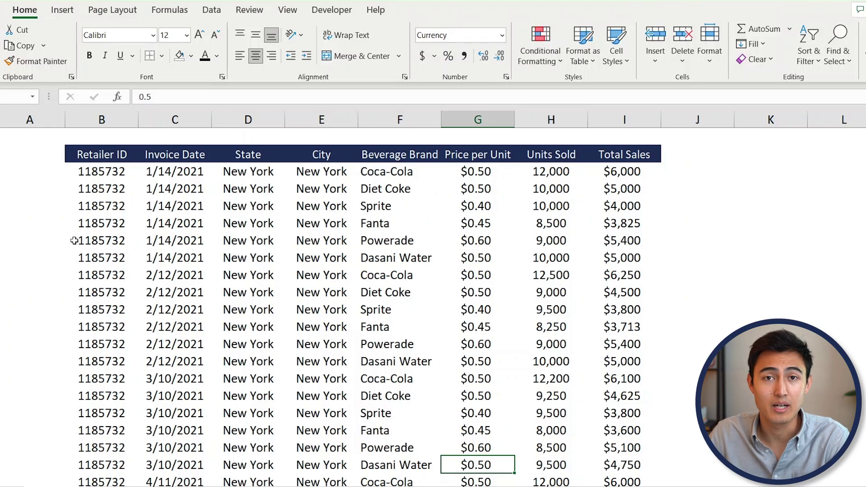
- Split the sales sheet into panes, with the horizontal split just below the header row and no vertical split
{"action": "scroll", "coordinate": [262, 302], "scroll_direction": "down", "scroll_amount": 5}
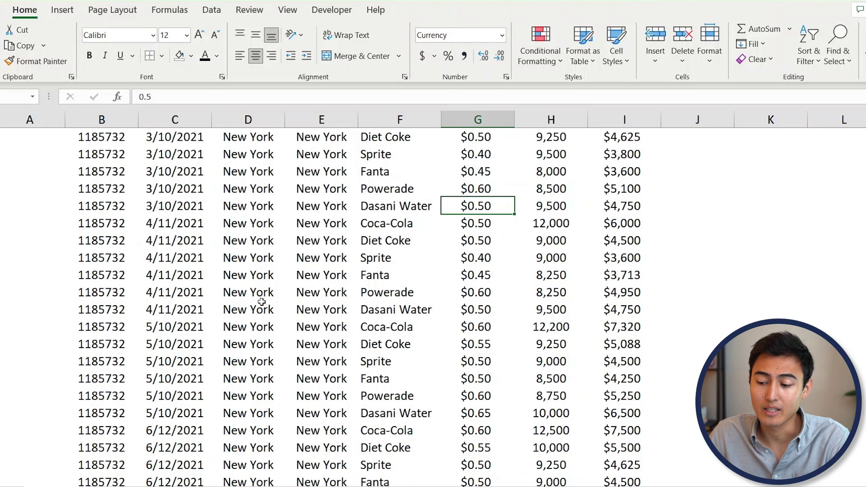
{"action": "scroll", "coordinate": [268, 233], "scroll_direction": "up", "scroll_amount": 5}
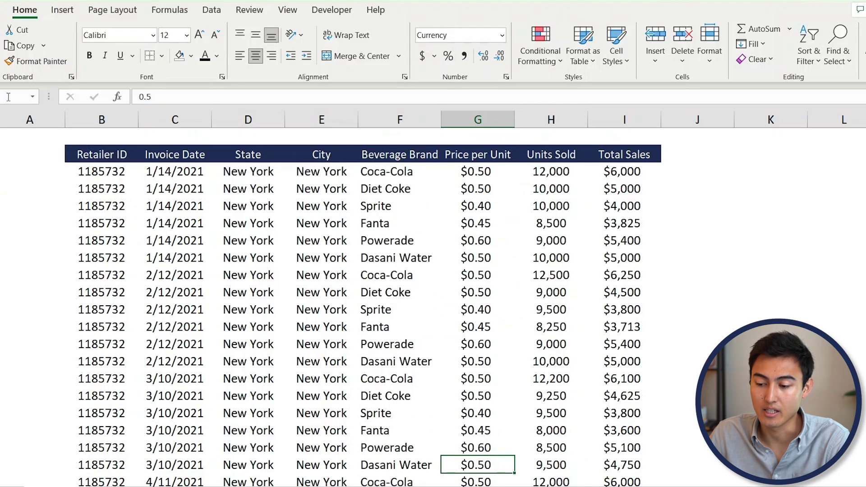
{"action": "scroll", "coordinate": [375, 237], "scroll_direction": "down", "scroll_amount": 3}
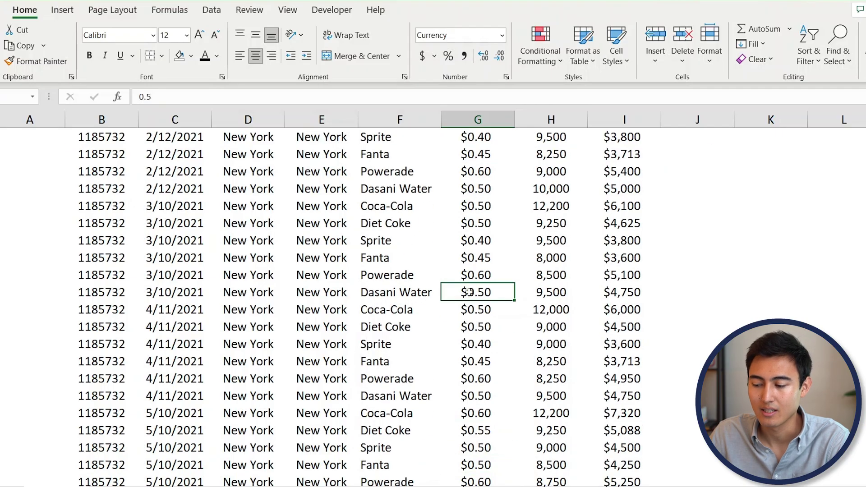
{"action": "left_click", "coordinate": [555, 340]}
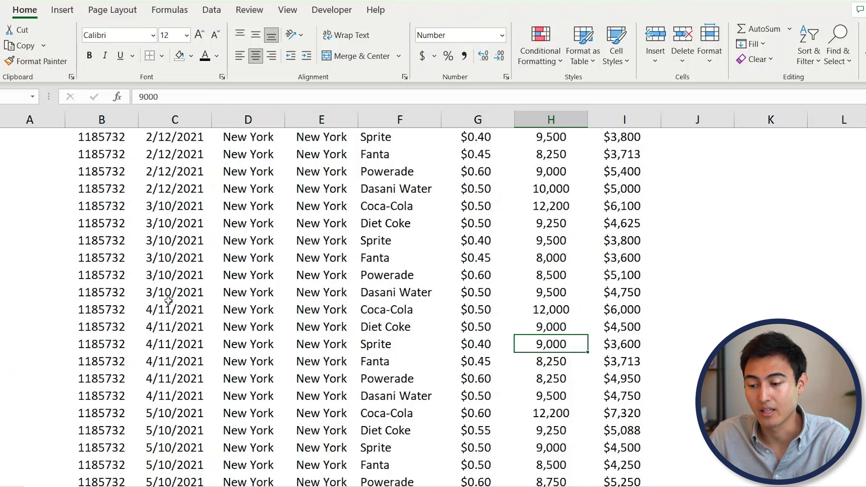
{"action": "scroll", "coordinate": [168, 301], "scroll_direction": "up", "scroll_amount": 3}
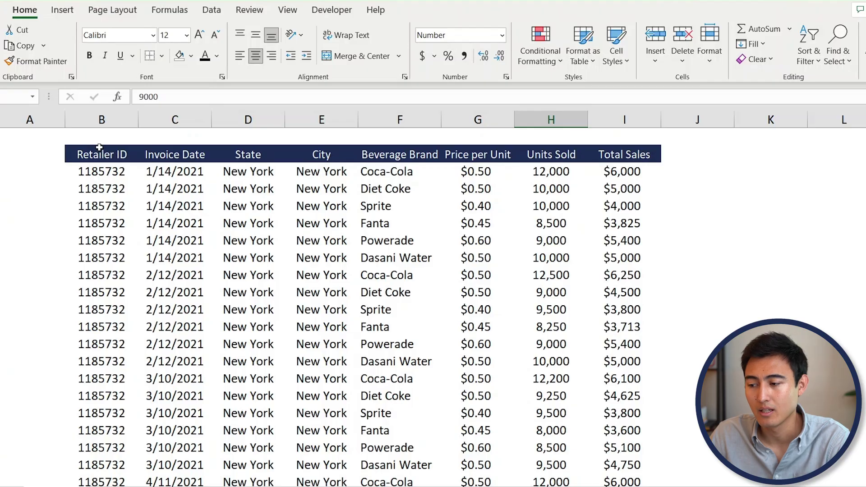
{"action": "left_click", "coordinate": [284, 9]}
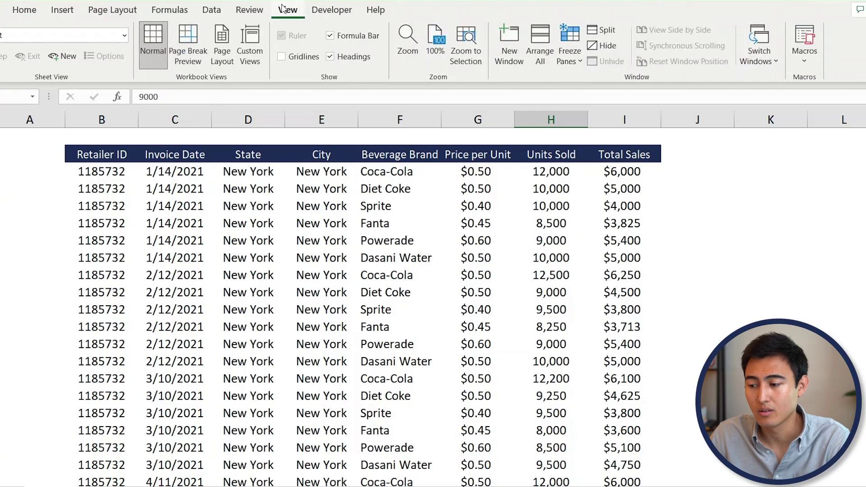
{"action": "left_click", "coordinate": [573, 63]}
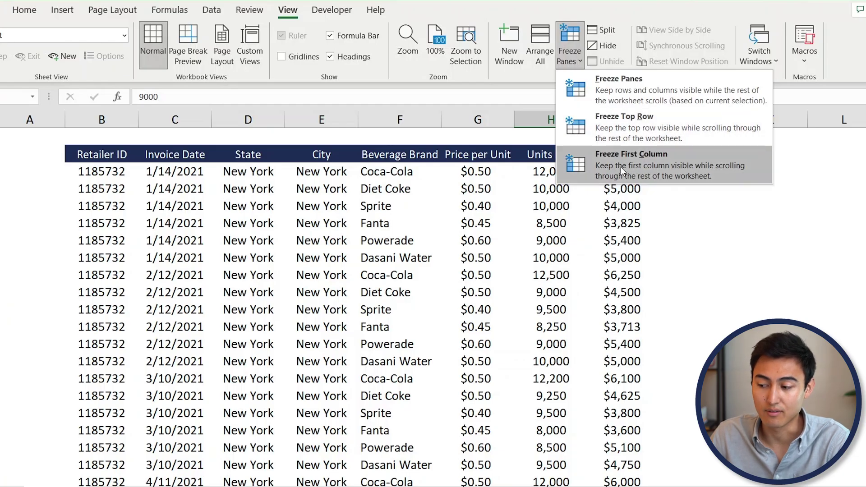
{"action": "left_click", "coordinate": [608, 32]}
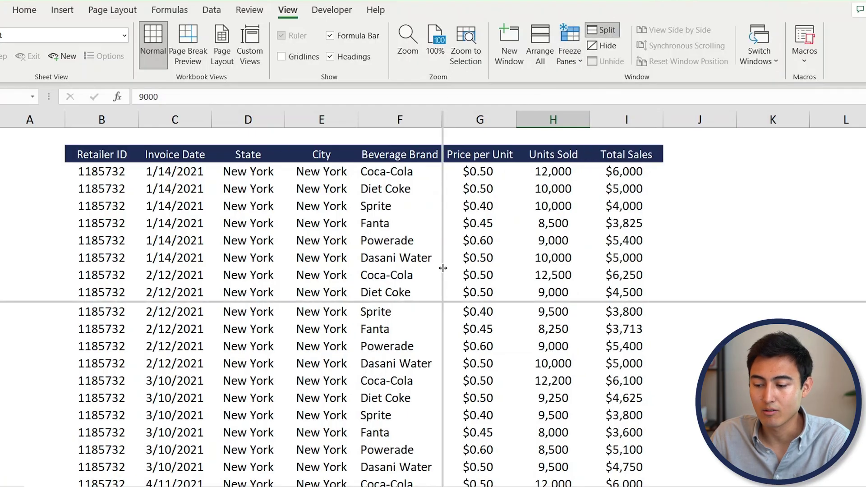
{"action": "left_click_drag", "start_coordinate": [309, 302], "coordinate": [319, 162]}
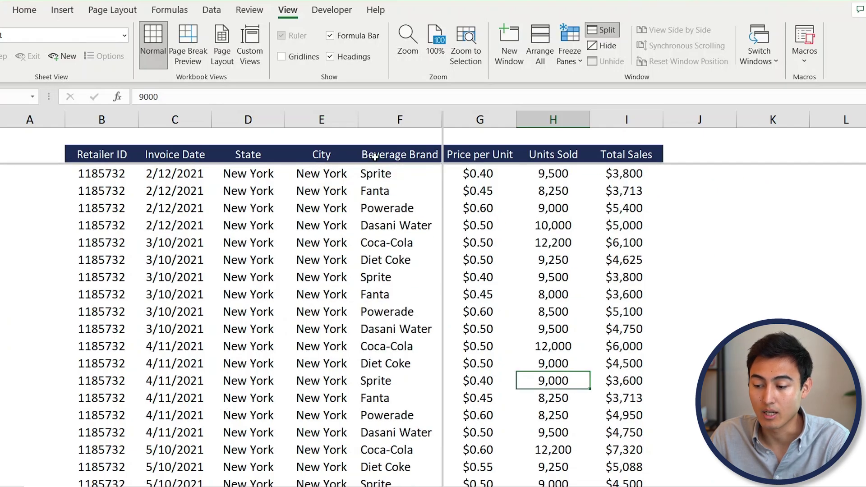
{"action": "left_click_drag", "start_coordinate": [442, 156], "coordinate": [2, 155]}
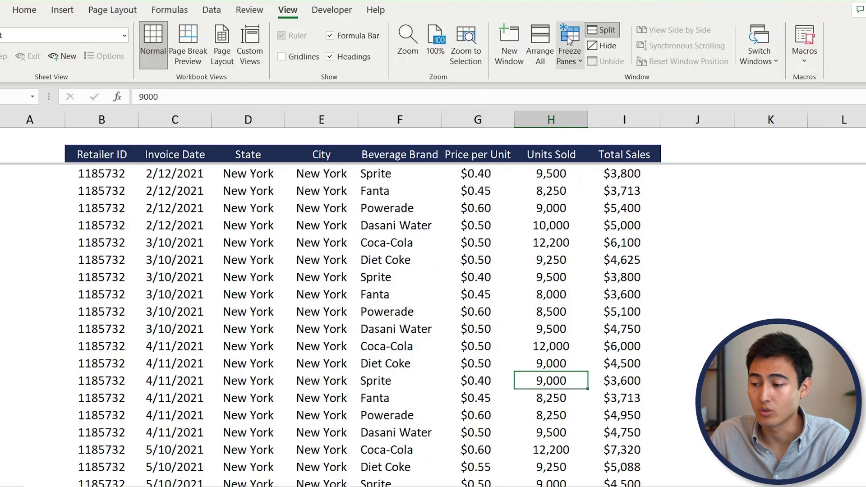
- Freeze the header row above the split and scroll to confirm it stays visible
{"action": "left_click", "coordinate": [570, 42]}
{"action": "left_click", "coordinate": [615, 93]}
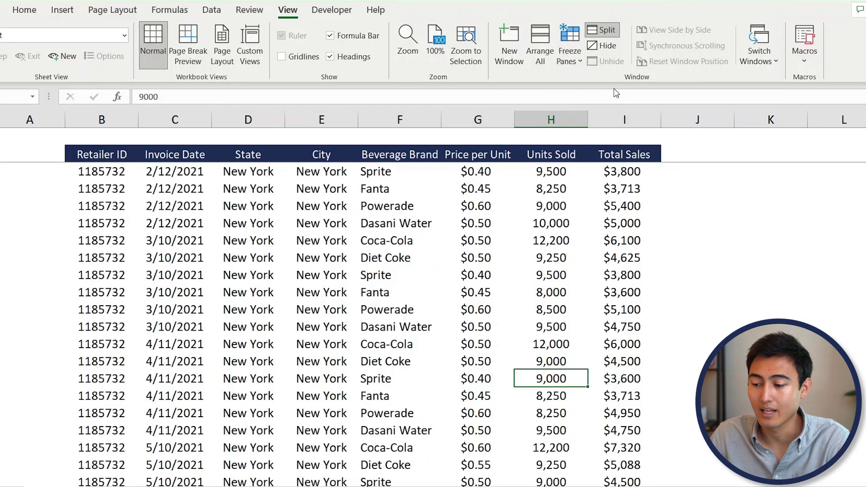
{"action": "scroll", "coordinate": [175, 265], "scroll_direction": "down", "scroll_amount": 8}
{"action": "scroll", "coordinate": [175, 266], "scroll_direction": "down", "scroll_amount": 10}
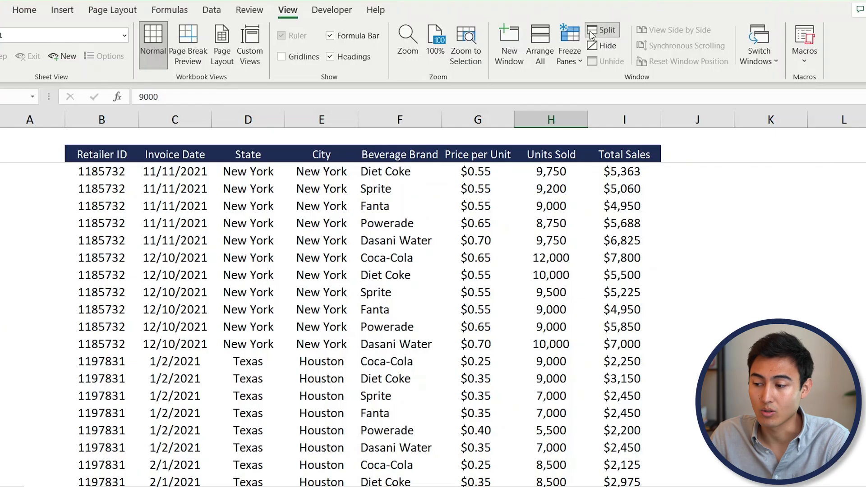
- Unfreeze the panes and remove the remaining split from the sales sheet
{"action": "left_click", "coordinate": [569, 55]}
{"action": "left_click", "coordinate": [600, 85]}
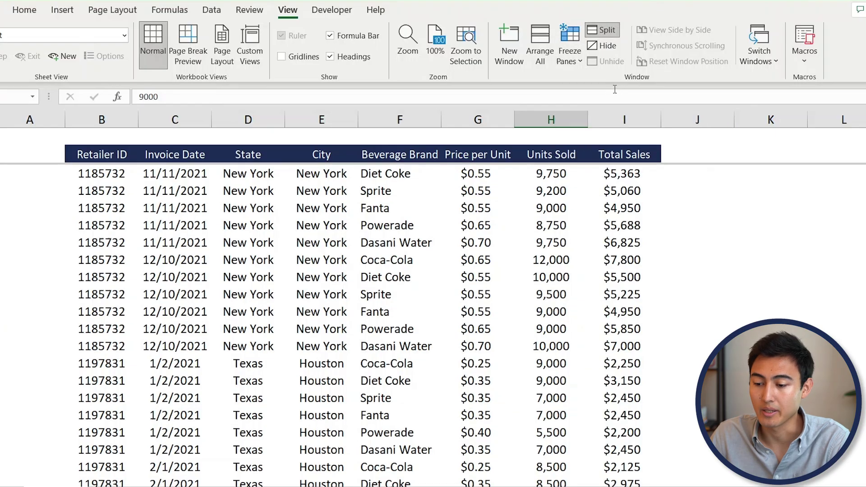
{"action": "left_click", "coordinate": [602, 30]}
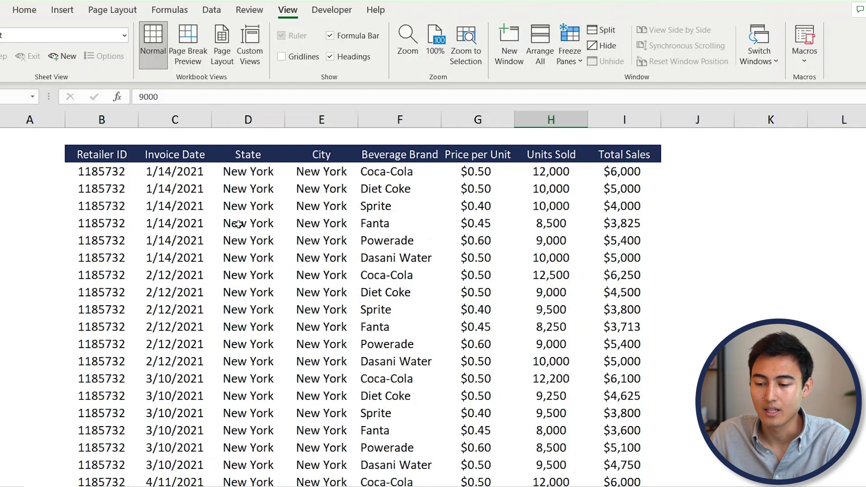
{"action": "scroll", "coordinate": [239, 225], "scroll_direction": "down", "scroll_amount": 11}
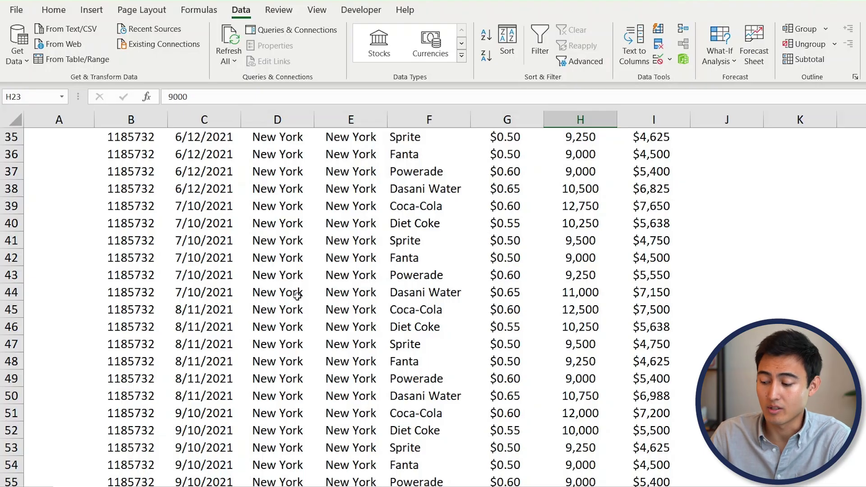
- Move to the Income Statement sheet with Ctrl+PageDown and select the Cups Sold label in B31
{"action": "key", "text": "ctrl+Next"}
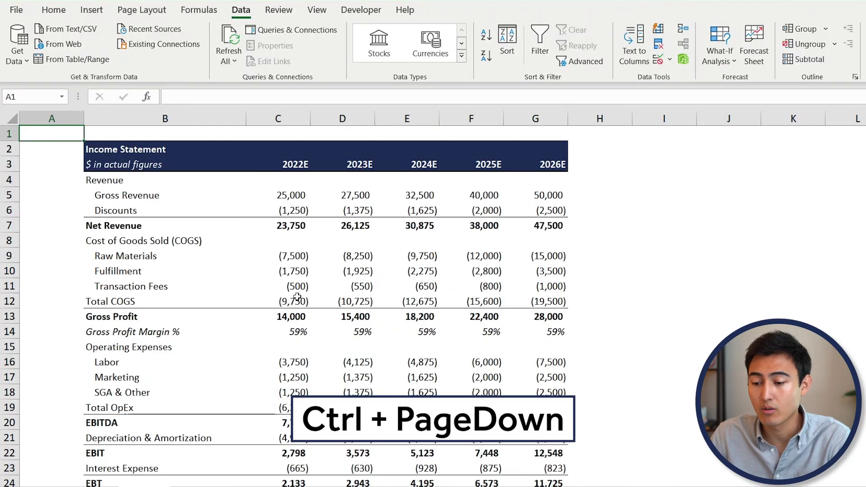
{"action": "scroll", "coordinate": [226, 228], "scroll_direction": "down", "scroll_amount": 1}
{"action": "scroll", "coordinate": [227, 226], "scroll_direction": "up", "scroll_amount": 1}
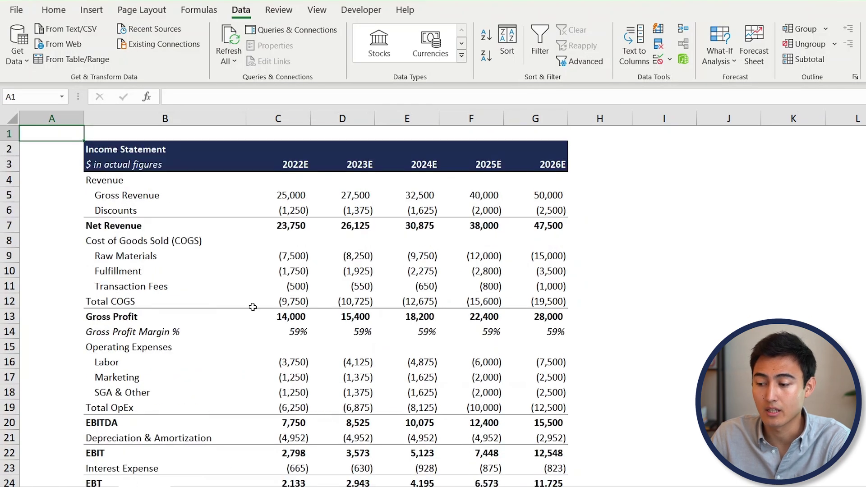
{"action": "scroll", "coordinate": [253, 307], "scroll_direction": "down", "scroll_amount": 8}
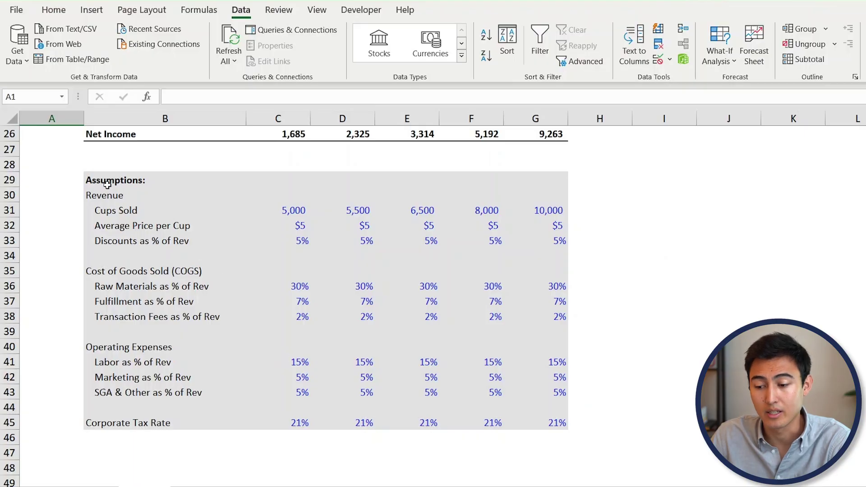
{"action": "left_click", "coordinate": [113, 208]}
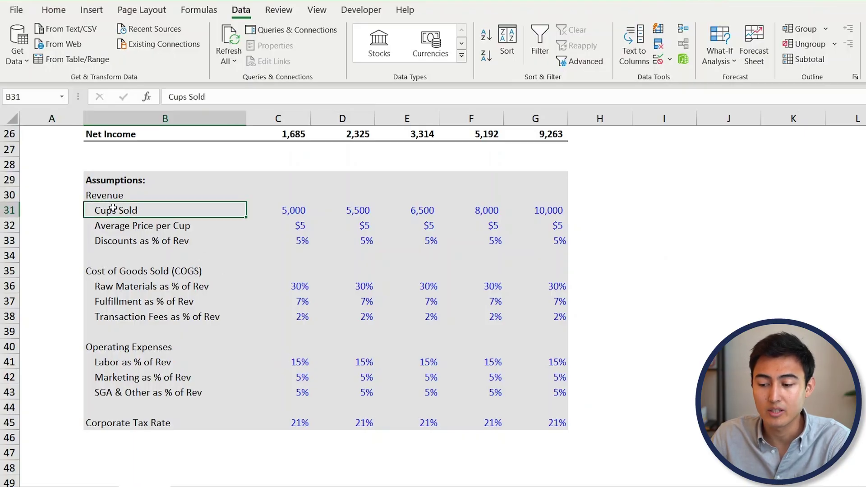
{"action": "scroll", "coordinate": [263, 299], "scroll_direction": "up", "scroll_amount": 8}
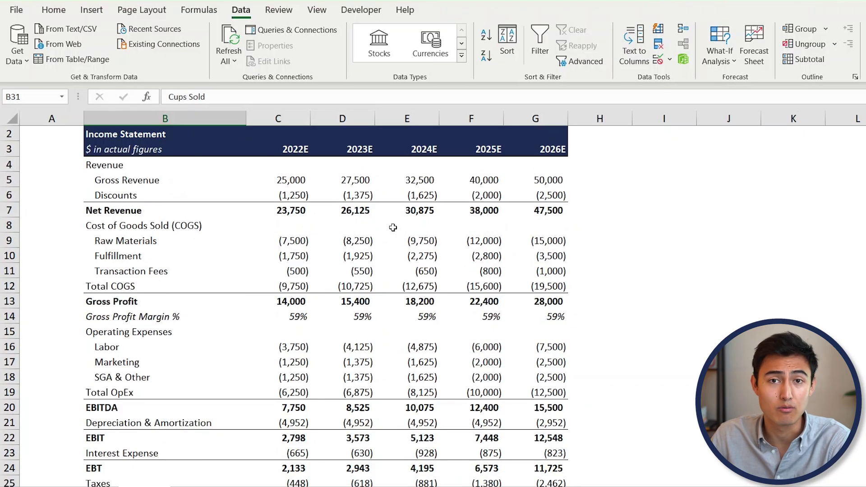
{"action": "scroll", "coordinate": [393, 227], "scroll_direction": "down", "scroll_amount": 3}
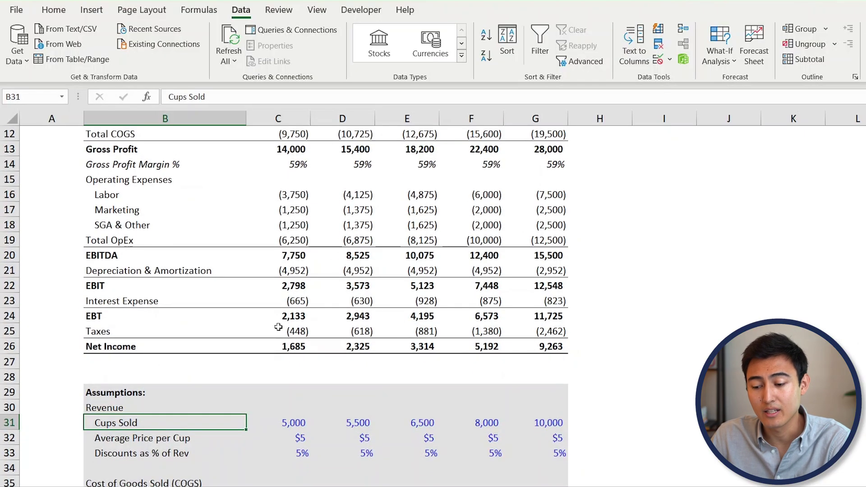
{"action": "scroll", "coordinate": [271, 325], "scroll_direction": "down", "scroll_amount": 4}
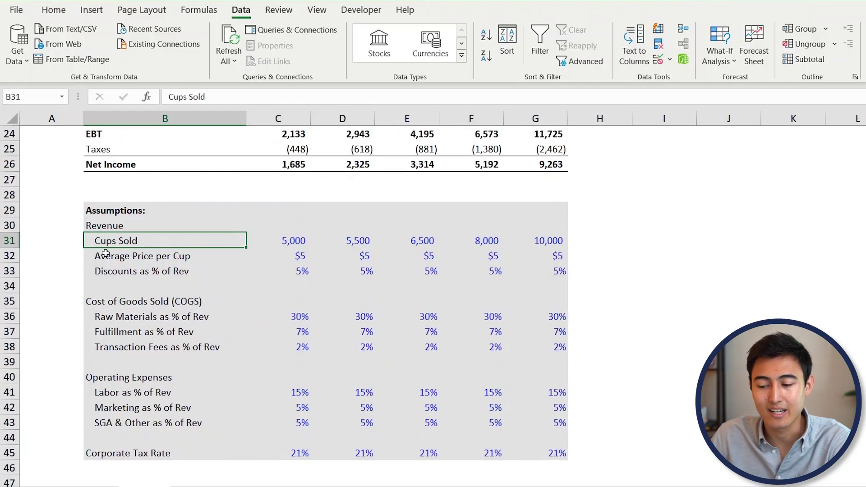
{"action": "scroll", "coordinate": [270, 238], "scroll_direction": "up", "scroll_amount": 6}
{"action": "scroll", "coordinate": [270, 239], "scroll_direction": "down", "scroll_amount": 1}
{"action": "scroll", "coordinate": [270, 238], "scroll_direction": "down", "scroll_amount": 4}
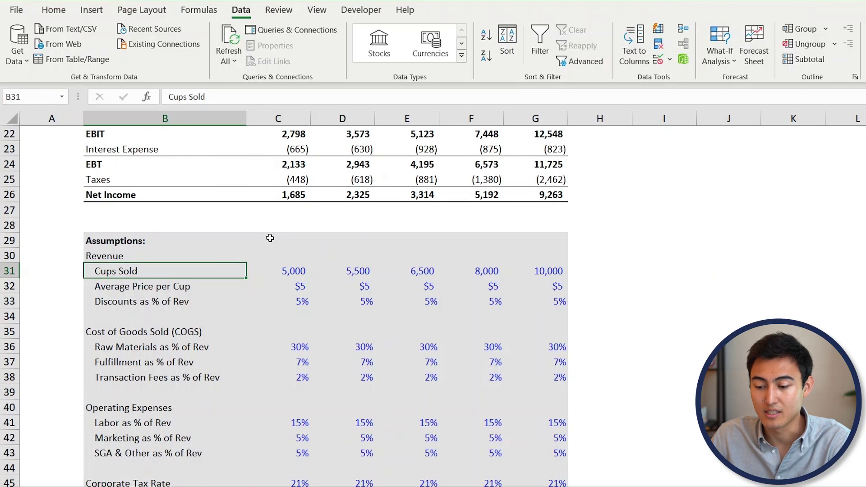
{"action": "left_click_drag", "start_coordinate": [6, 271], "coordinate": [15, 307]}
{"action": "key", "text": "Left"}
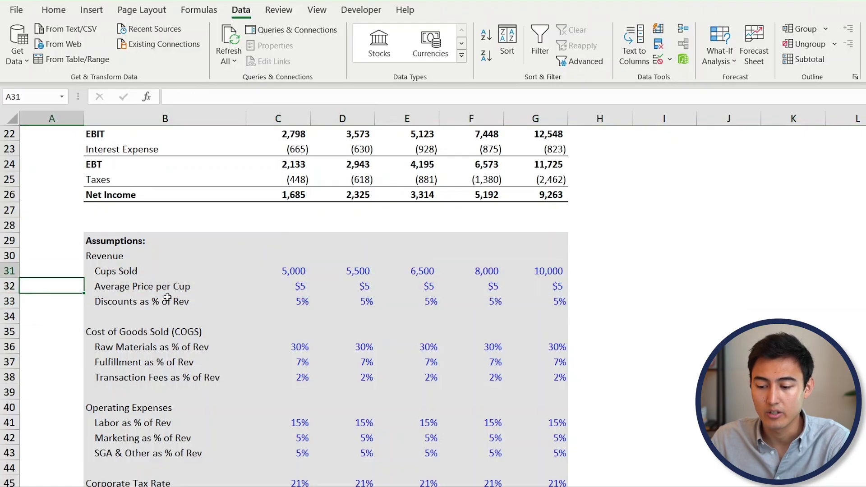
{"action": "key", "text": "shift+space"}
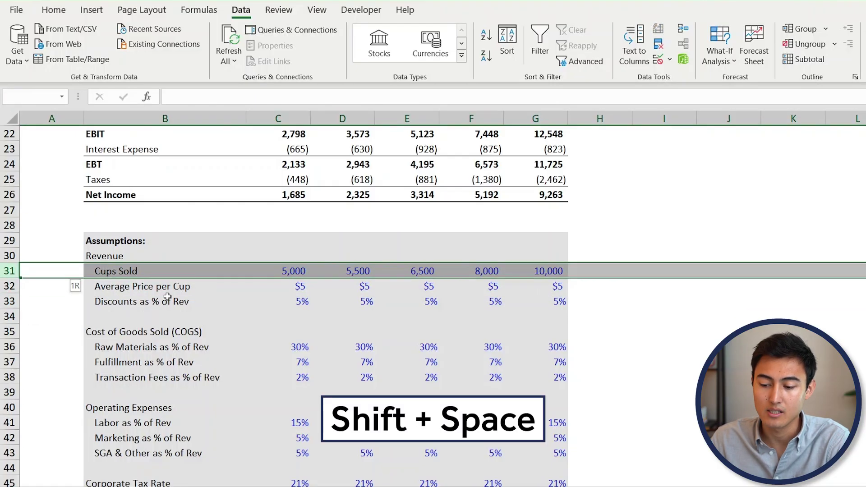
{"action": "key", "text": "shift+Down"}
{"action": "key", "text": "shift+Down"}
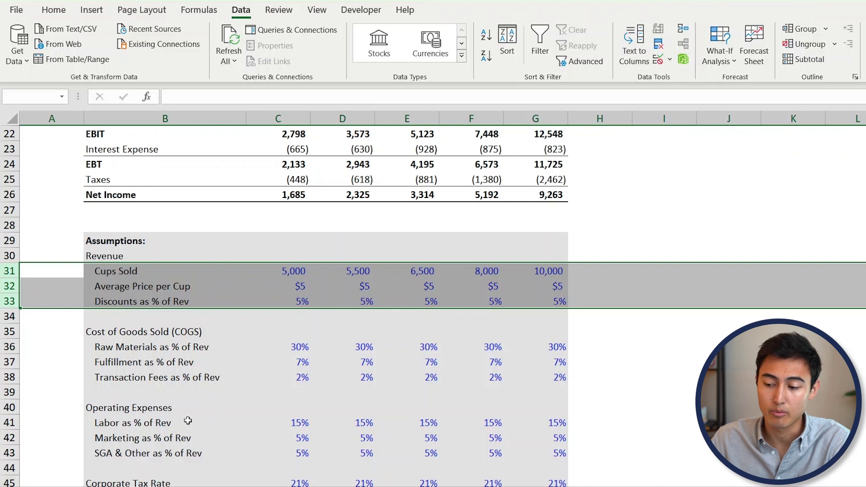
{"action": "right_click", "coordinate": [142, 288]}
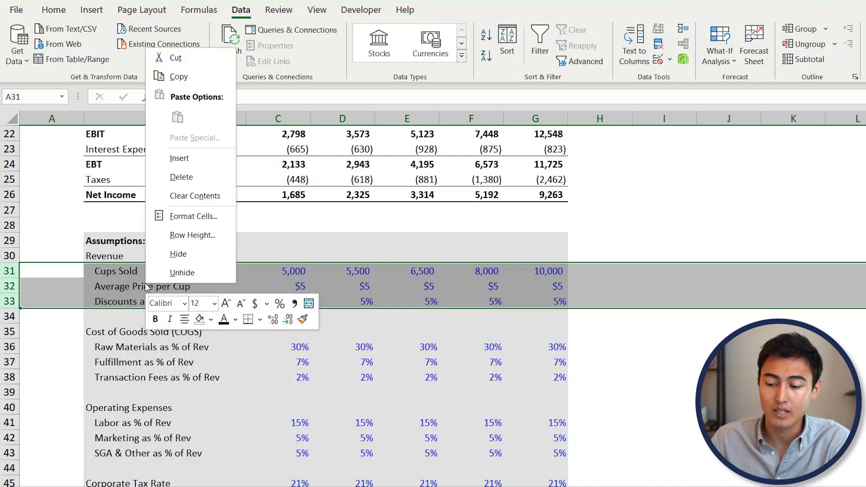
{"action": "left_click", "coordinate": [183, 261]}
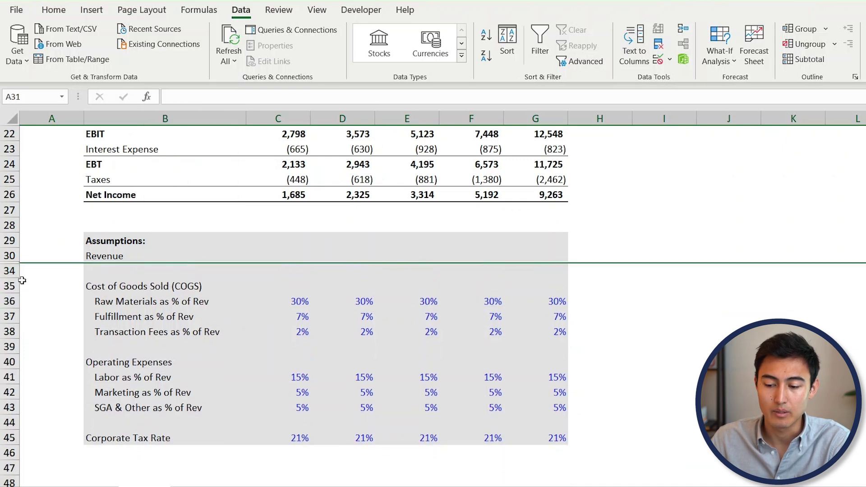
{"action": "key", "text": "Down"}
{"action": "key", "text": "Down"}
{"action": "key", "text": "Down"}
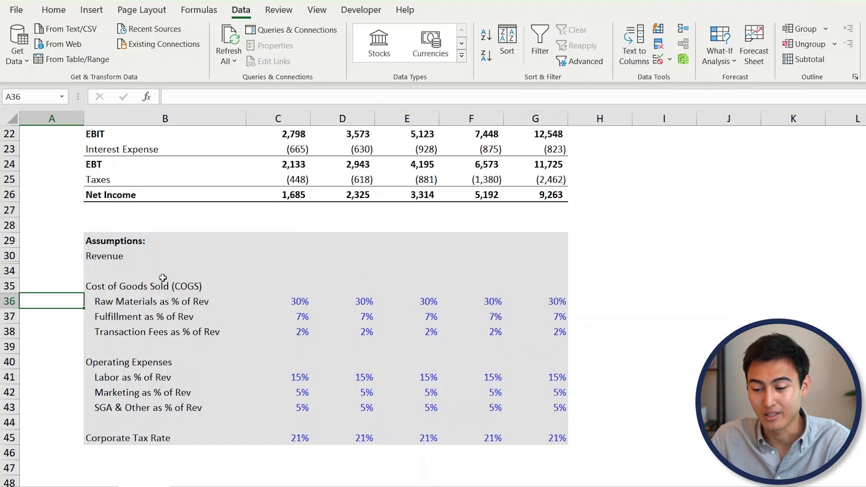
{"action": "key", "text": "ctrl+z"}
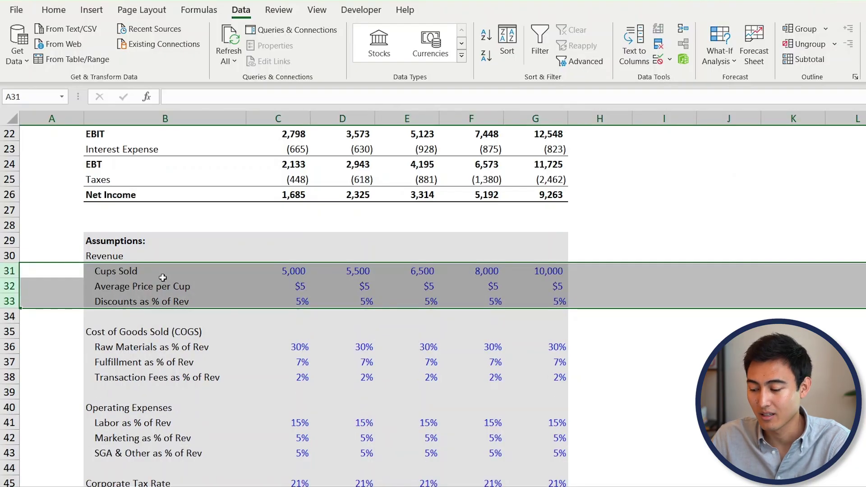
{"action": "key", "text": "Delete"}
{"action": "scroll", "coordinate": [162, 277], "scroll_direction": "up", "scroll_amount": 7}
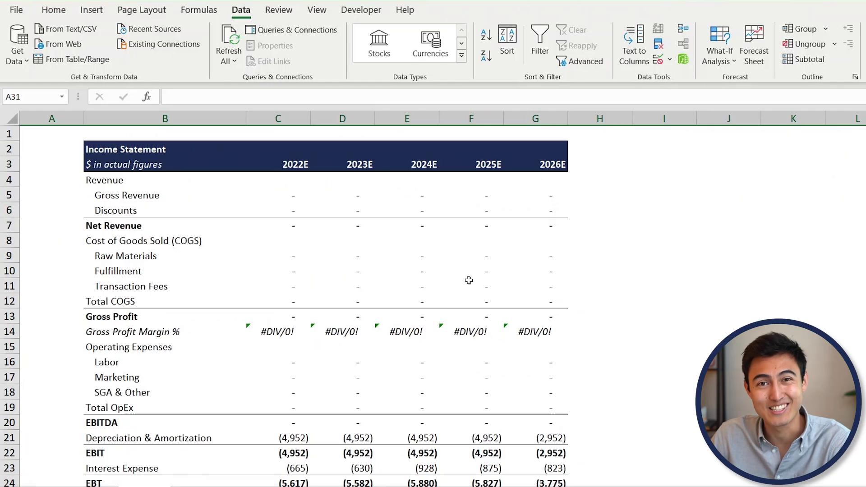
{"action": "key", "text": "ctrl+z"}
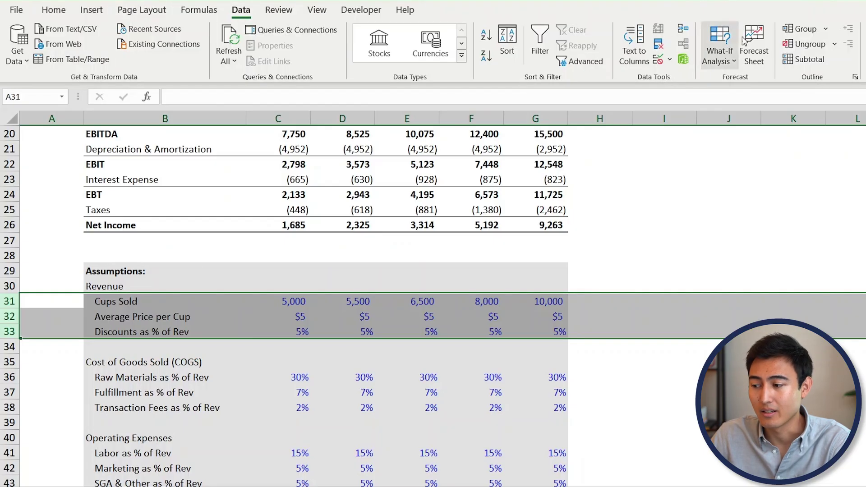
- Group the Revenue assumption rows 31-33 and leave them collapsed
{"action": "left_click", "coordinate": [809, 31]}
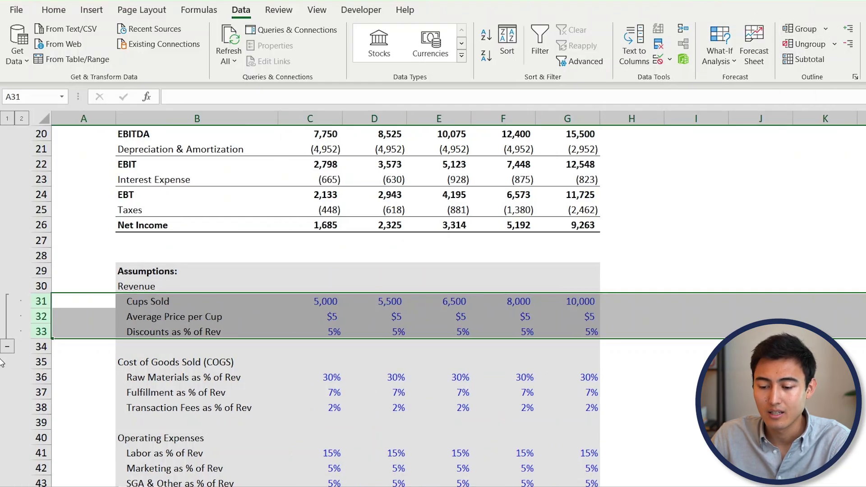
{"action": "left_click", "coordinate": [9, 348]}
{"action": "left_click", "coordinate": [169, 320]}
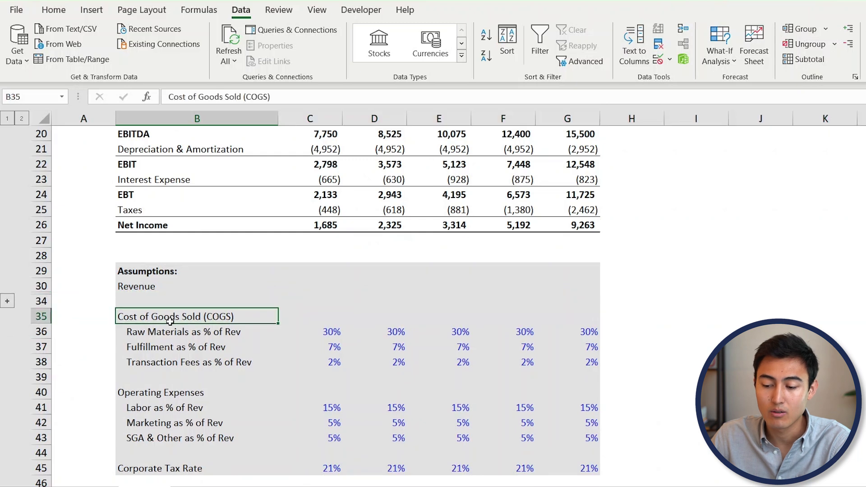
{"action": "left_click", "coordinate": [8, 301]}
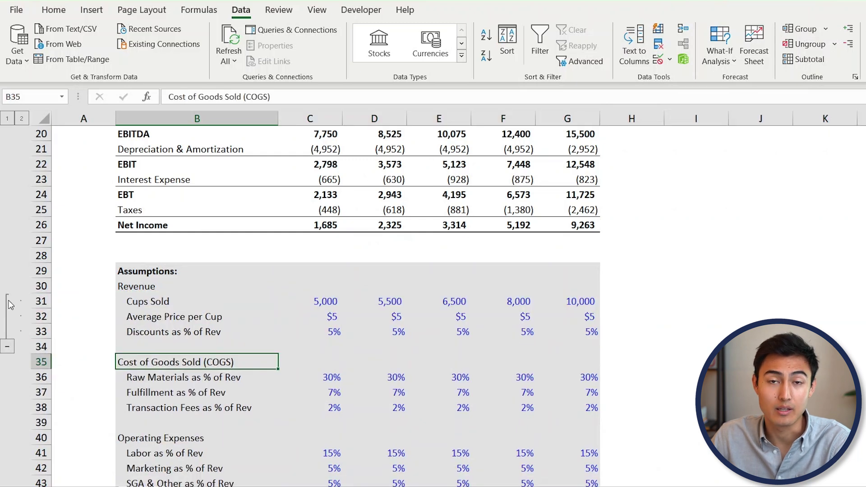
{"action": "left_click", "coordinate": [9, 348]}
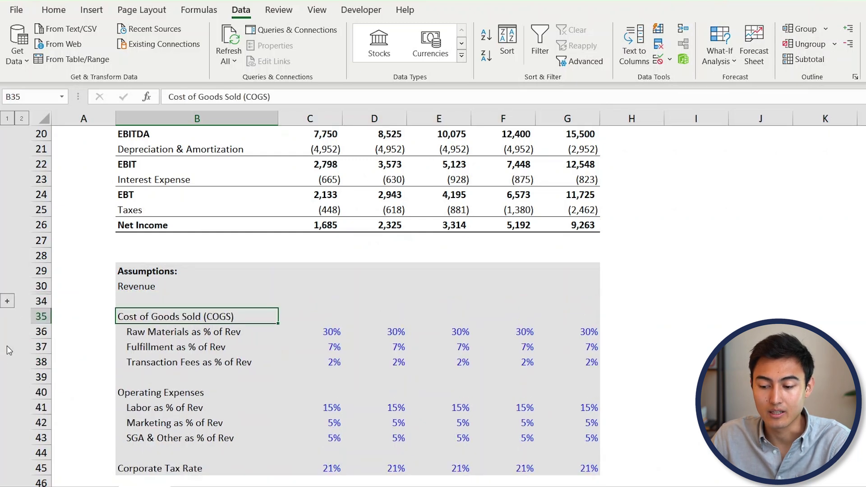
- Group the COGS assumption rows 36-38 with Alt+Shift+Right
{"action": "key", "text": "Down"}
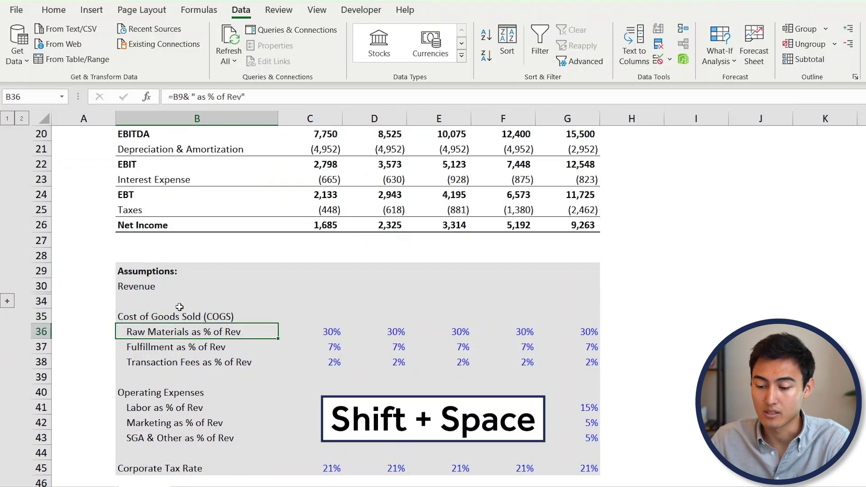
{"action": "key", "text": "shift+space"}
{"action": "key", "text": "shift+Down"}
{"action": "key", "text": "shift+Down"}
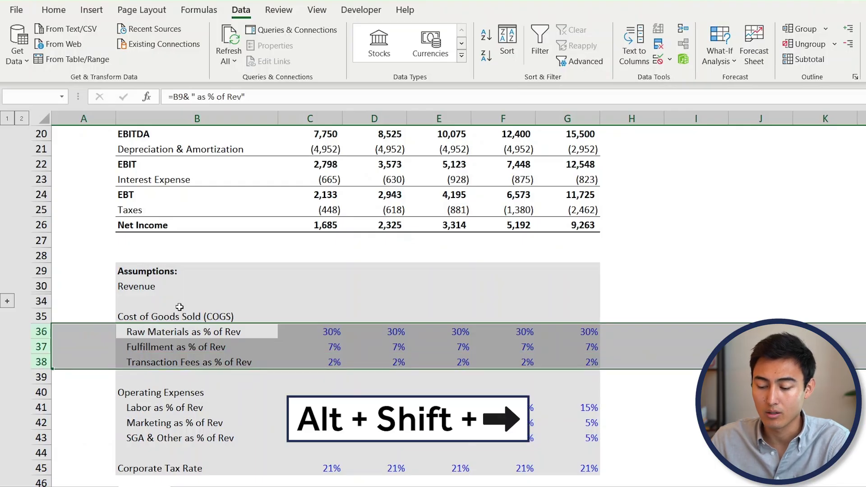
{"action": "key", "text": "alt+shift+Right"}
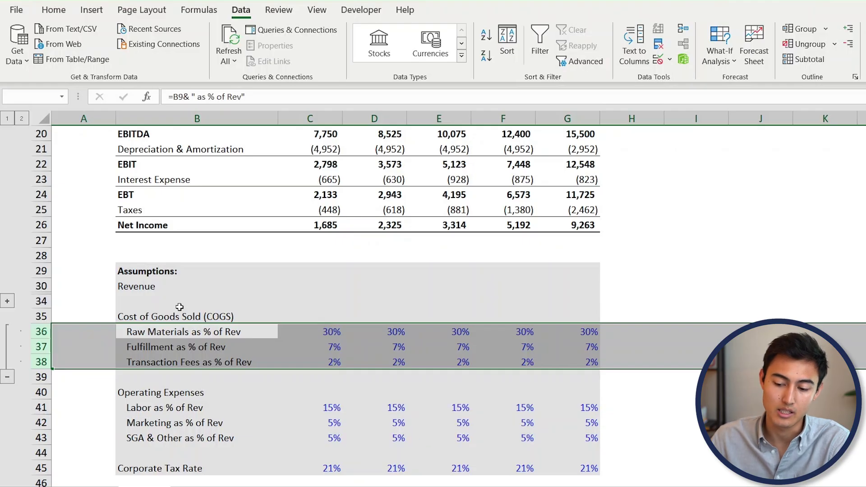
{"action": "key", "text": "alt+shift+Left"}
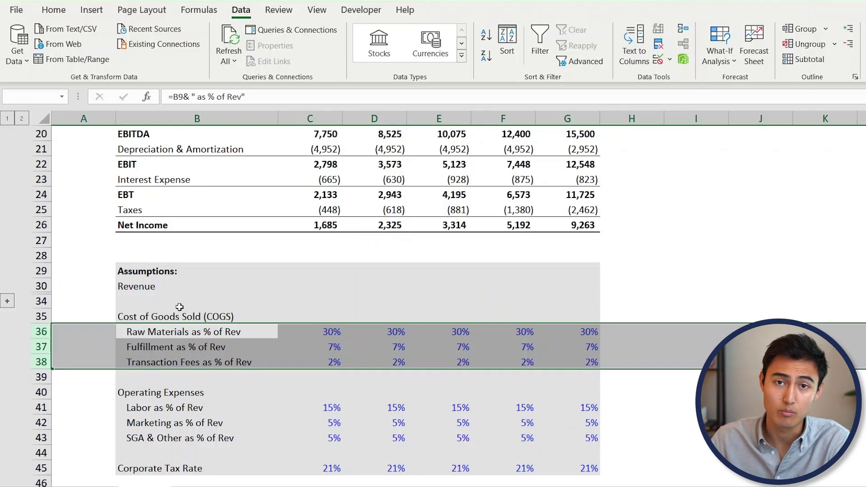
{"action": "key", "text": "alt+shift+Right"}
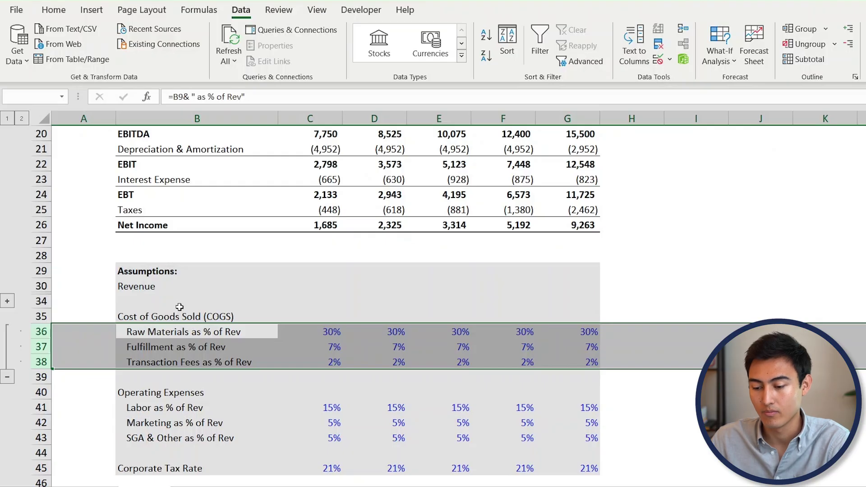
- Group the Operating Expenses rows 41-43, then collapse both the Operating Expenses and COGS groups
{"action": "key", "text": "Down"}
{"action": "key", "text": "Down"}
{"action": "key", "text": "Down"}
{"action": "key", "text": "Down"}
{"action": "key", "text": "Down"}
{"action": "key", "text": "shift+space"}
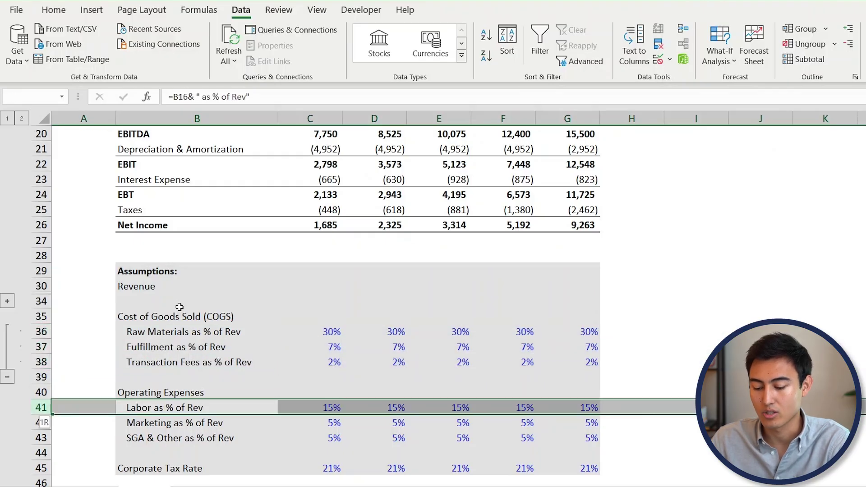
{"action": "key", "text": "shift+Down"}
{"action": "key", "text": "shift+Down"}
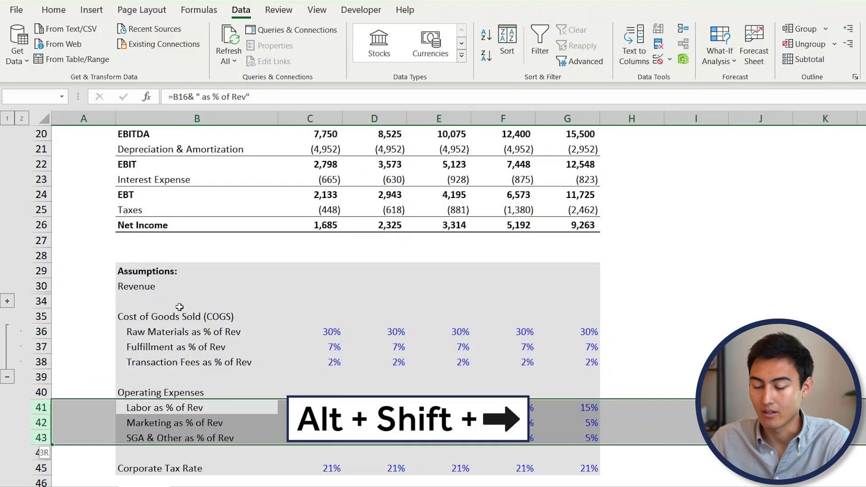
{"action": "key", "text": "alt+shift+Right"}
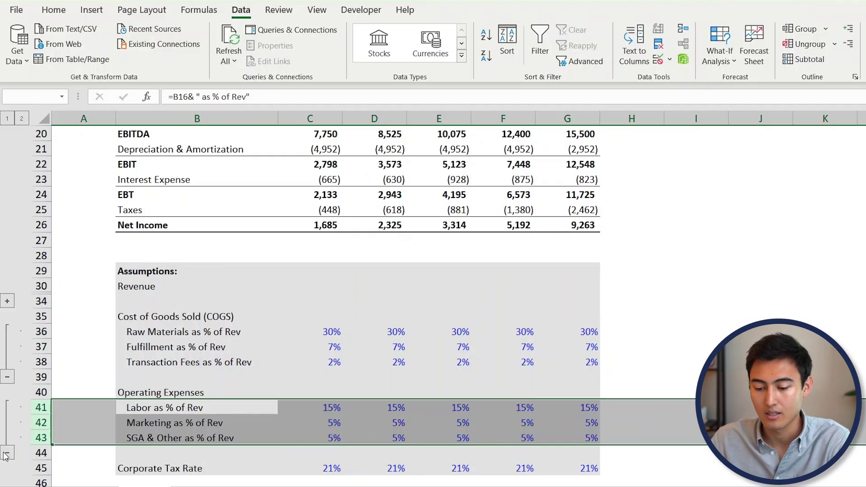
{"action": "left_click", "coordinate": [7, 452]}
{"action": "left_click", "coordinate": [7, 377]}
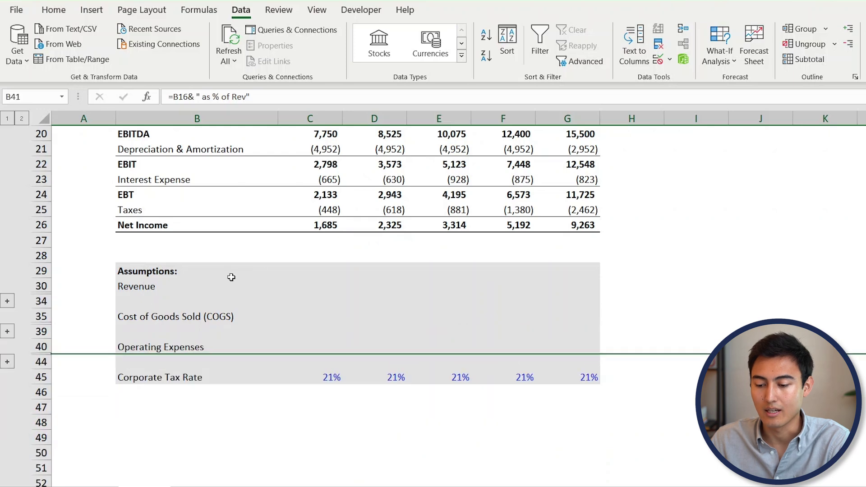
{"action": "left_click", "coordinate": [263, 271]}
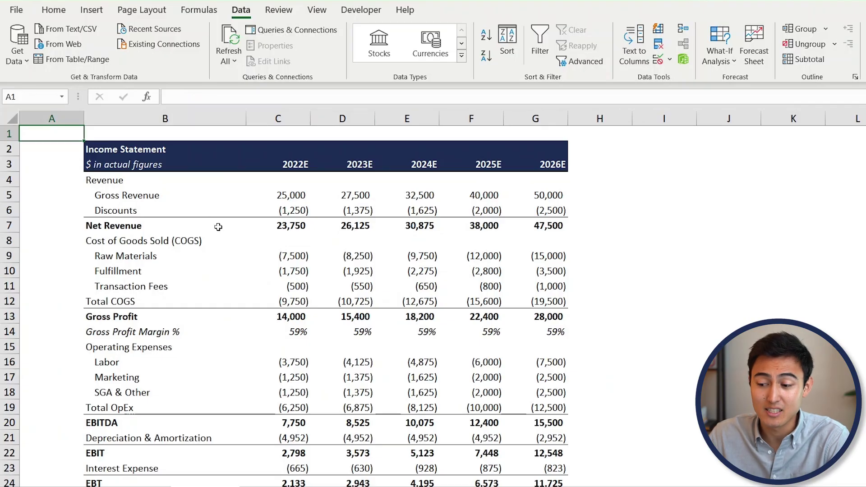
- Scroll down to the Assumptions block and select the 2022E Cups Sold value in C31
{"action": "scroll", "coordinate": [350, 273], "scroll_direction": "down", "scroll_amount": 5}
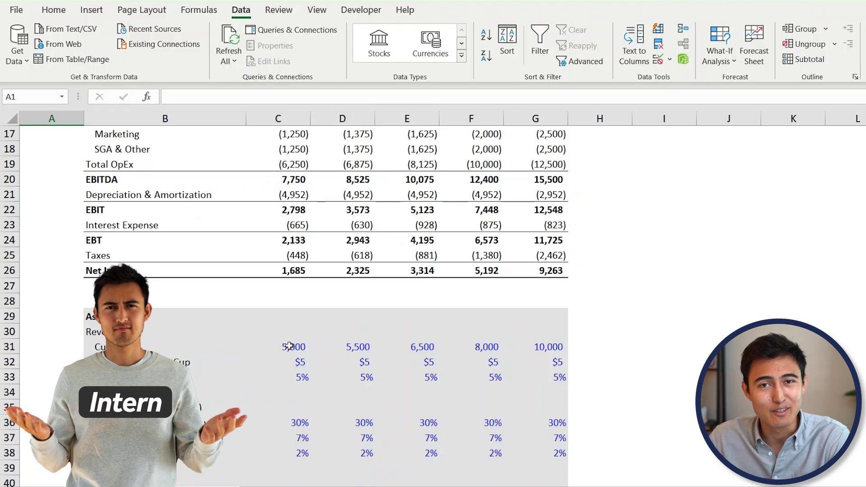
{"action": "left_click", "coordinate": [289, 346]}
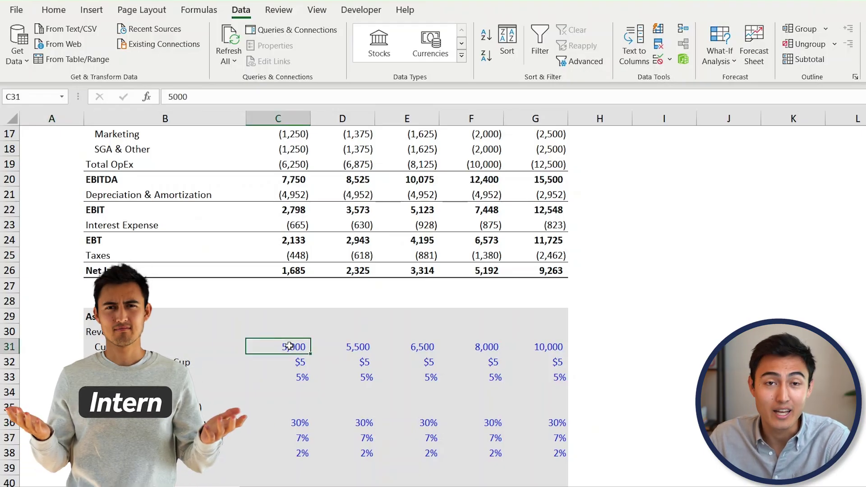
{"action": "left_click_drag", "start_coordinate": [290, 346], "coordinate": [359, 348]}
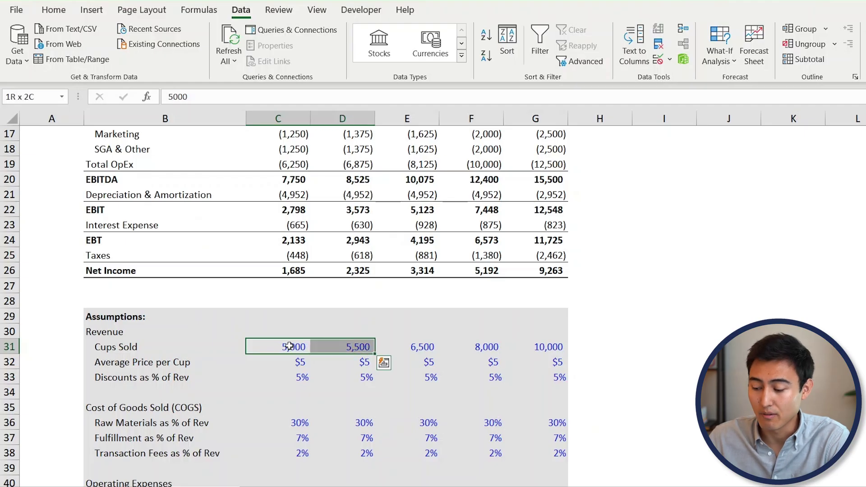
{"action": "key", "text": "Delete"}
{"action": "scroll", "coordinate": [349, 293], "scroll_direction": "up", "scroll_amount": 4}
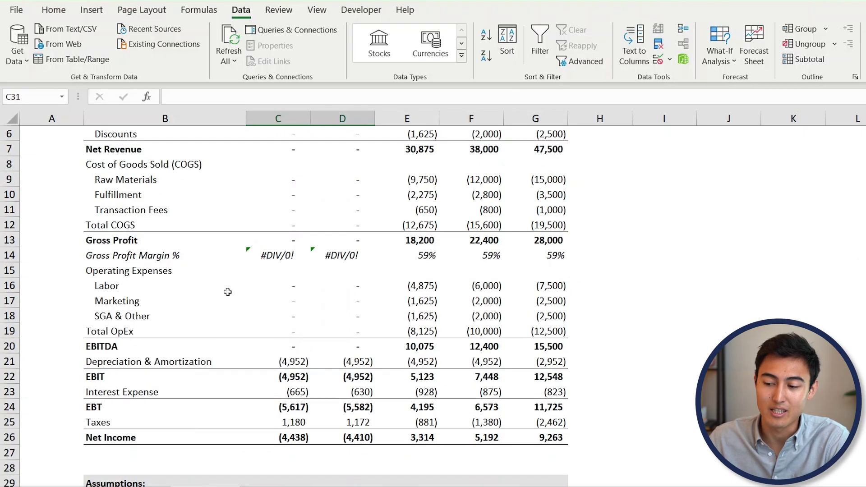
{"action": "scroll", "coordinate": [282, 219], "scroll_direction": "up", "scroll_amount": 2}
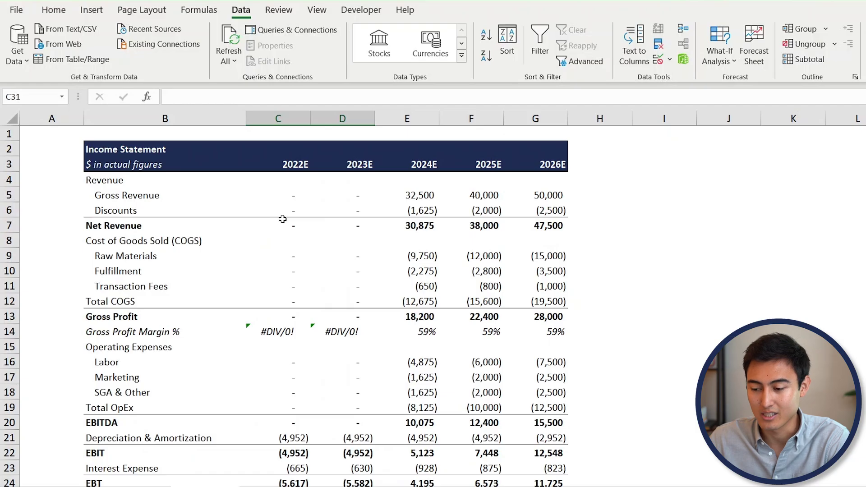
{"action": "key", "text": "ctrl+z"}
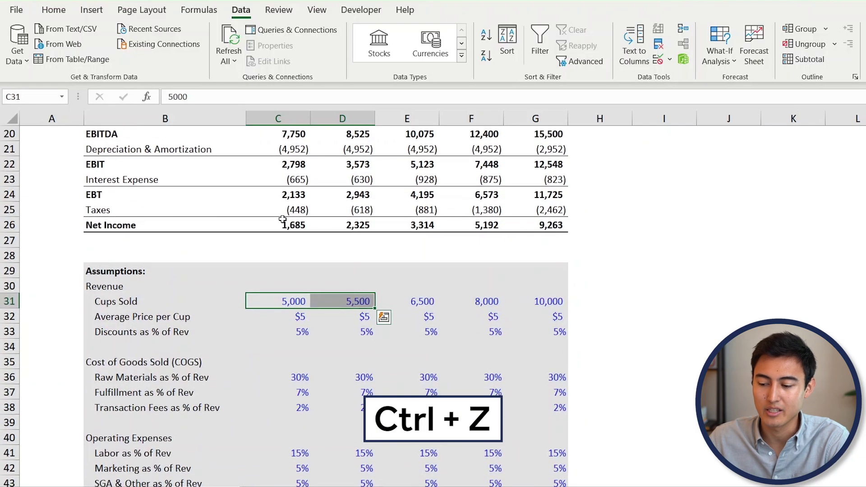
{"action": "scroll", "coordinate": [283, 219], "scroll_direction": "up", "scroll_amount": 6}
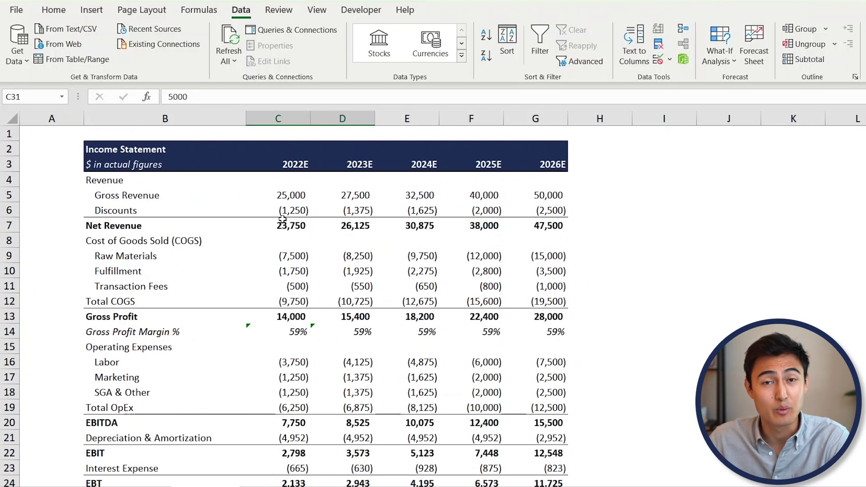
- Protect the income statement sheet with no password and the default selection permissions
{"action": "left_click", "coordinate": [279, 10]}
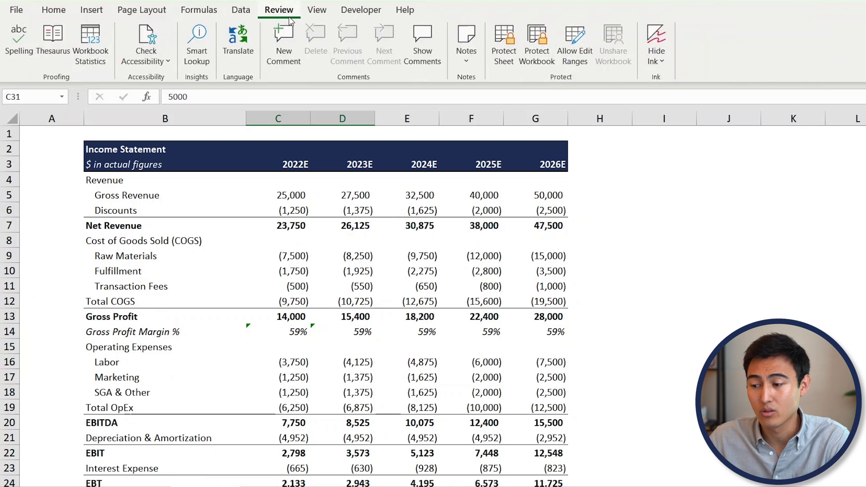
{"action": "left_click", "coordinate": [505, 42]}
{"action": "left_click_drag", "start_coordinate": [408, 256], "coordinate": [424, 183]}
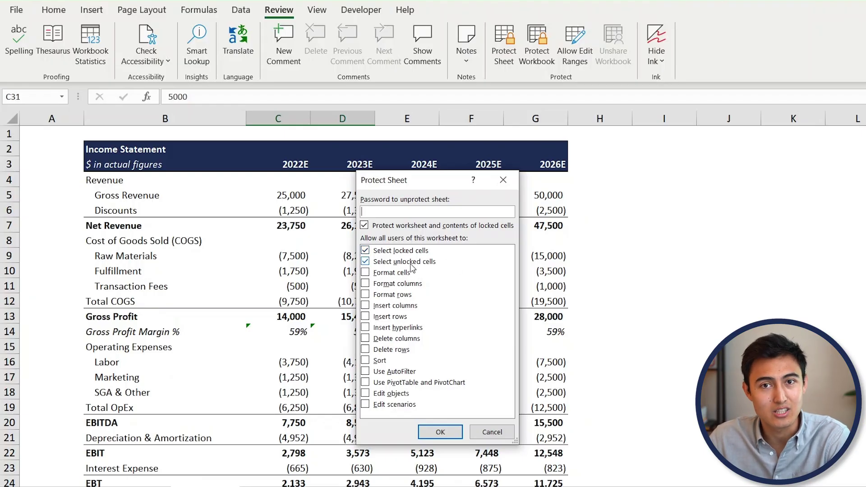
{"action": "left_click", "coordinate": [429, 429]}
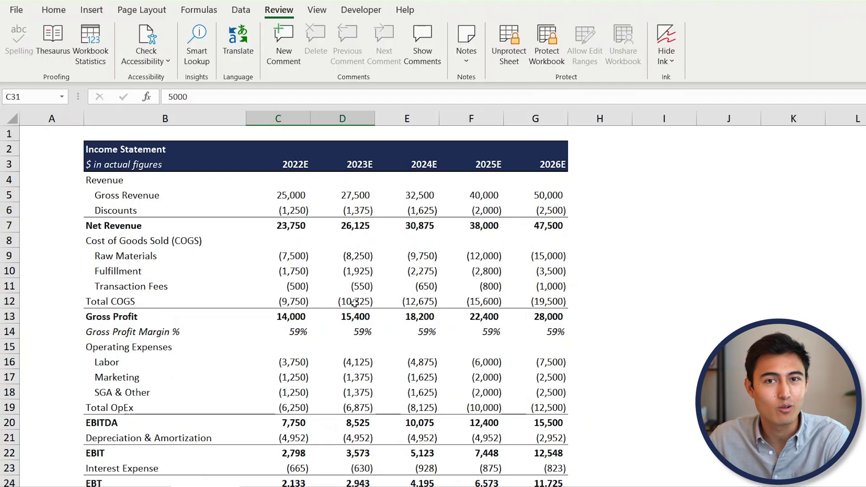
- Try editing the locked Cups Sold cell C31, dismiss the warning, and unprotect the sheet
{"action": "scroll", "coordinate": [355, 303], "scroll_direction": "down", "scroll_amount": 5}
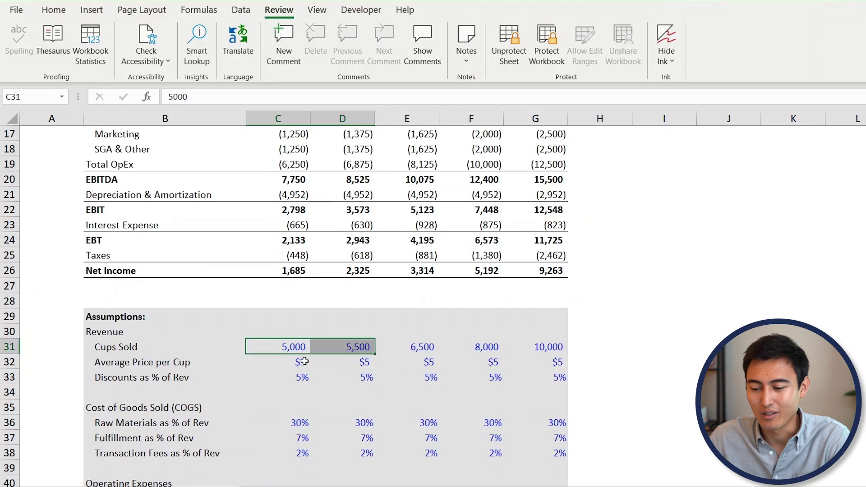
{"action": "left_click", "coordinate": [303, 361]}
{"action": "left_click", "coordinate": [277, 347]}
{"action": "double_click", "coordinate": [276, 346]}
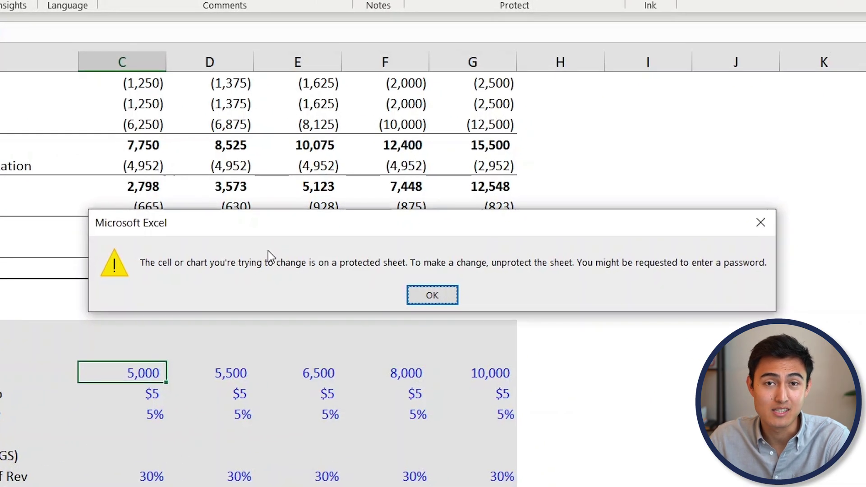
{"action": "key", "text": "Return"}
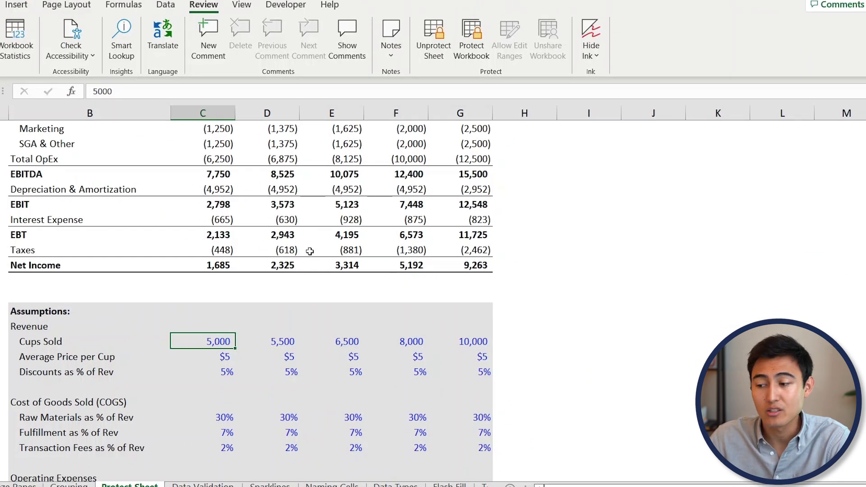
{"action": "left_click", "coordinate": [440, 26]}
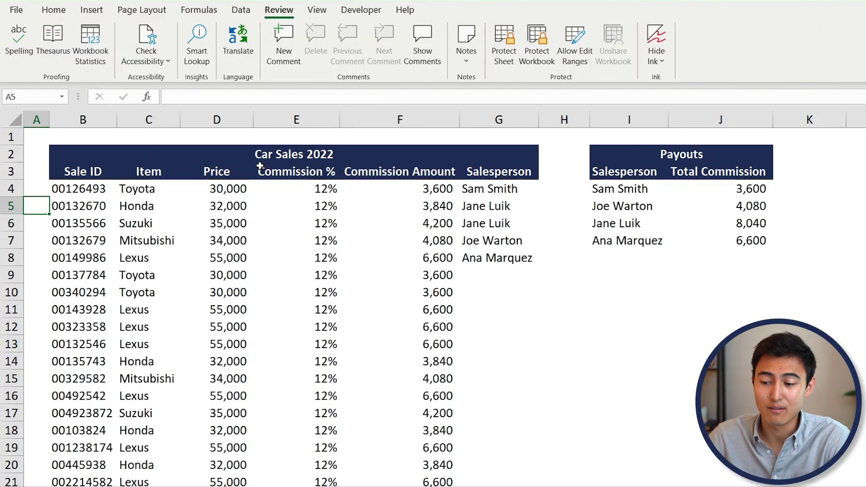
- Review the Payouts table I2:J7 and check the SUMIFS total for the second salesperson in J6
{"action": "left_click", "coordinate": [259, 167]}
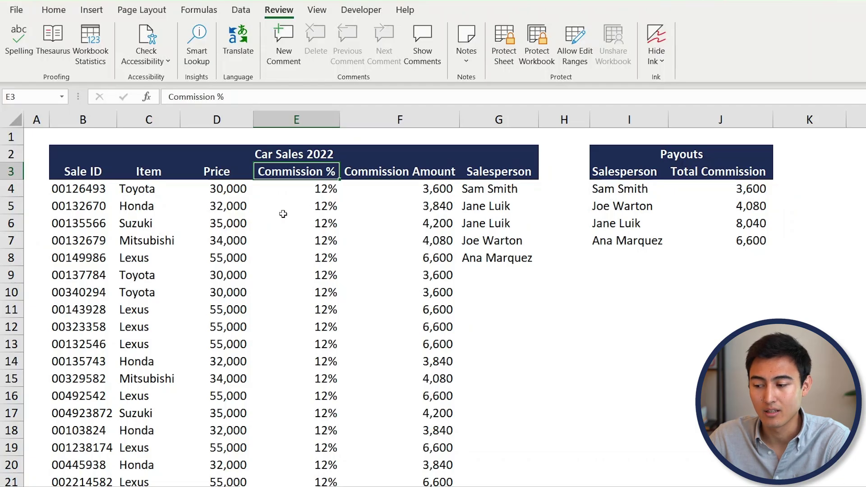
{"action": "left_click_drag", "start_coordinate": [616, 157], "coordinate": [747, 245]}
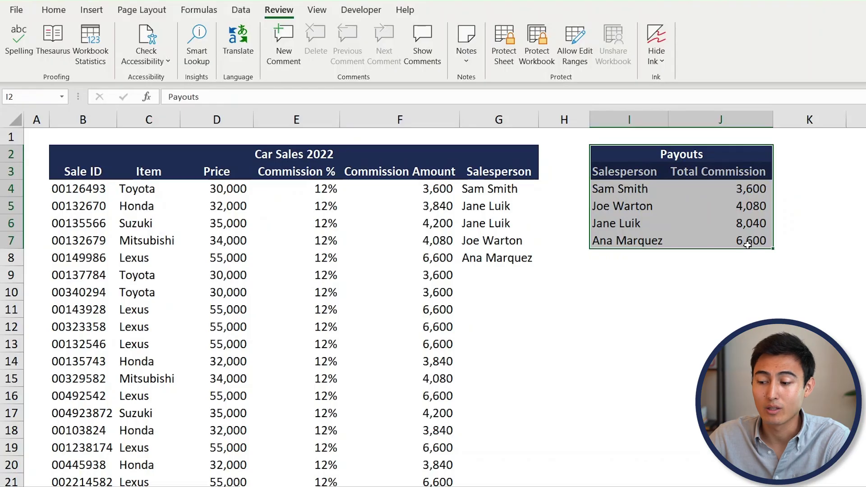
{"action": "left_click", "coordinate": [473, 211]}
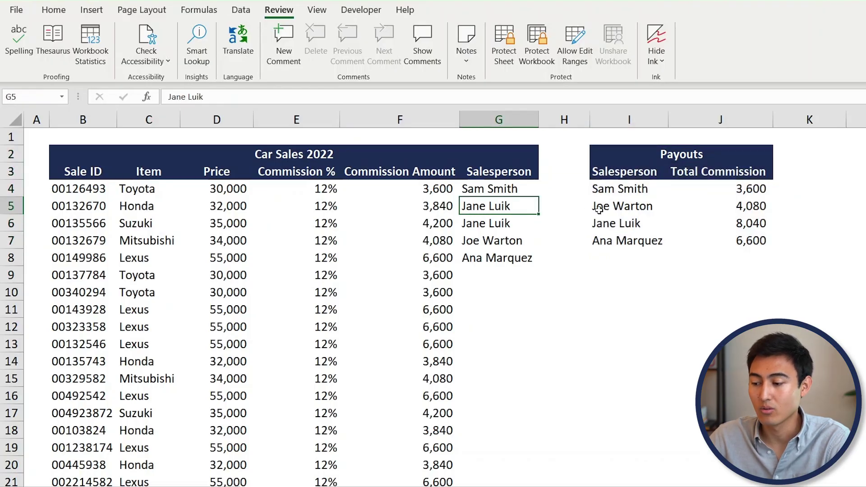
{"action": "left_click_drag", "start_coordinate": [433, 206], "coordinate": [433, 223]}
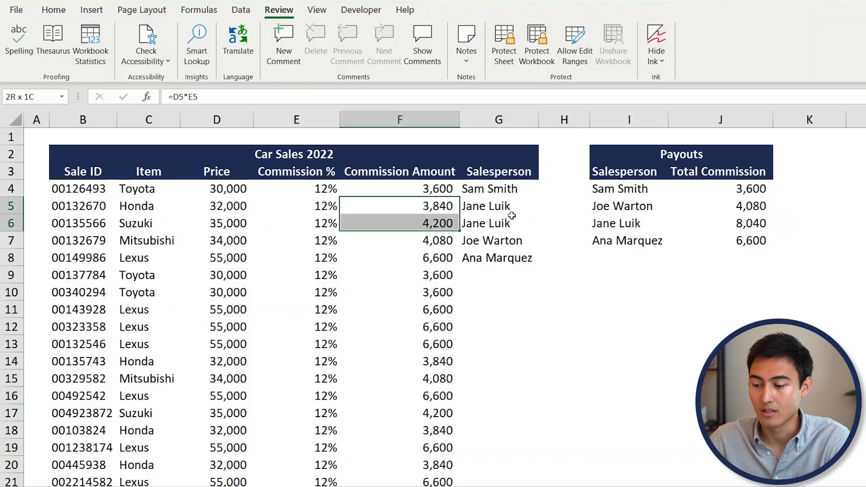
{"action": "left_click", "coordinate": [743, 227]}
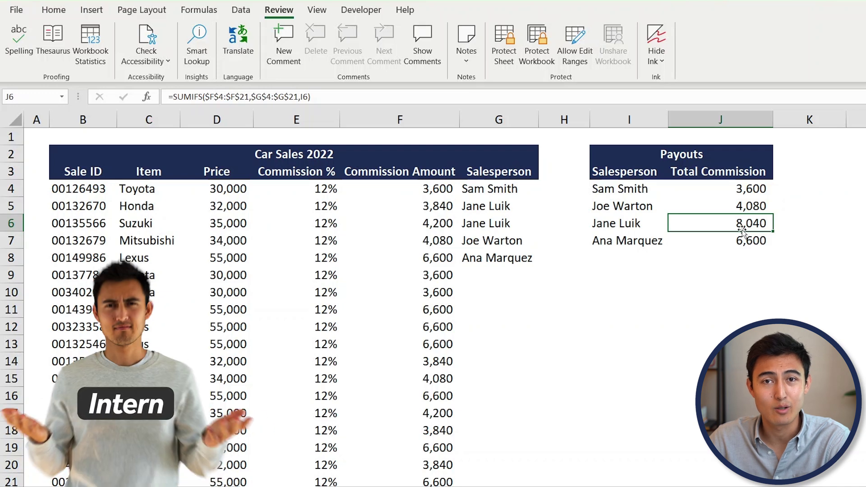
- Enter a misspelled first name as G9's salesperson and inspect the SUMIFS payout formula in J7
{"action": "left_click", "coordinate": [482, 280]}
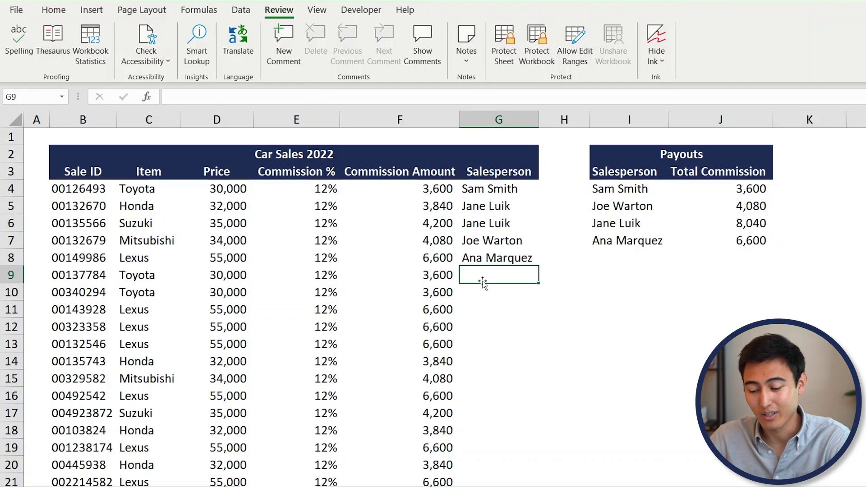
{"action": "type", "text": "Anna"}
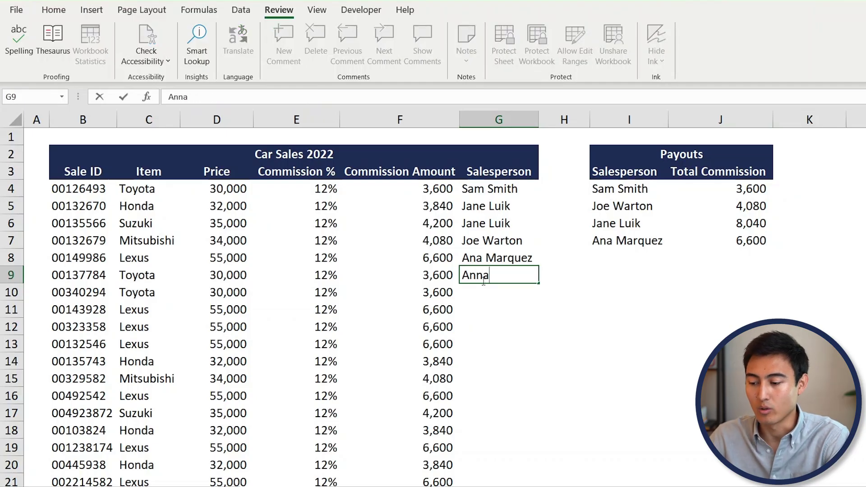
{"action": "key", "text": "Return"}
{"action": "left_click", "coordinate": [484, 278]}
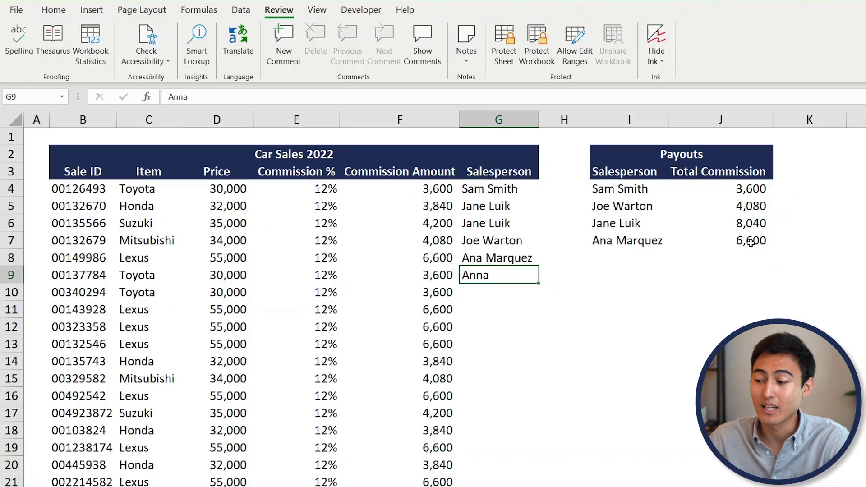
{"action": "left_click", "coordinate": [749, 244]}
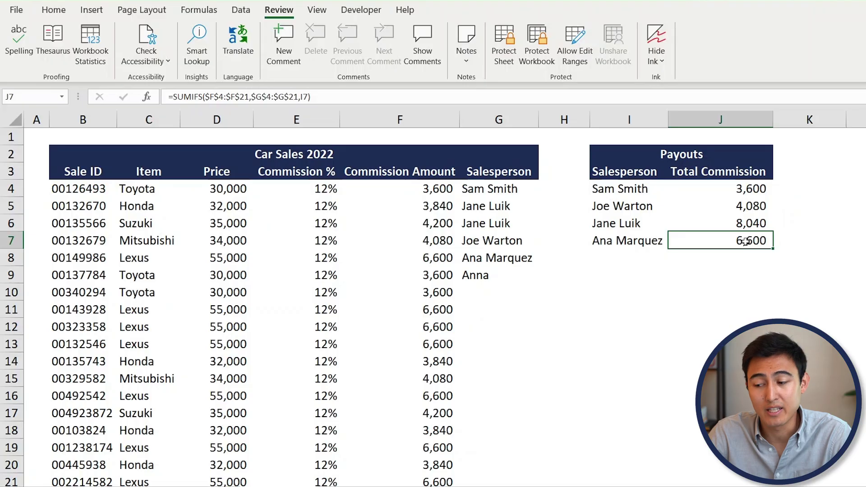
{"action": "left_click", "coordinate": [501, 273]}
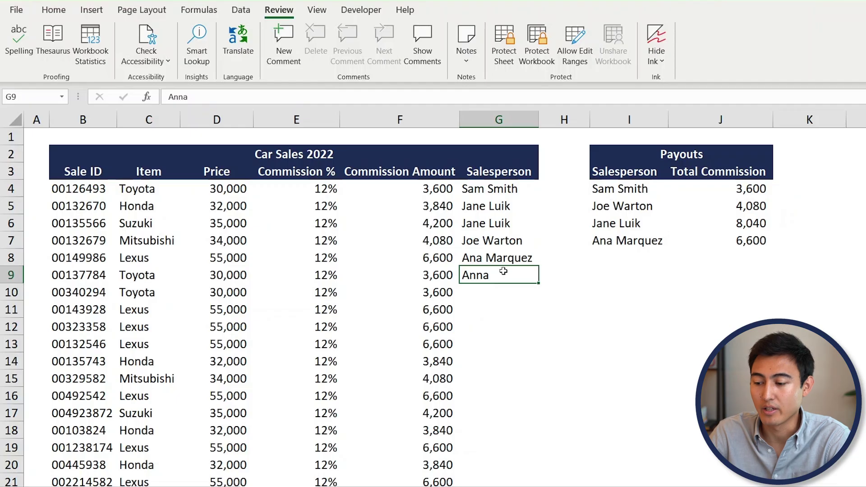
{"action": "left_click", "coordinate": [241, 9]}
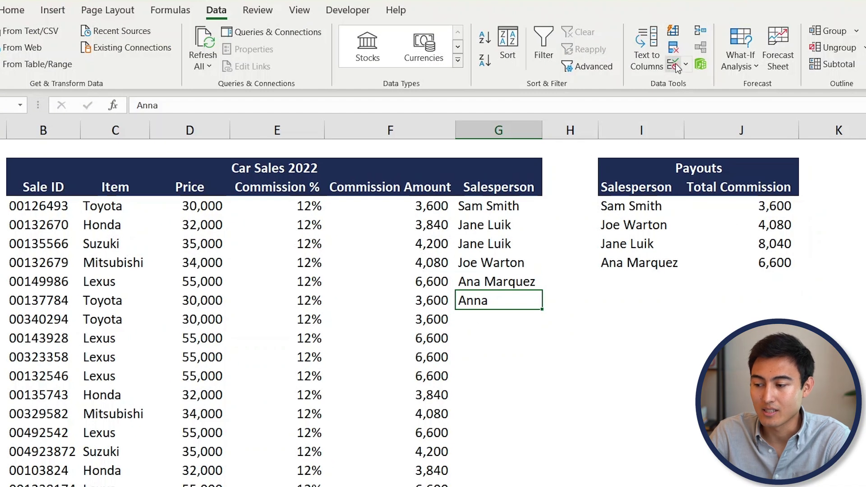
- Add List data validation to G9 with source =$I$4:$I$7, the Payouts salesperson names
{"action": "left_click", "coordinate": [676, 67]}
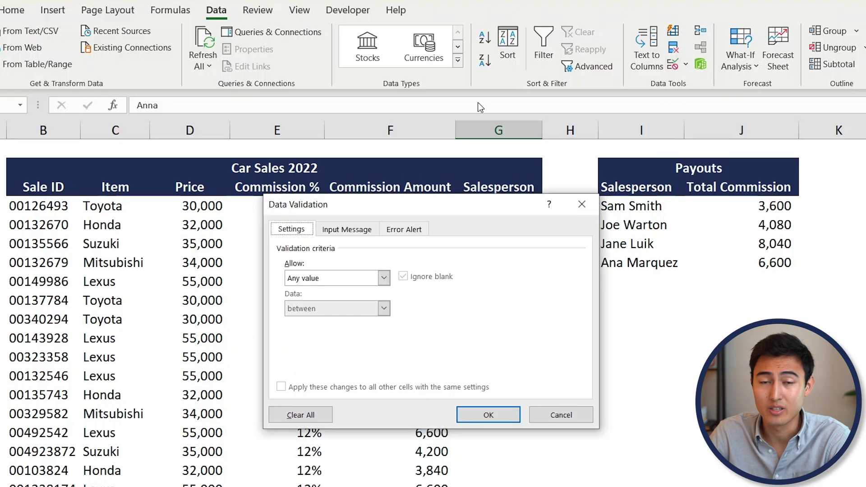
{"action": "left_click", "coordinate": [331, 281]}
{"action": "left_click", "coordinate": [327, 321]}
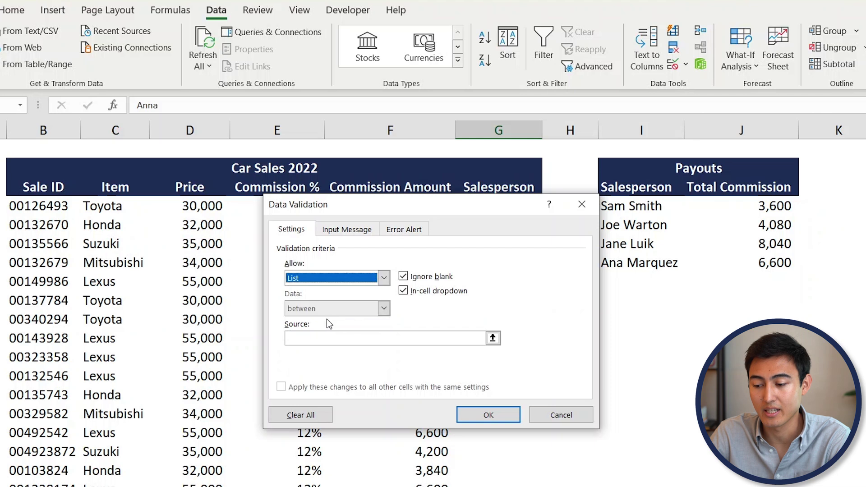
{"action": "left_click", "coordinate": [493, 339]}
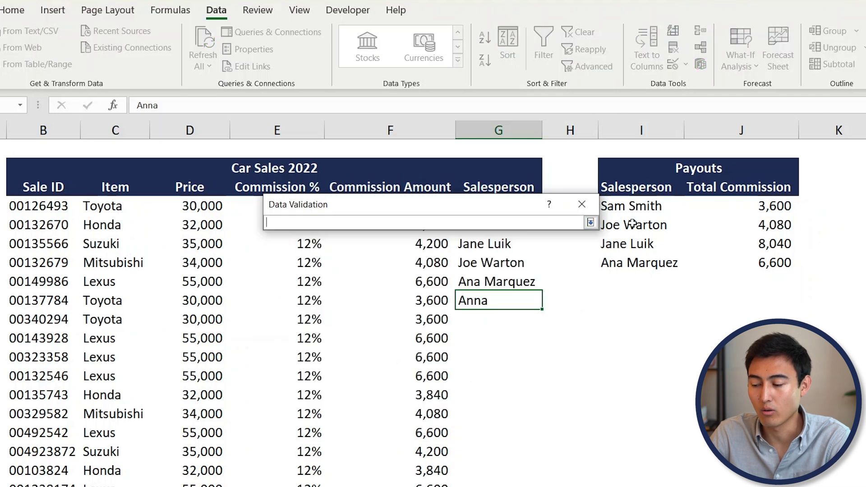
{"action": "left_click", "coordinate": [647, 207]}
{"action": "left_click_drag", "start_coordinate": [648, 206], "coordinate": [645, 262]}
{"action": "left_click", "coordinate": [591, 223]}
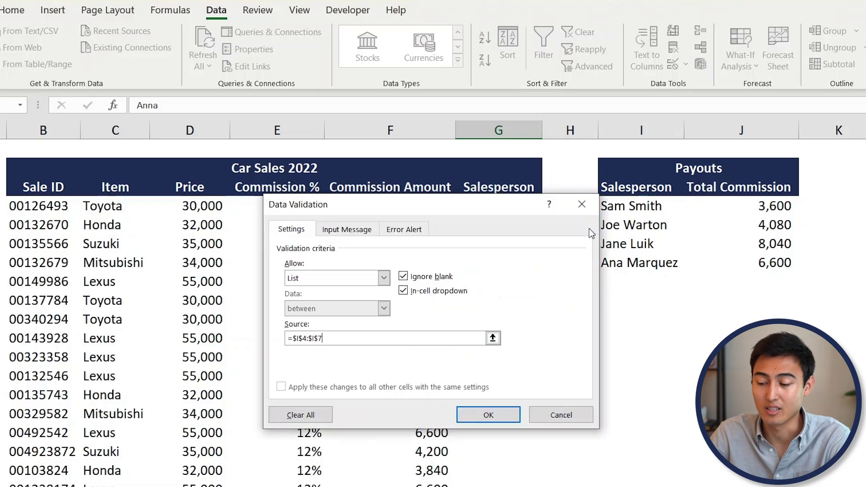
{"action": "left_click", "coordinate": [488, 414]}
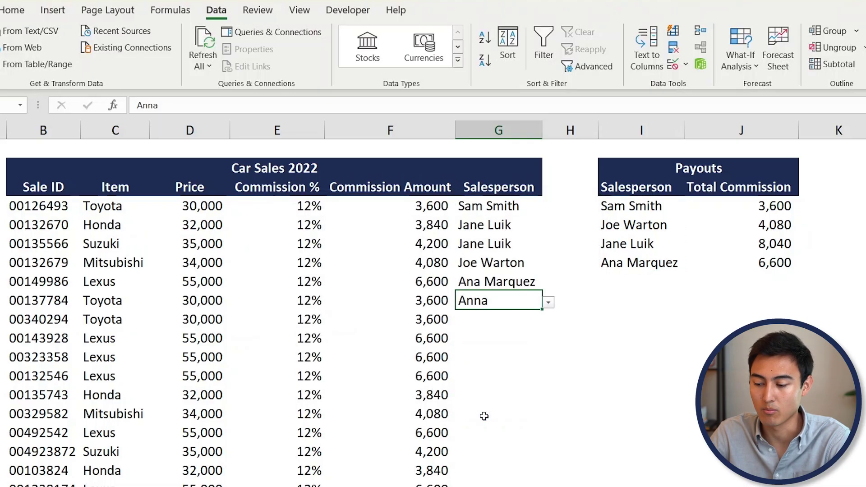
- Pick a Payouts salesperson from G9's dropdown, then type the misspelled name to test the validation
{"action": "left_click", "coordinate": [547, 305]}
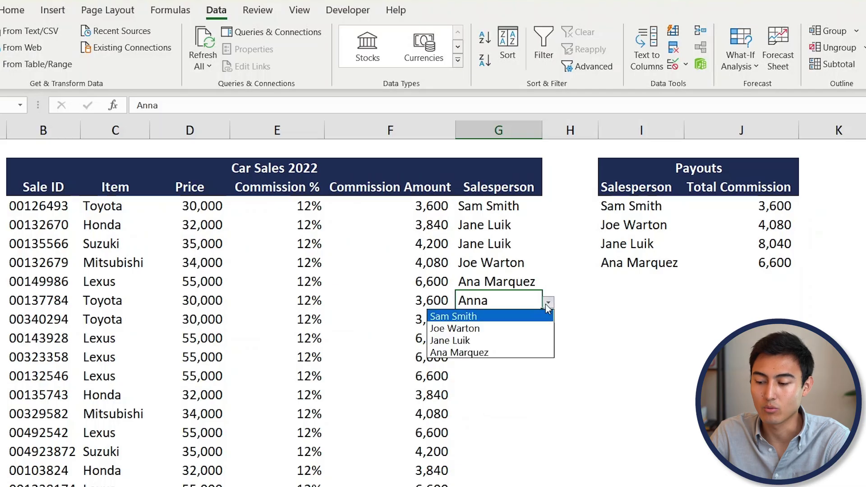
{"action": "left_click", "coordinate": [469, 329]}
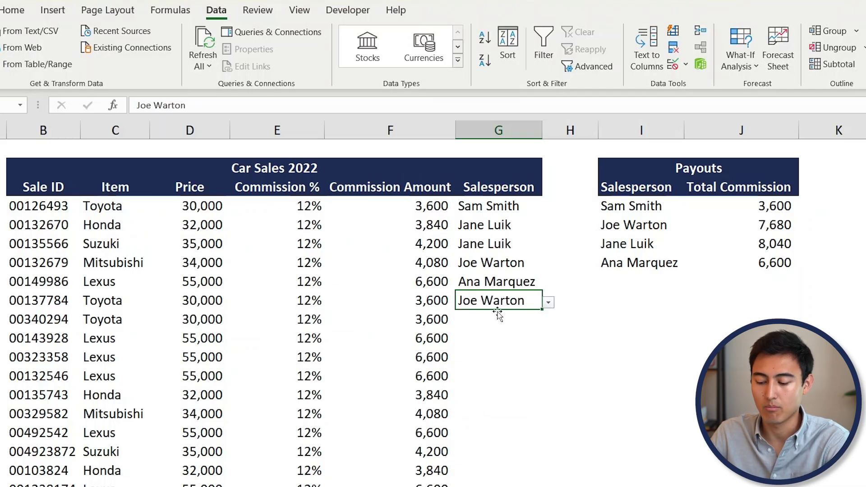
{"action": "type", "text": "Anna"}
{"action": "key", "text": "Return"}
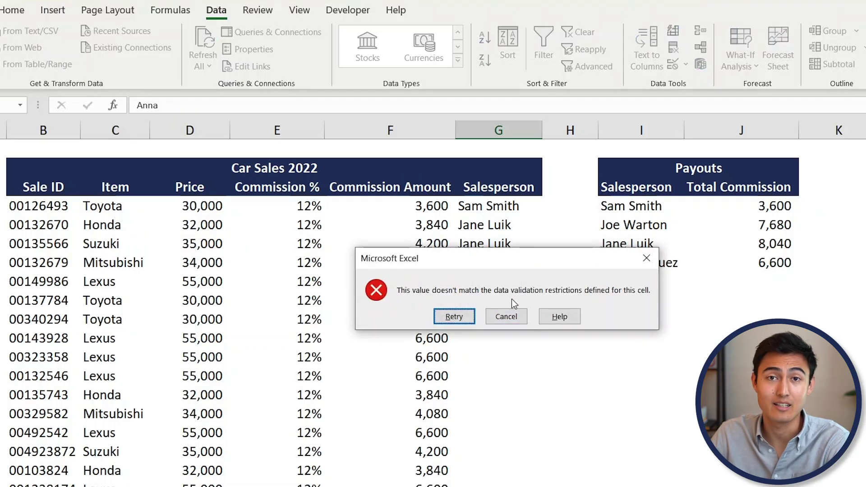
{"action": "key", "text": "Escape"}
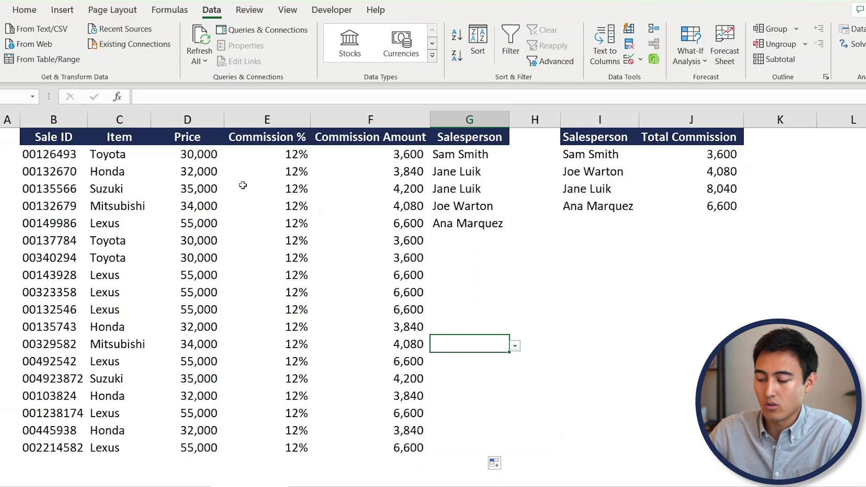
- Press Ctrl+Page Down to reach the Jan-21 to Dec-21 Sales-by-country worksheet
{"action": "key", "text": "ctrl+Page_Down"}
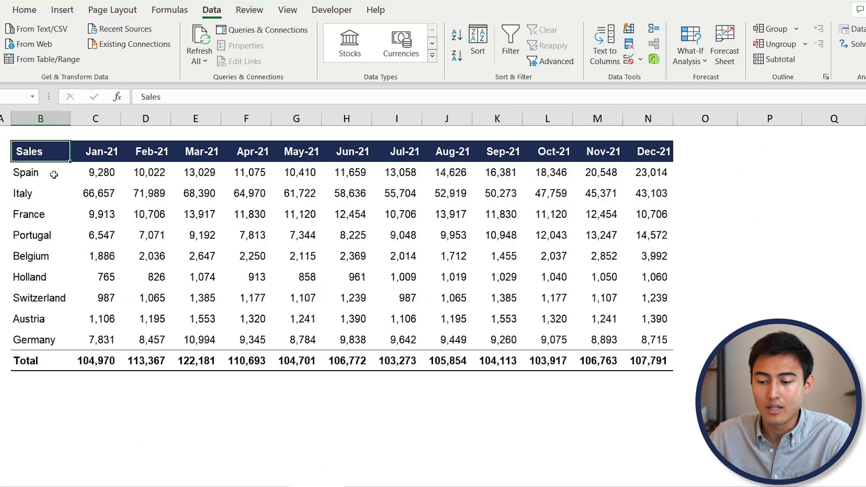
- Check Spain's Jan-21 value in C3, then select O3 and bring up the Insert options
{"action": "left_click", "coordinate": [107, 180]}
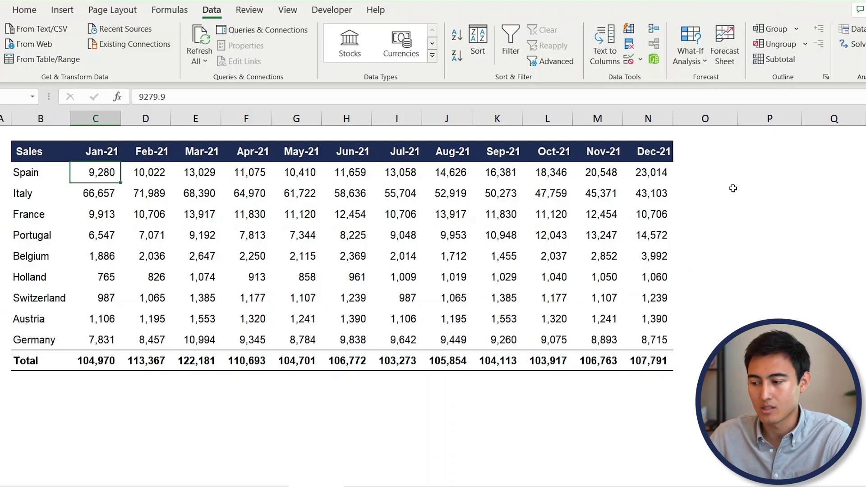
{"action": "left_click", "coordinate": [696, 175]}
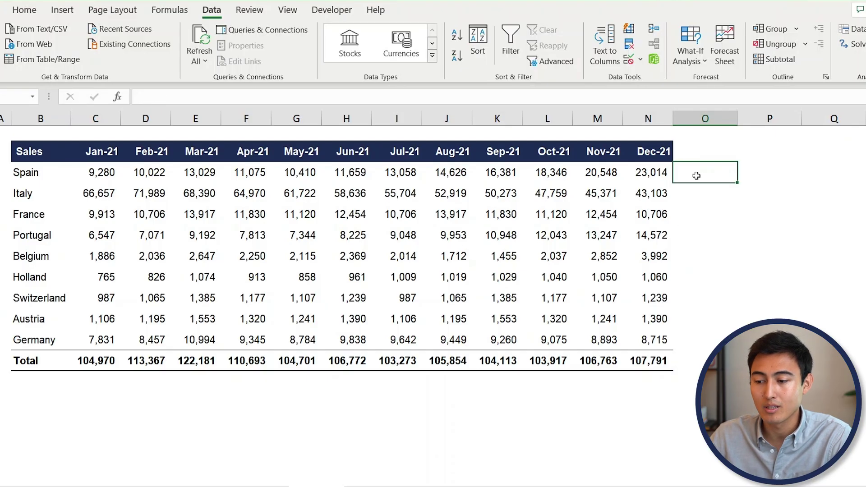
{"action": "left_click", "coordinate": [64, 10]}
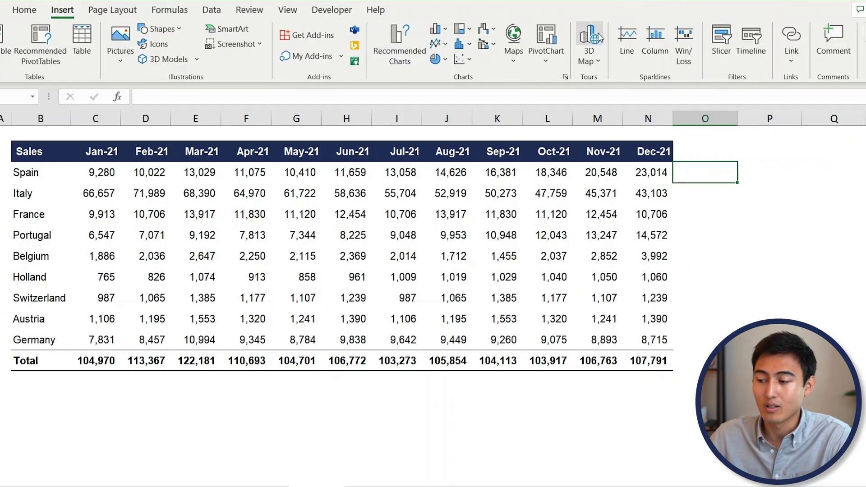
- Insert a line sparkline at $O$3 using data range C3:N3
{"action": "left_click", "coordinate": [626, 37]}
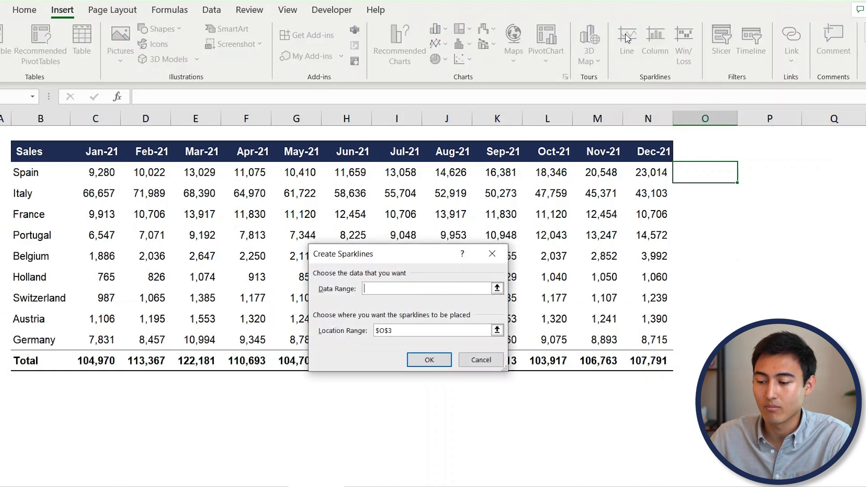
{"action": "left_click", "coordinate": [102, 177]}
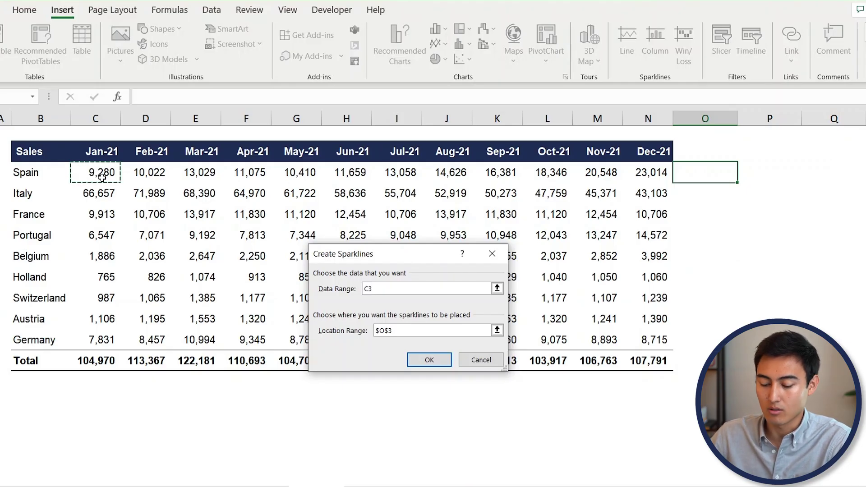
{"action": "key", "text": "ctrl+shift+Right"}
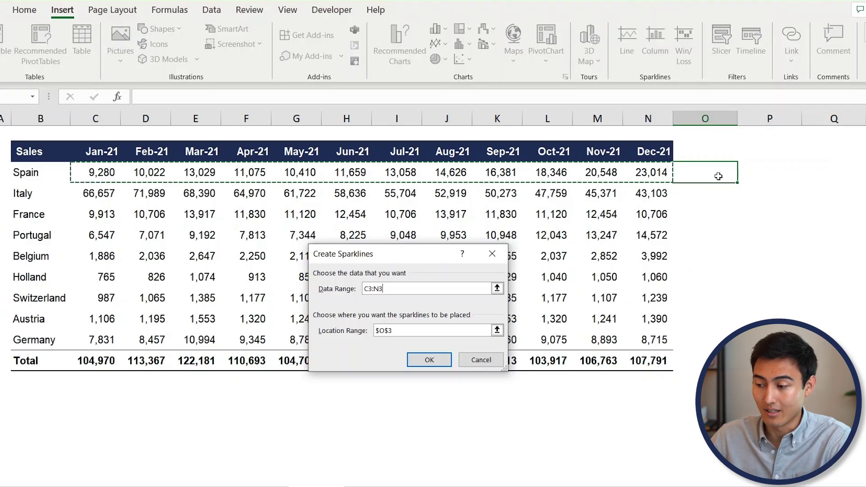
{"action": "left_click", "coordinate": [431, 360]}
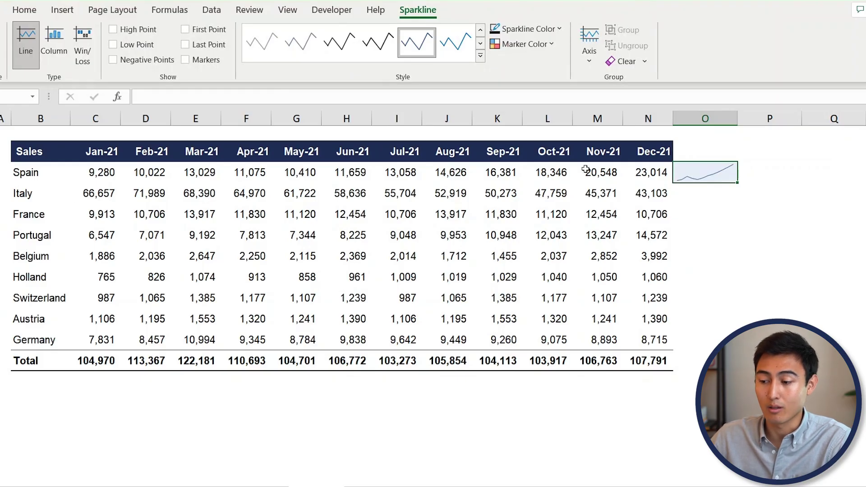
- Set the O3 sparkline weight to 1½ pt and fill it down through O12, the Total row
{"action": "left_click", "coordinate": [561, 29]}
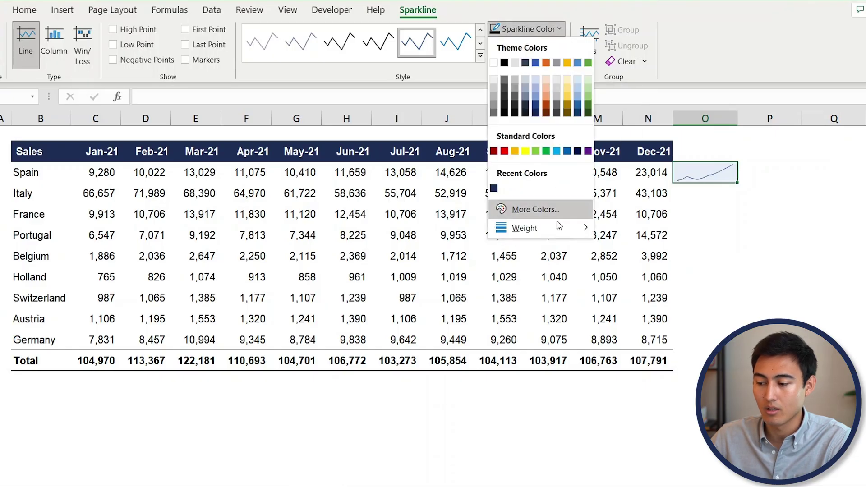
{"action": "mouse_move", "coordinate": [556, 229]}
{"action": "left_click", "coordinate": [640, 296]}
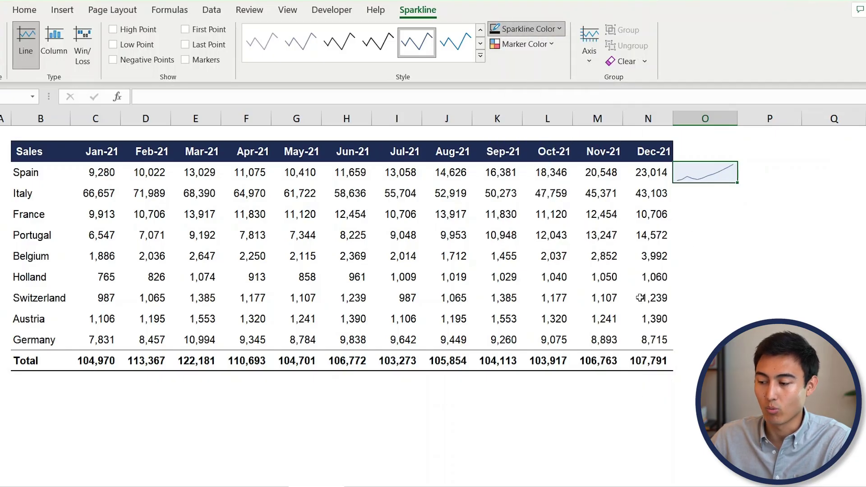
{"action": "mouse_move", "coordinate": [737, 183]}
{"action": "left_mouse_down"}
{"action": "mouse_move", "coordinate": [726, 350]}
{"action": "mouse_move", "coordinate": [738, 371]}
{"action": "left_mouse_up"}
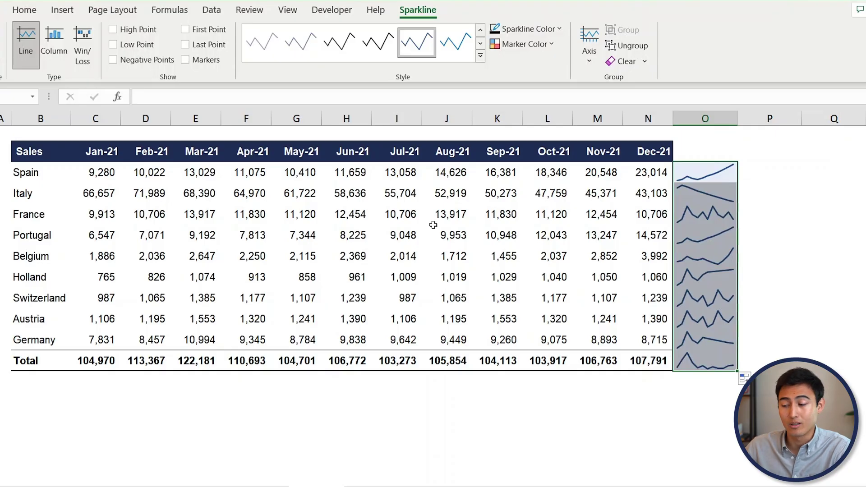
{"action": "key", "text": "Left"}
{"action": "key", "text": "Left"}
{"action": "key", "text": "shift+space"}
{"action": "key", "text": "Down"}
{"action": "key", "text": "Down"}
{"action": "key", "text": "Down"}
{"action": "key", "text": "Down"}
{"action": "key", "text": "Up"}
{"action": "key", "text": "shift+space"}
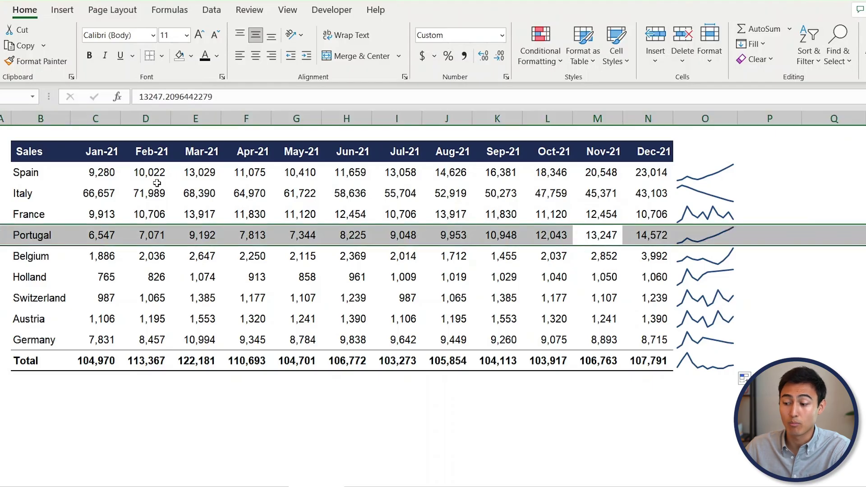
{"action": "key", "text": "Down"}
{"action": "key", "text": "shift+space"}
{"action": "key", "text": "Down"}
{"action": "key", "text": "Down"}
{"action": "key", "text": "Down"}
{"action": "key", "text": "Down"}
{"action": "key", "text": "Down"}
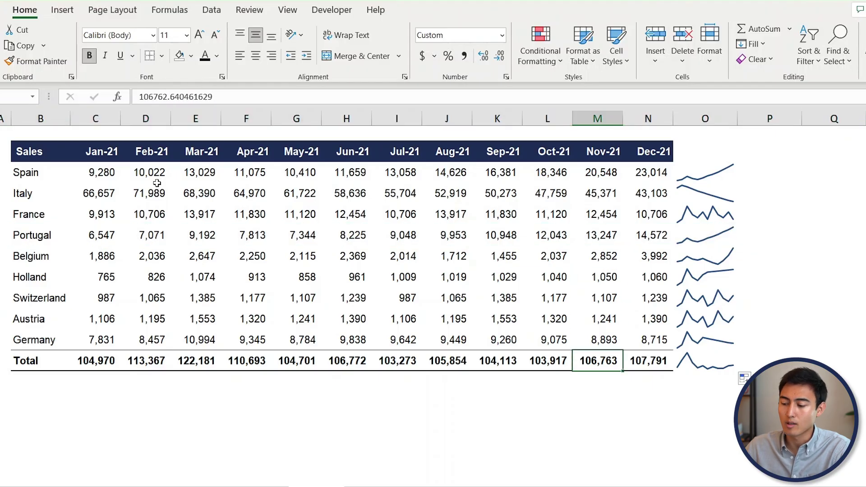
{"action": "key", "text": "shift+space"}
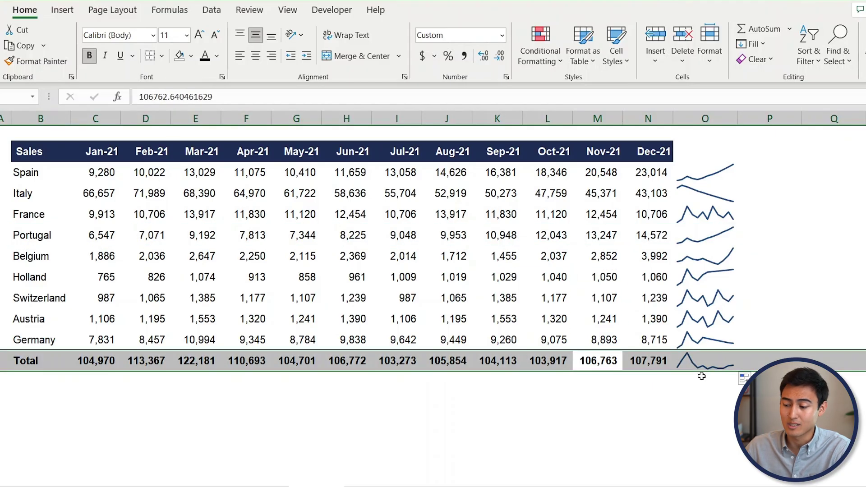
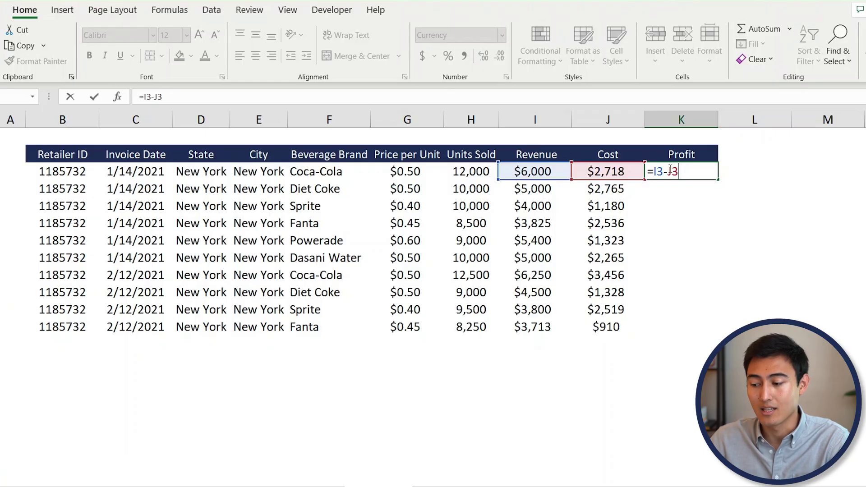
- Name the Revenue values I3:I12 'Revenue' with Define Name
{"action": "key", "text": "ctrl+Return"}
{"action": "key", "text": "Left"}
{"action": "key", "text": "Left"}
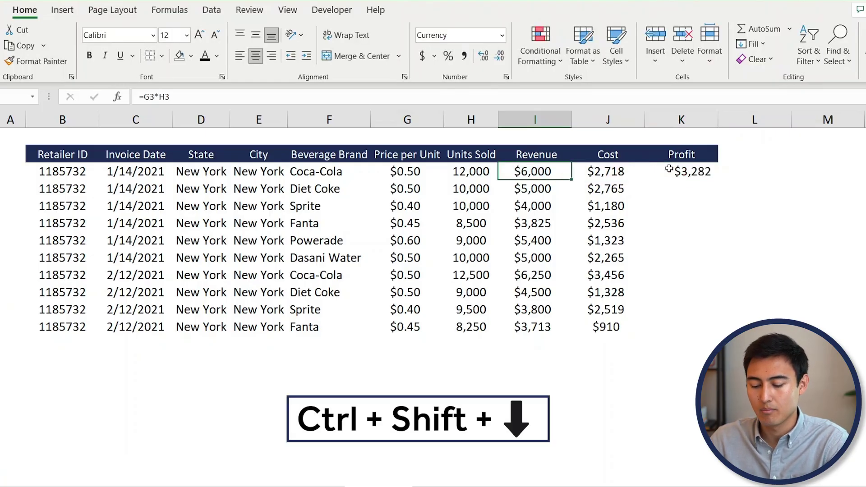
{"action": "key", "text": "ctrl+shift+Down"}
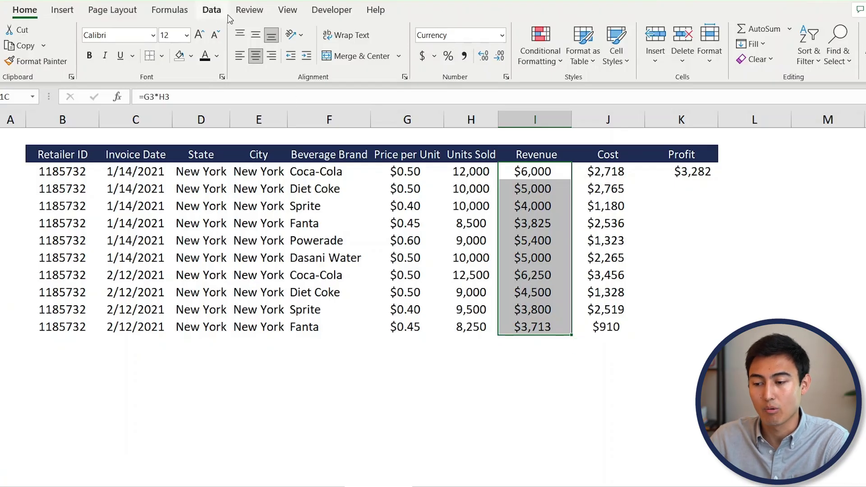
{"action": "left_click", "coordinate": [161, 10]}
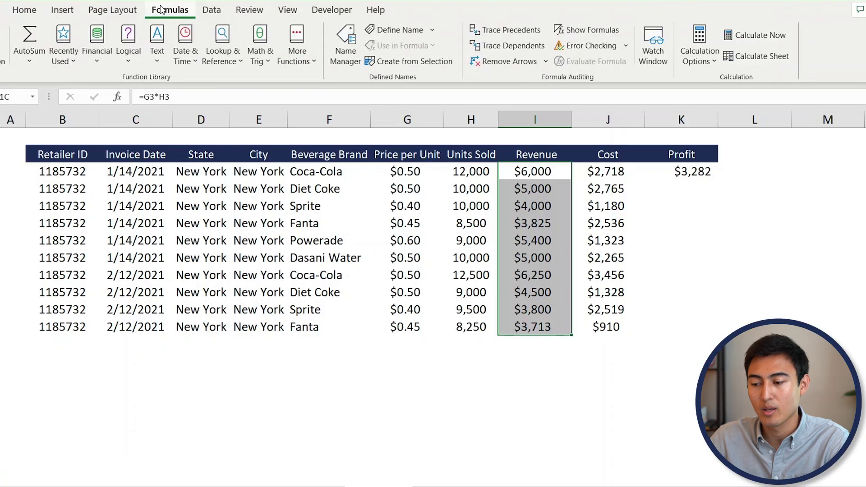
{"action": "left_click", "coordinate": [381, 29]}
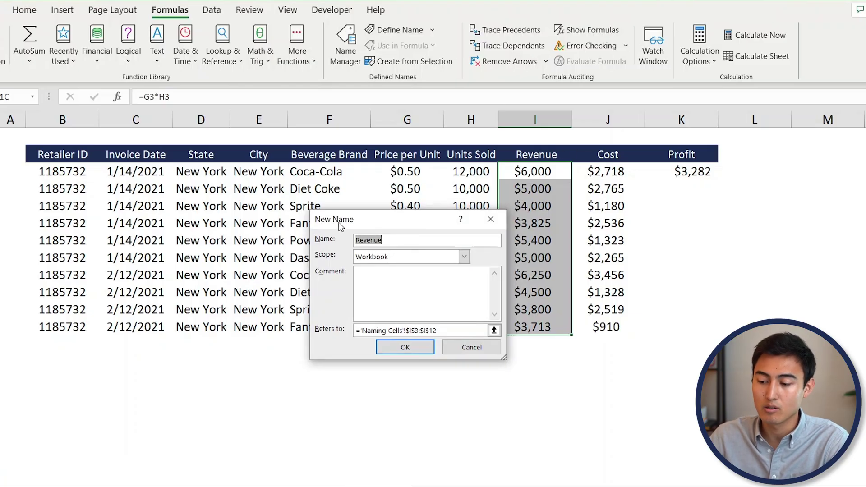
{"action": "left_click", "coordinate": [403, 347]}
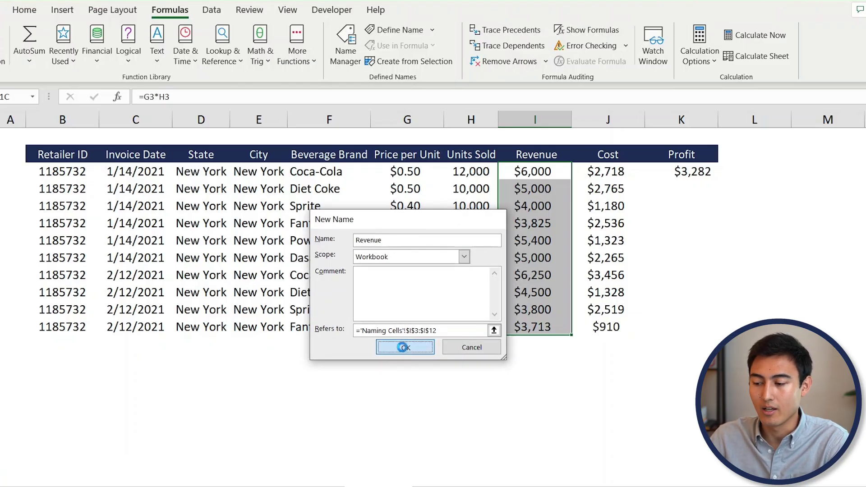
- Name the Cost values J3:J12 'Cost' with Define Name
{"action": "key", "text": "Right"}
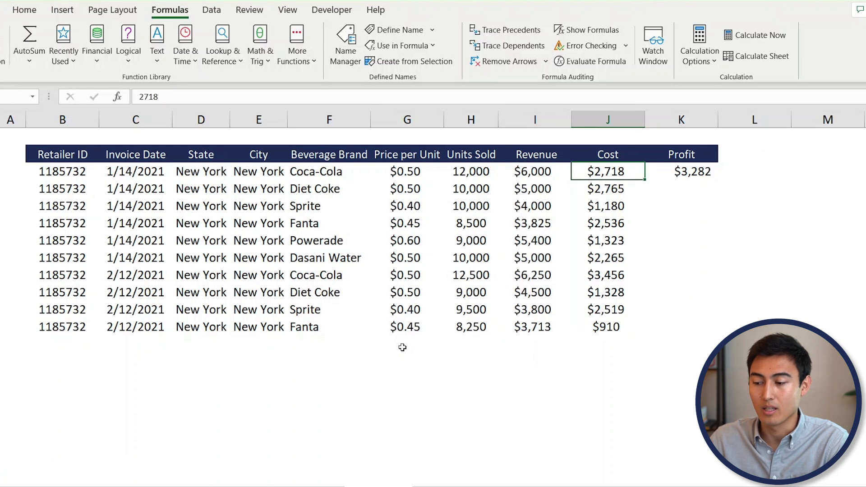
{"action": "key", "text": "ctrl+shift+Down"}
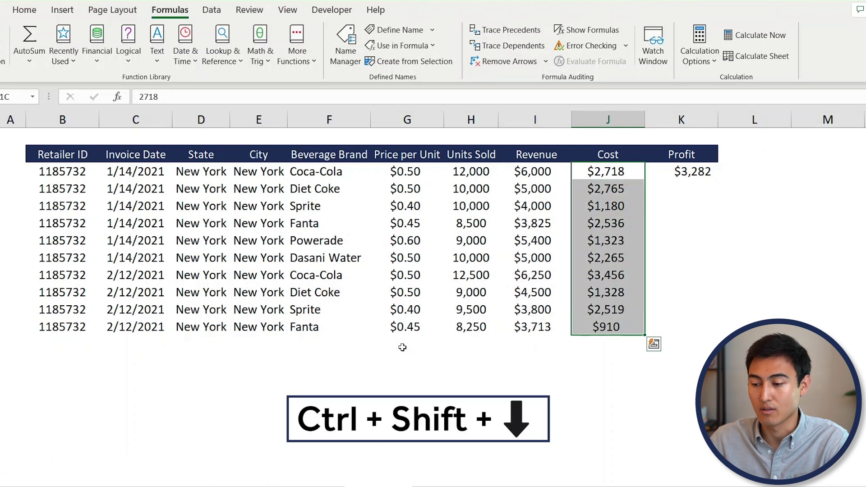
{"action": "left_click", "coordinate": [404, 31]}
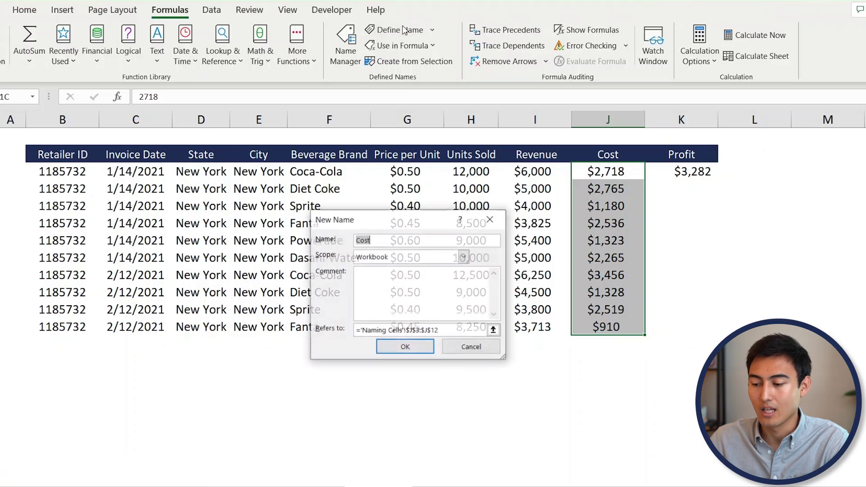
{"action": "left_click", "coordinate": [411, 347]}
- Fill the Profit column K3:K12 with the formula =Revenue-Cost
{"action": "key", "text": "Right"}
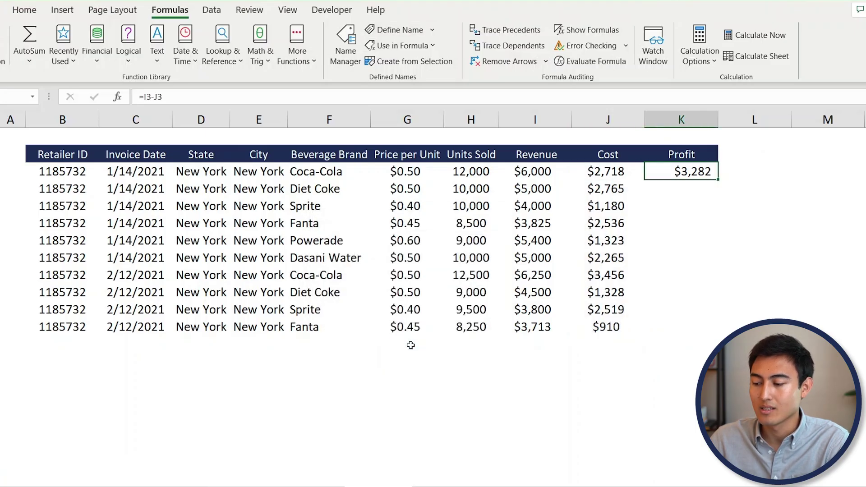
{"action": "type", "text": "="}
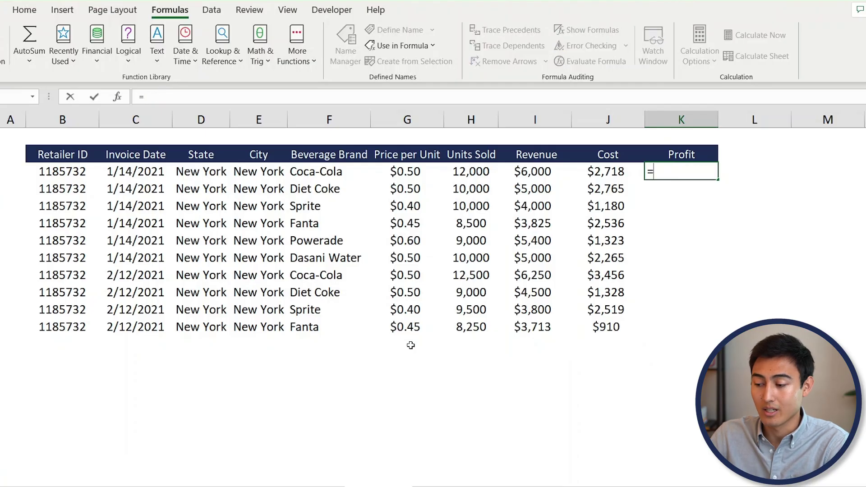
{"action": "type", "text": "reve"}
{"action": "key", "text": "Tab"}
{"action": "type", "text": "-cost"}
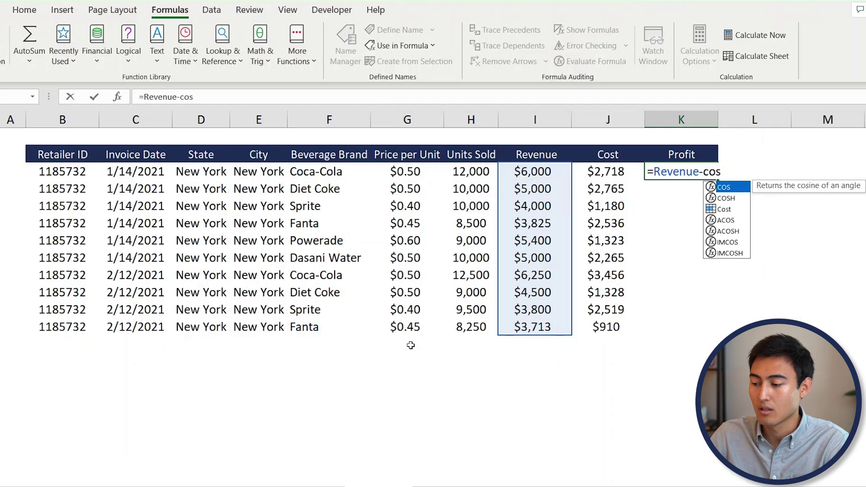
{"action": "key", "text": "Tab"}
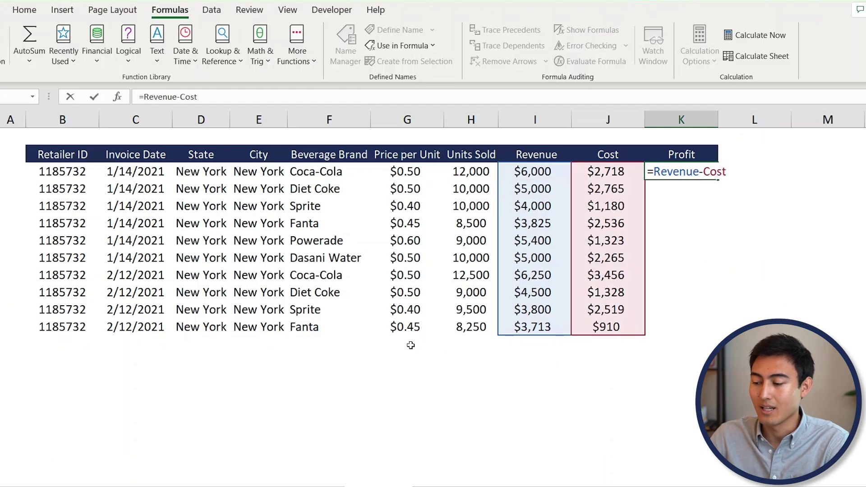
{"action": "key", "text": "ctrl+Return"}
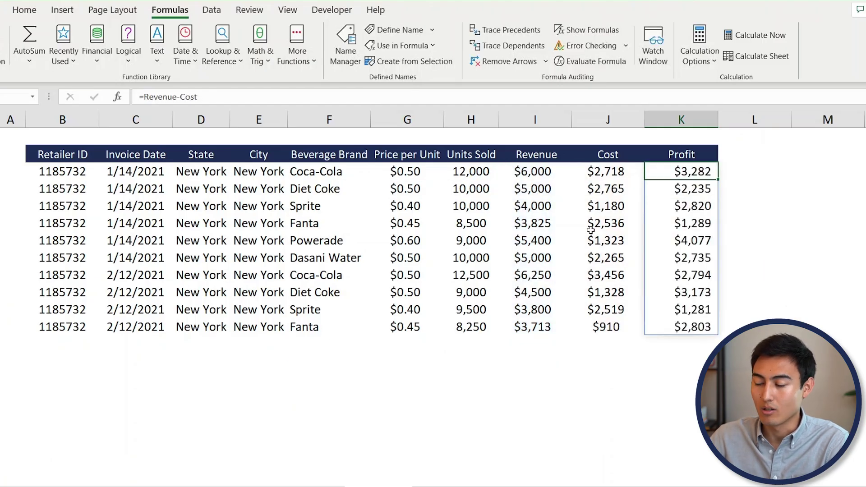
{"action": "left_click", "coordinate": [363, 99]}
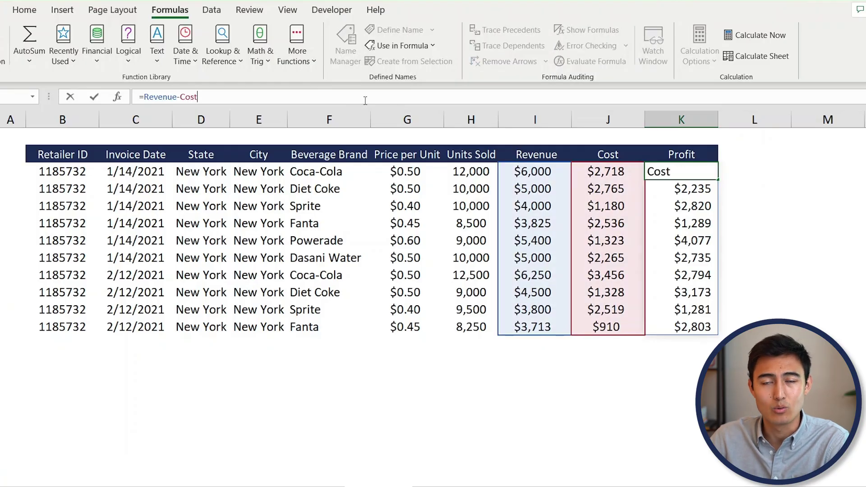
{"action": "key", "text": "ctrl+Return"}
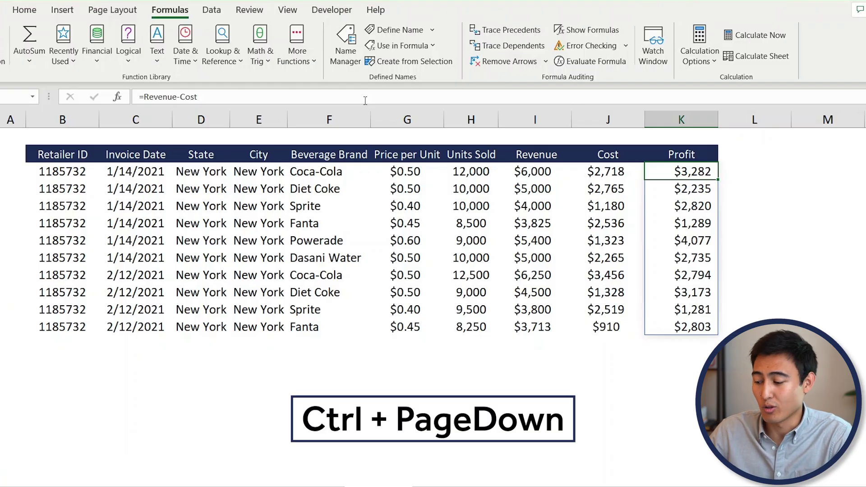
- Move to the stock sheet and look over the company names from Apple to Walmart
{"action": "key", "text": "ctrl+Page_Down"}
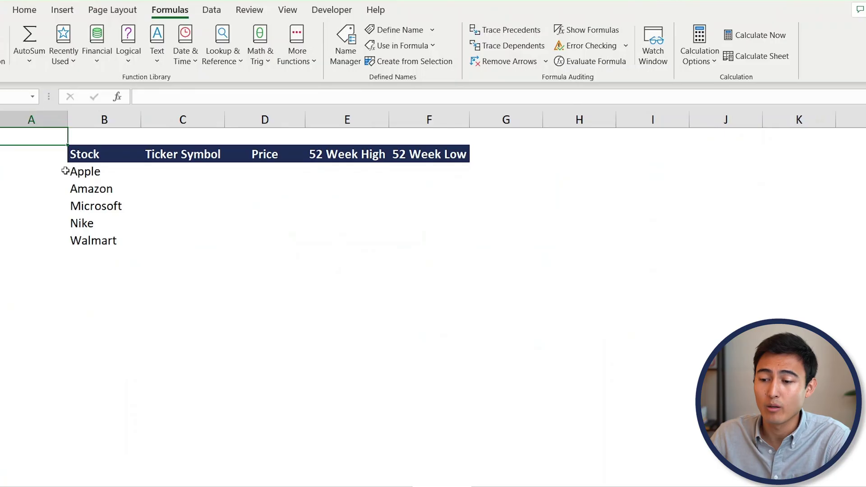
{"action": "left_click", "coordinate": [100, 173]}
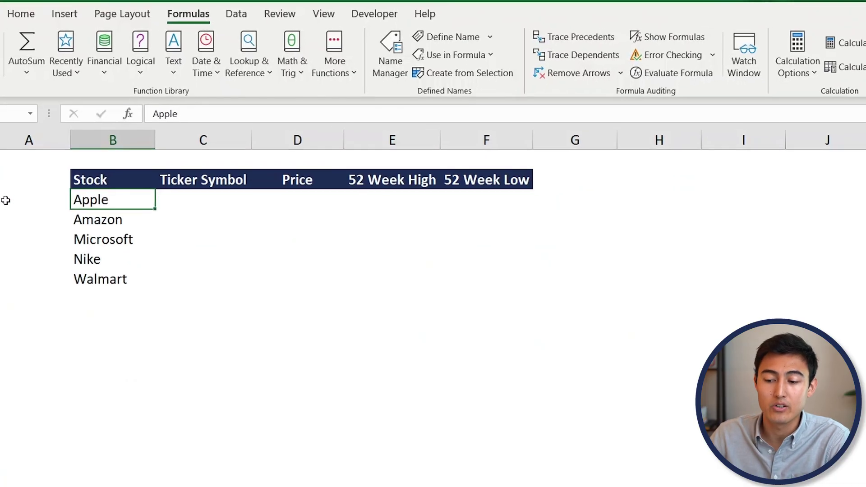
{"action": "key", "text": "Down"}
{"action": "key", "text": "Down"}
{"action": "key", "text": "Down"}
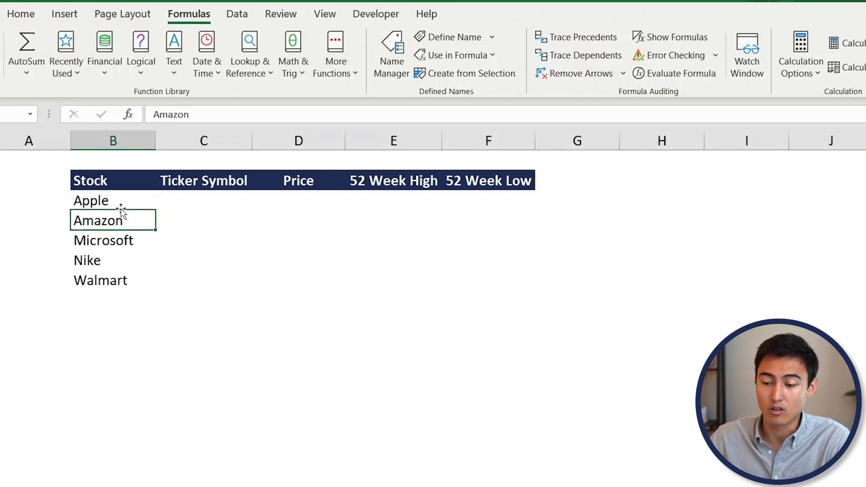
{"action": "key", "text": "Down"}
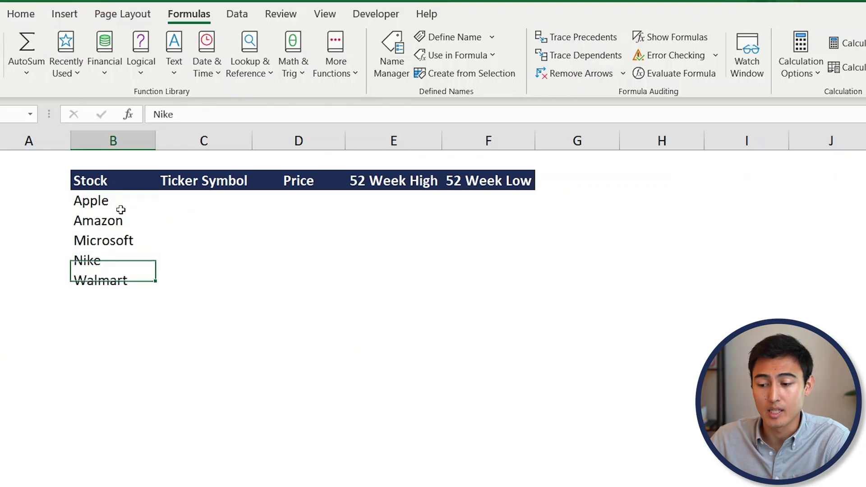
- Look across the Ticker Symbol, Price and 52 Week columns, then select the names B3:B7
{"action": "left_click", "coordinate": [212, 181]}
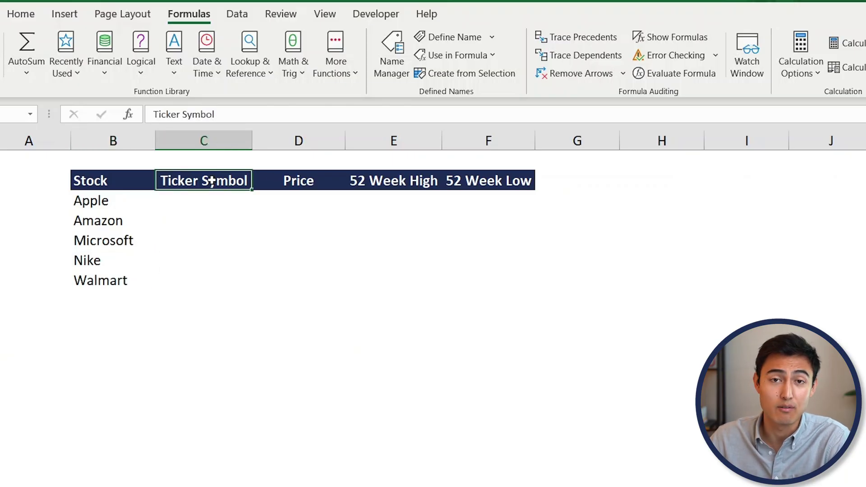
{"action": "key", "text": "Right"}
{"action": "key", "text": "Right"}
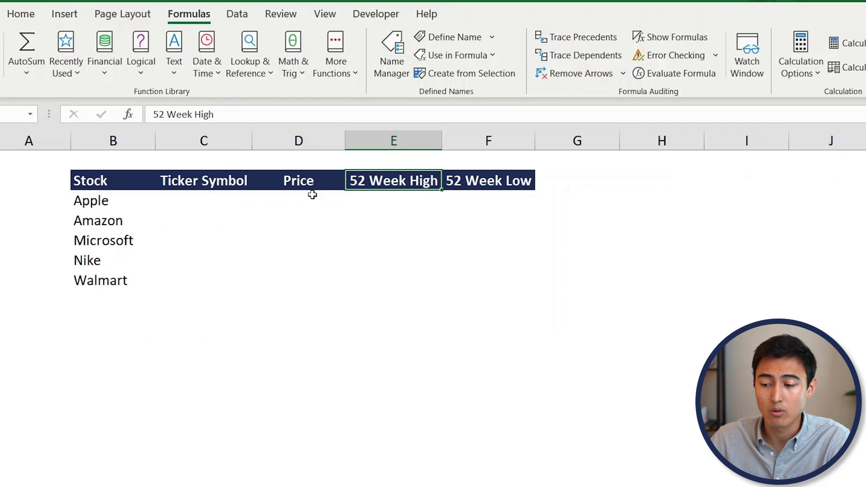
{"action": "key", "text": "Right"}
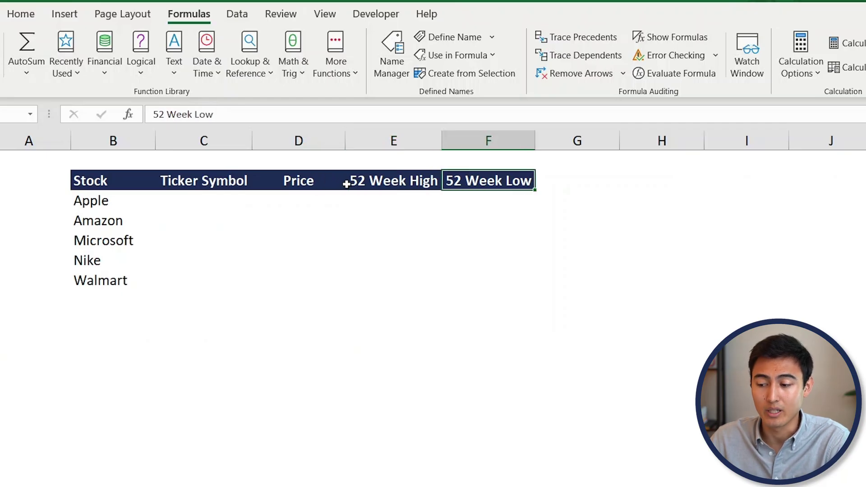
{"action": "key", "text": "Down"}
{"action": "key", "text": "Left"}
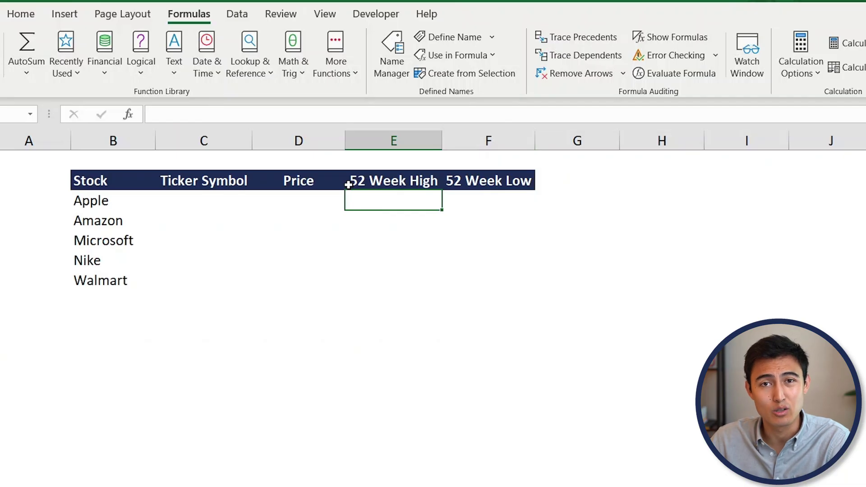
{"action": "key", "text": "Left"}
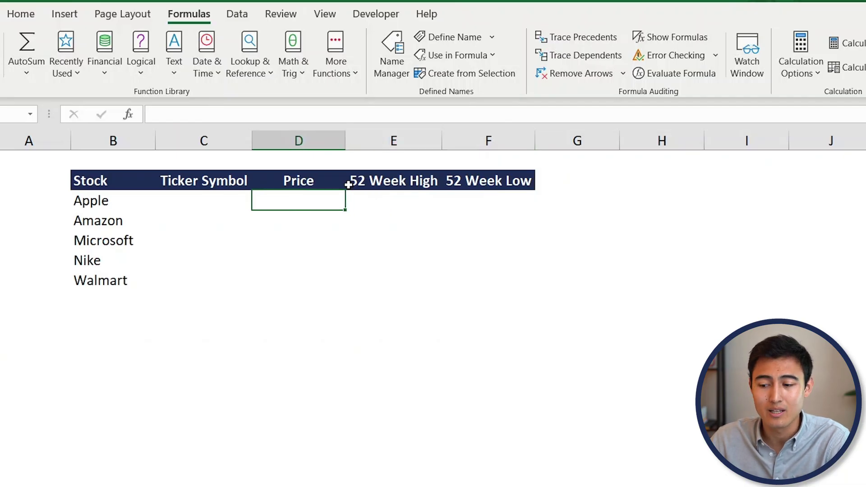
{"action": "key", "text": "Left"}
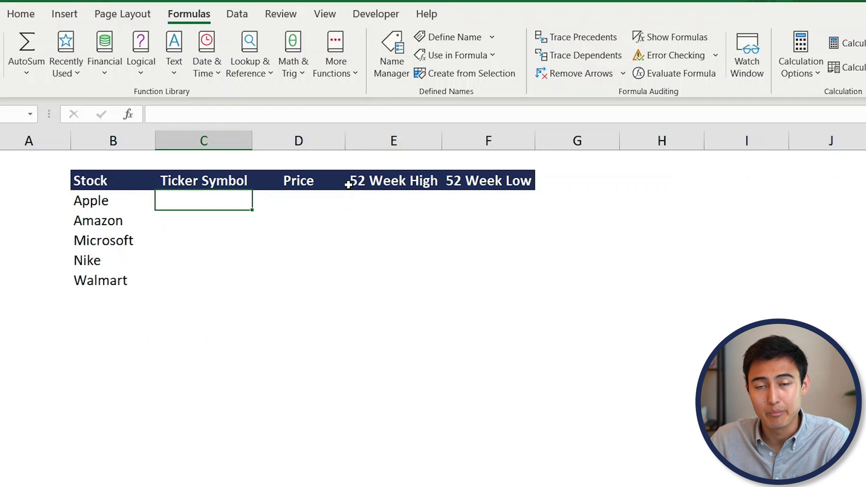
{"action": "key", "text": "Left"}
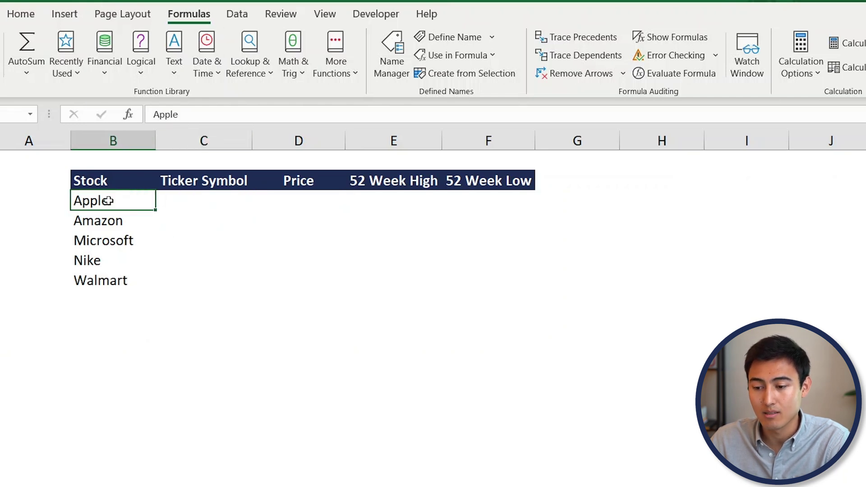
{"action": "key", "text": "ctrl+shift+Down"}
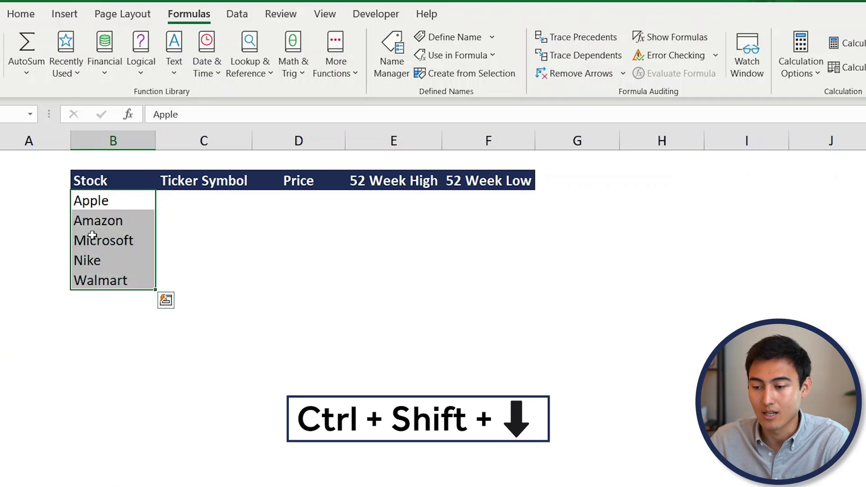
- Convert the five company names to linked Stocks data types
{"action": "left_click", "coordinate": [231, 15]}
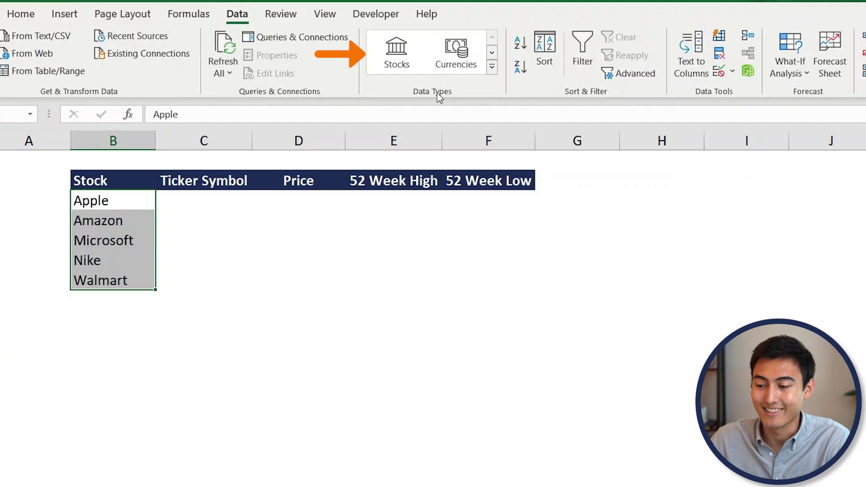
{"action": "left_click", "coordinate": [403, 50]}
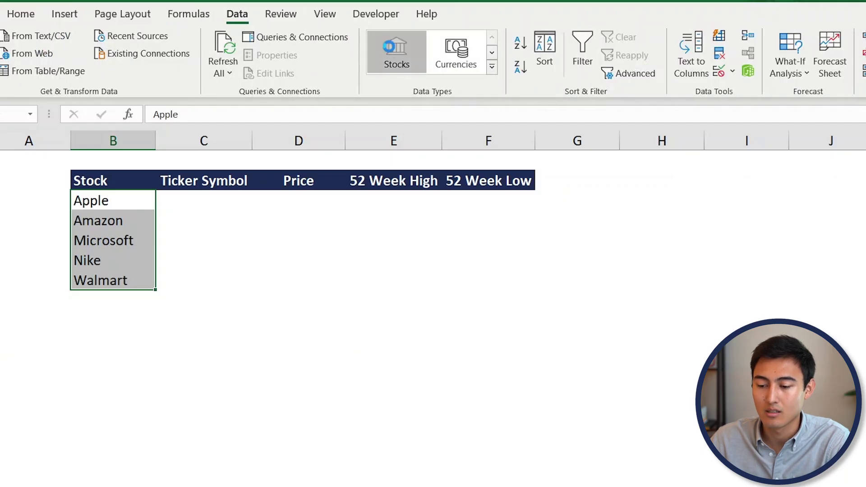
{"action": "left_click", "coordinate": [80, 190]}
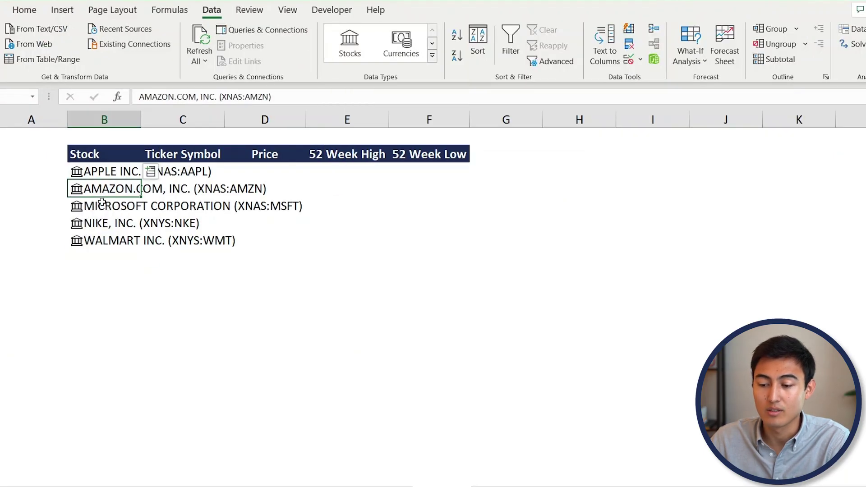
- View Apple's stock data card, close it, and select all five stocks B3:B7
{"action": "left_click", "coordinate": [76, 173]}
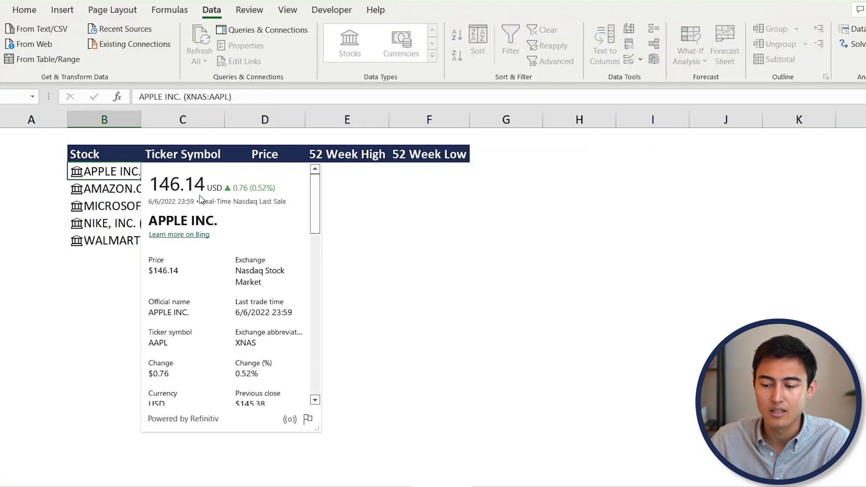
{"action": "scroll", "coordinate": [228, 312], "scroll_direction": "down", "scroll_amount": 10}
{"action": "scroll", "coordinate": [228, 311], "scroll_direction": "up", "scroll_amount": 10}
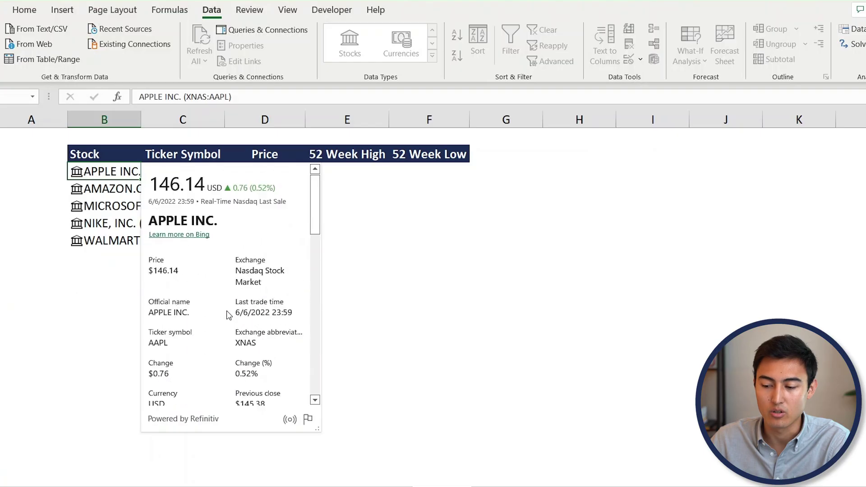
{"action": "key", "text": "Escape"}
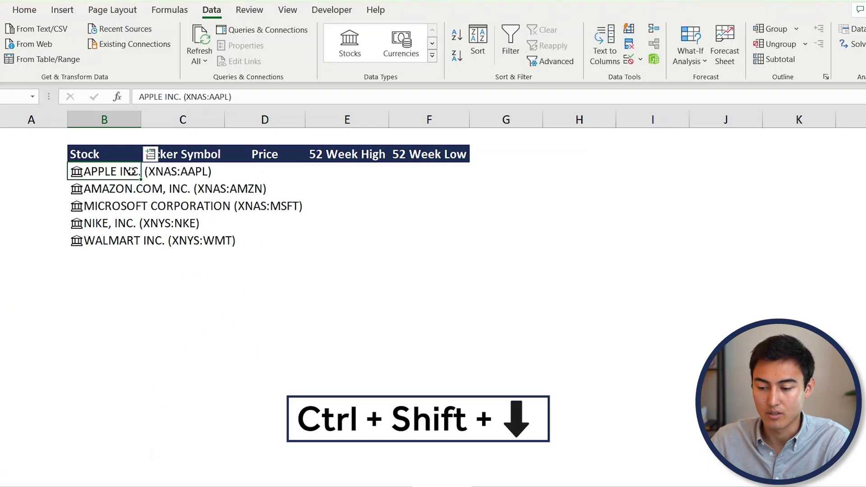
{"action": "key", "text": "ctrl+shift+Down"}
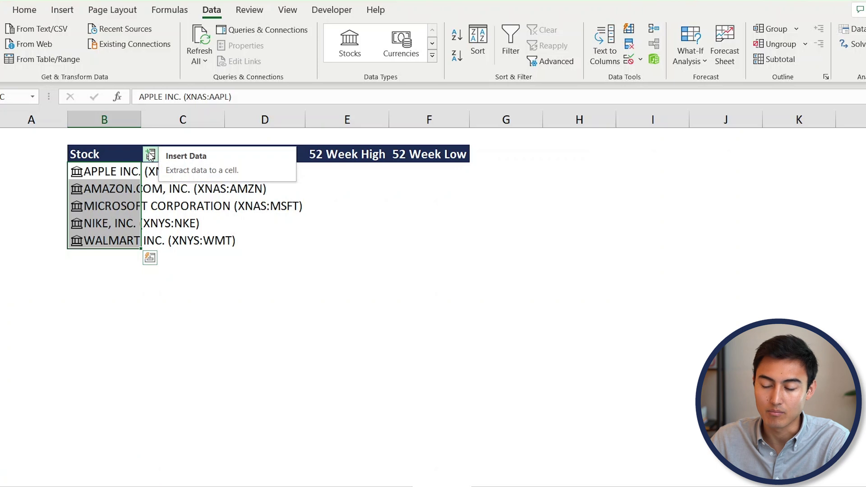
- Insert each stock's Ticker symbol into column C and Price into column D
{"action": "left_click", "coordinate": [151, 154]}
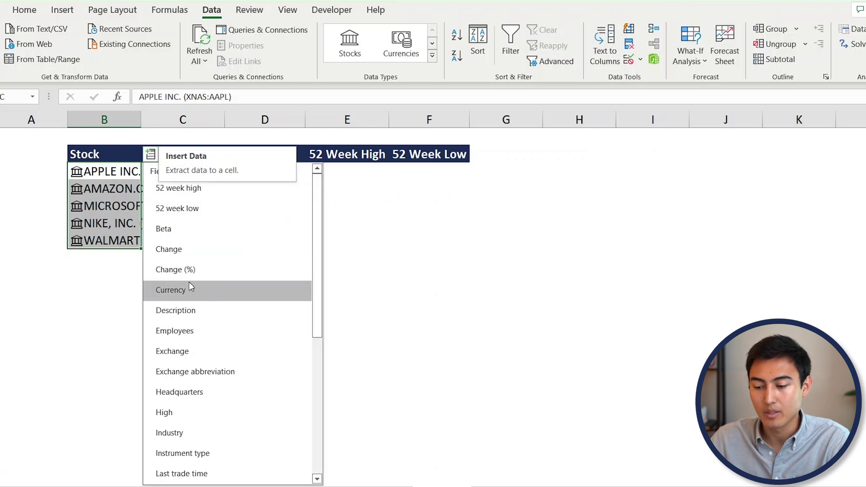
{"action": "key", "text": "t"}
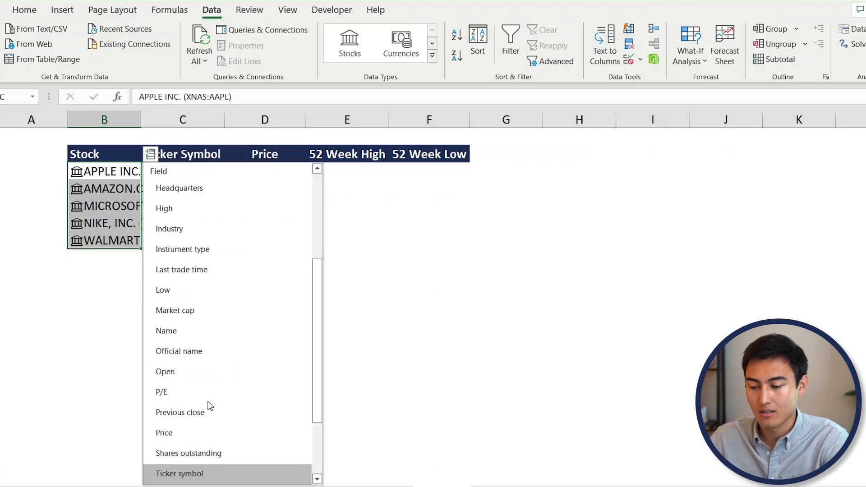
{"action": "key", "text": "Return"}
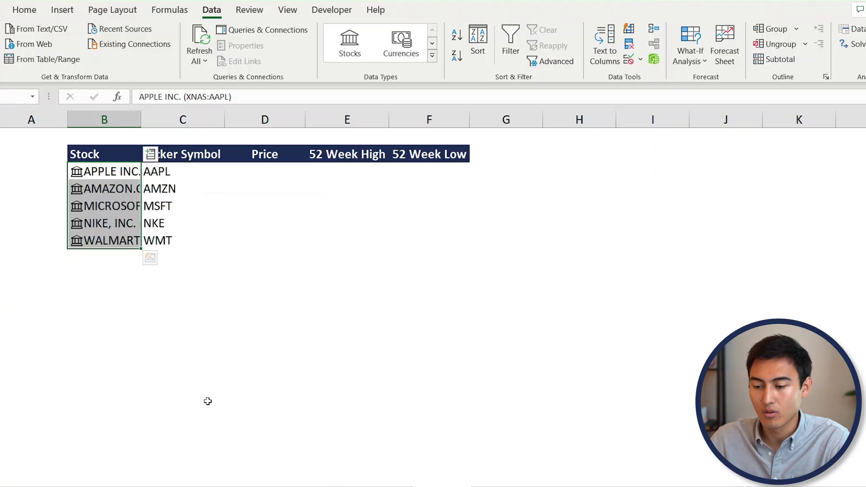
{"action": "left_click", "coordinate": [152, 155]}
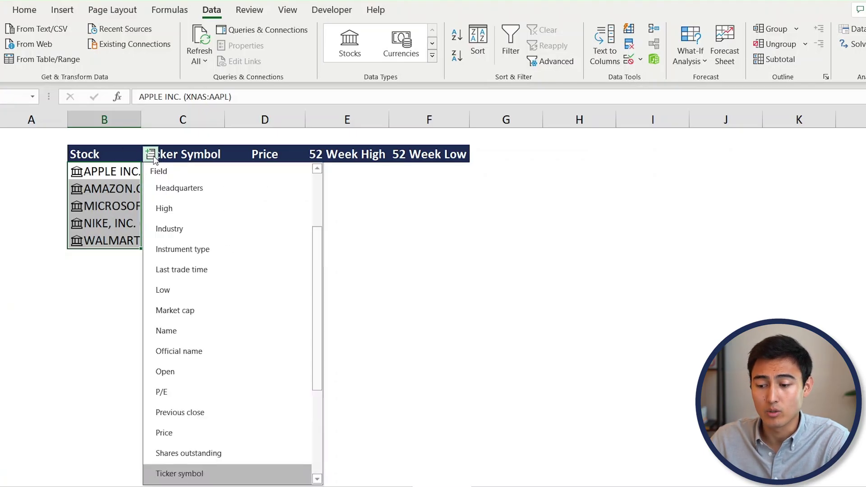
{"action": "key", "text": "p"}
{"action": "key", "text": "Down"}
{"action": "key", "text": "Down"}
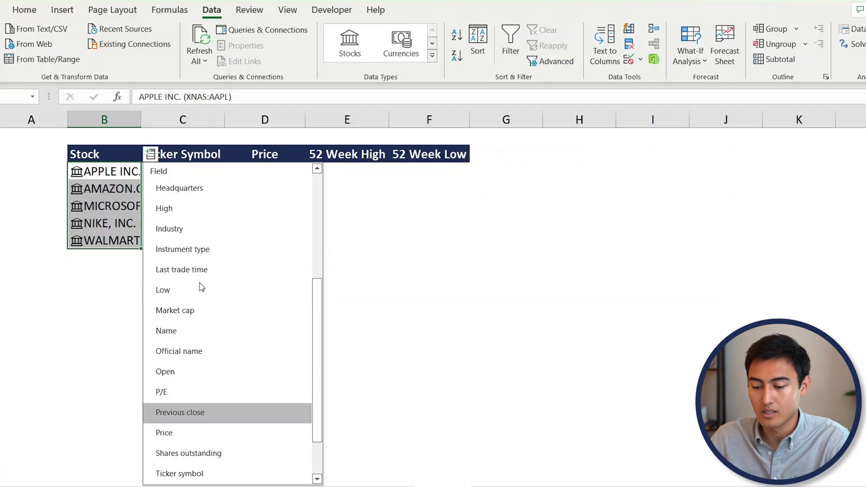
{"action": "key", "text": "Return"}
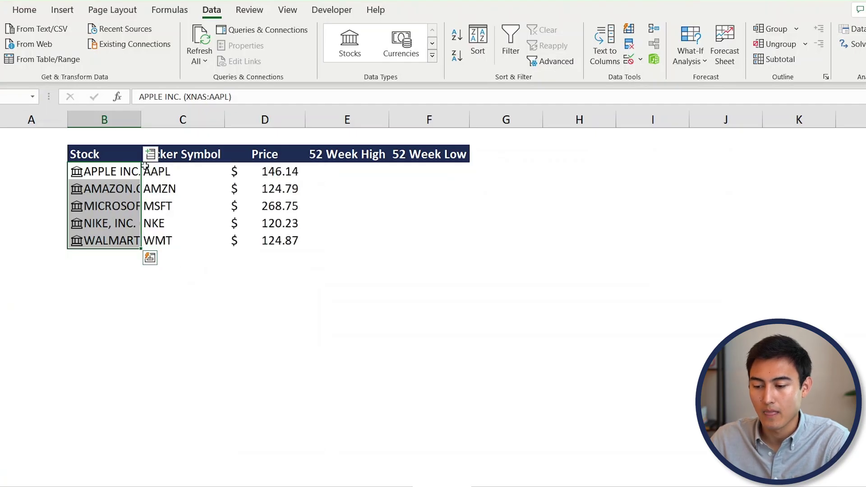
- Add 52 week high and low in columns E and F, autofit column B, and go to the names sheet
{"action": "left_click", "coordinate": [150, 154]}
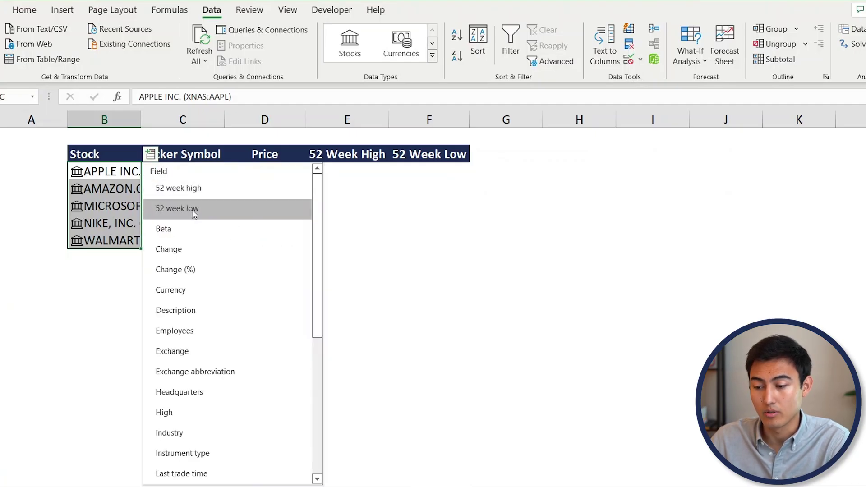
{"action": "left_click", "coordinate": [197, 192]}
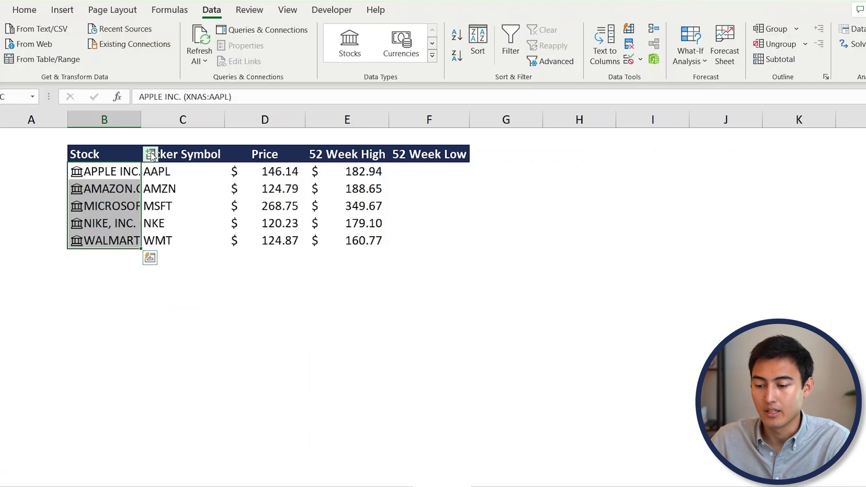
{"action": "left_click", "coordinate": [151, 155]}
{"action": "left_click", "coordinate": [200, 213]}
{"action": "left_click", "coordinate": [356, 172]}
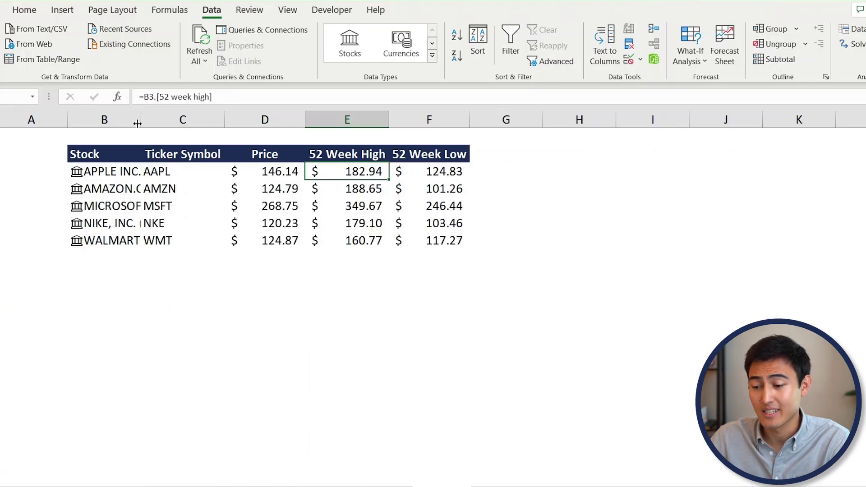
{"action": "double_click", "coordinate": [141, 120]}
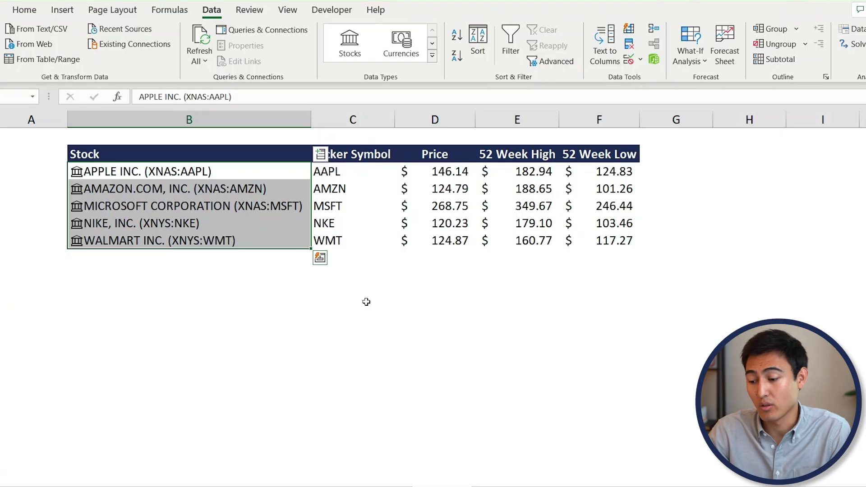
{"action": "key", "text": "ctrl+Page_Down"}
{"action": "left_click", "coordinate": [108, 171]}
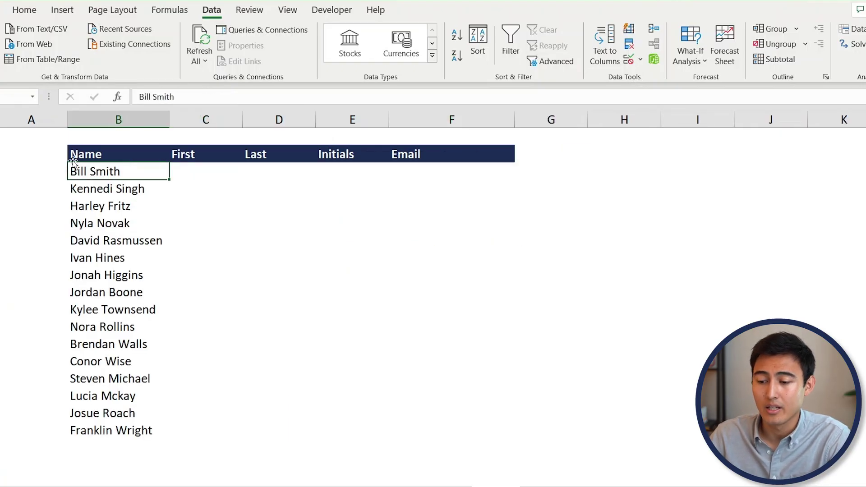
- Type the first person's first name, last name, initials and company e-mail into C3:F3 as an example
{"action": "key", "text": "Right"}
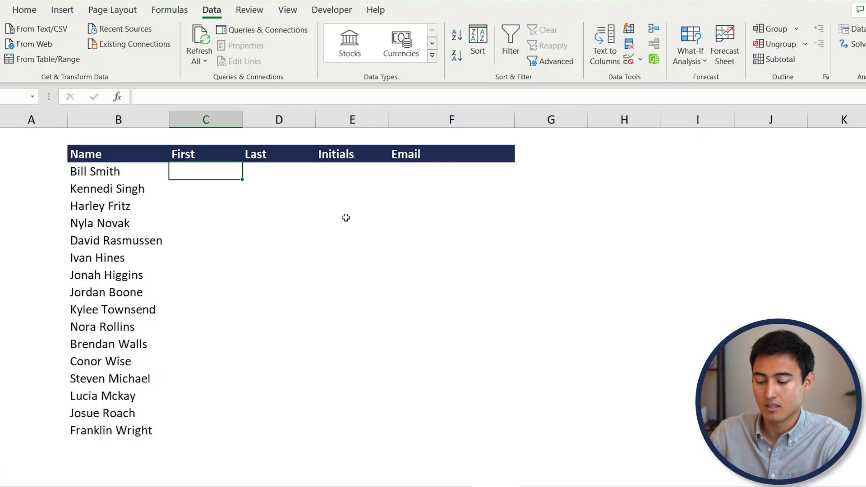
{"action": "type", "text": "Bill"}
{"action": "key", "text": "Tab"}
{"action": "type", "text": "Smith"}
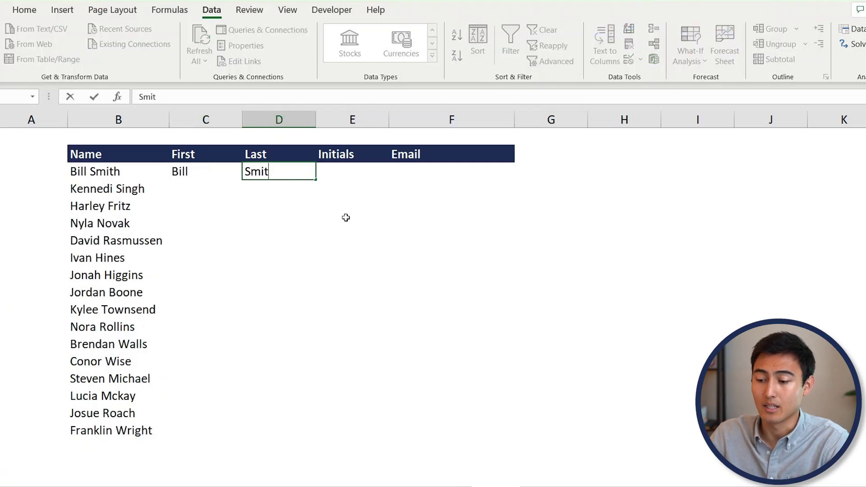
{"action": "key", "text": "Tab"}
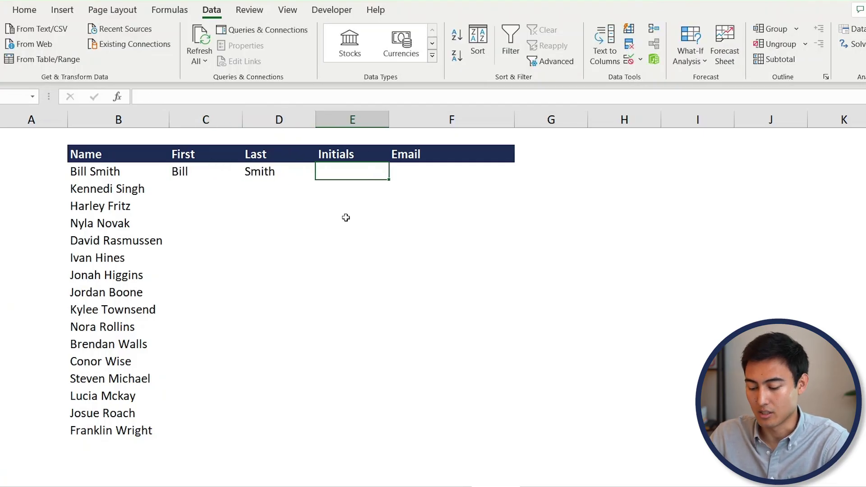
{"action": "type", "text": "BS"}
{"action": "key", "text": "Tab"}
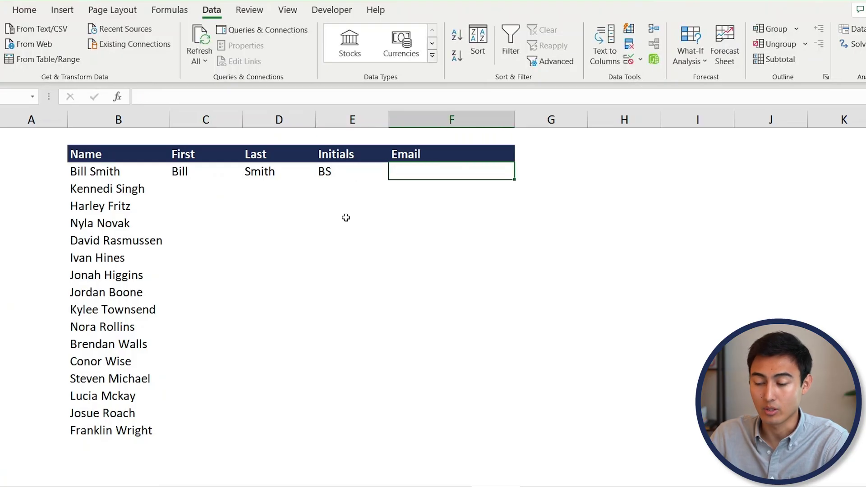
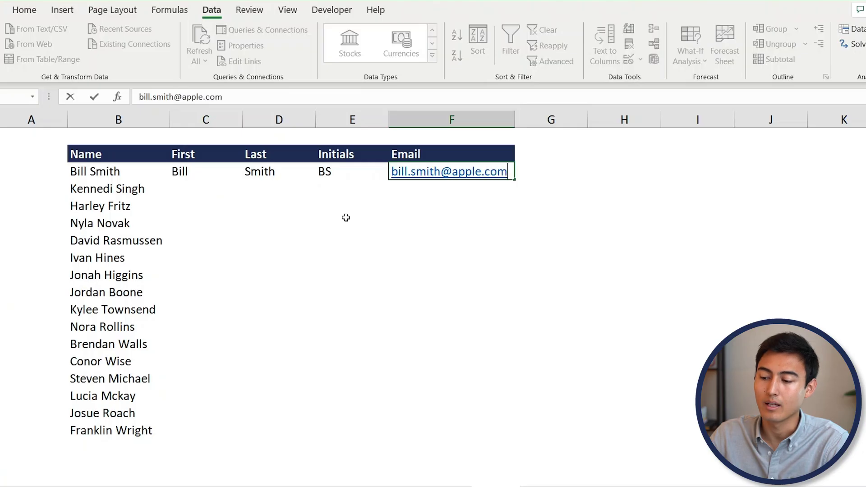
{"action": "key", "text": "Return"}
{"action": "key", "text": "Up"}
{"action": "left_click", "coordinate": [170, 189]}
- Flash Fill the First, Last, Initials and Email columns with Ctrl+E, then autofit column F
{"action": "key", "text": "Up"}
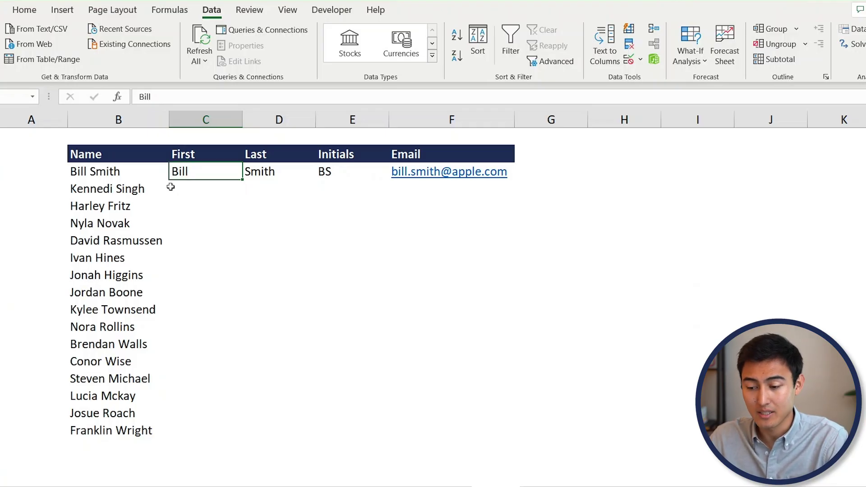
{"action": "key", "text": "ctrl+e"}
{"action": "key", "text": "Right"}
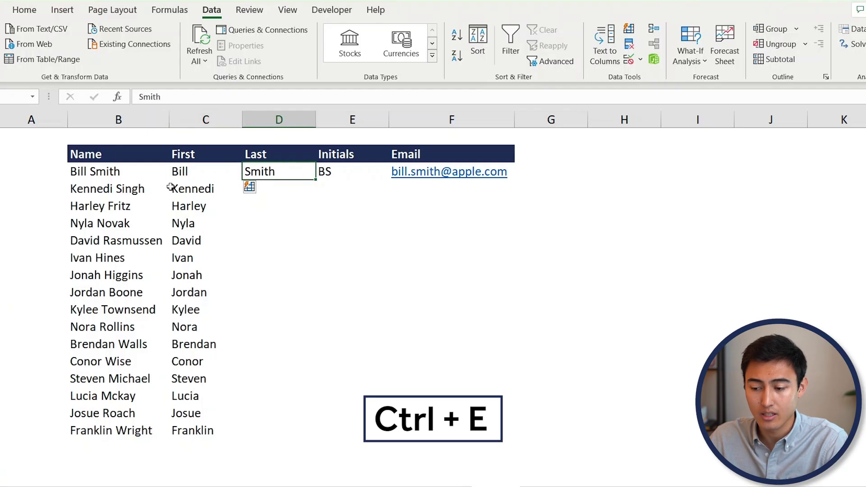
{"action": "key", "text": "ctrl+e"}
{"action": "key", "text": "Right"}
{"action": "key", "text": "ctrl+e"}
{"action": "key", "text": "Right"}
{"action": "key", "text": "ctrl+e"}
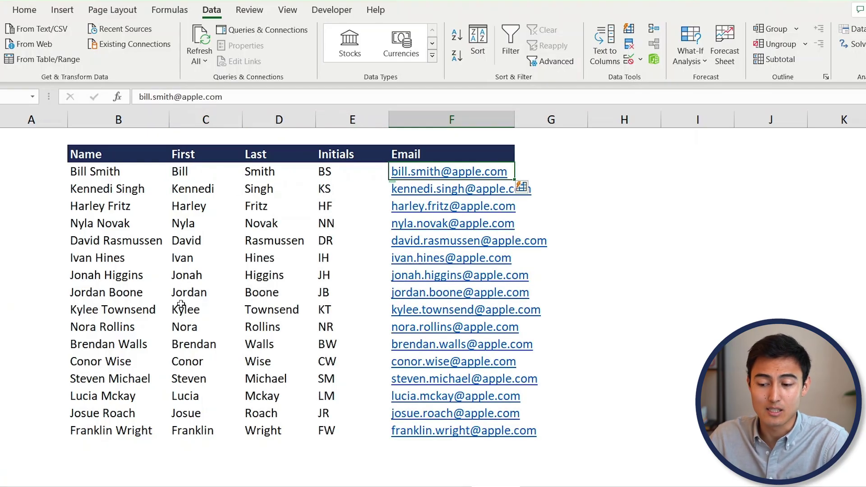
{"action": "left_click", "coordinate": [185, 278]}
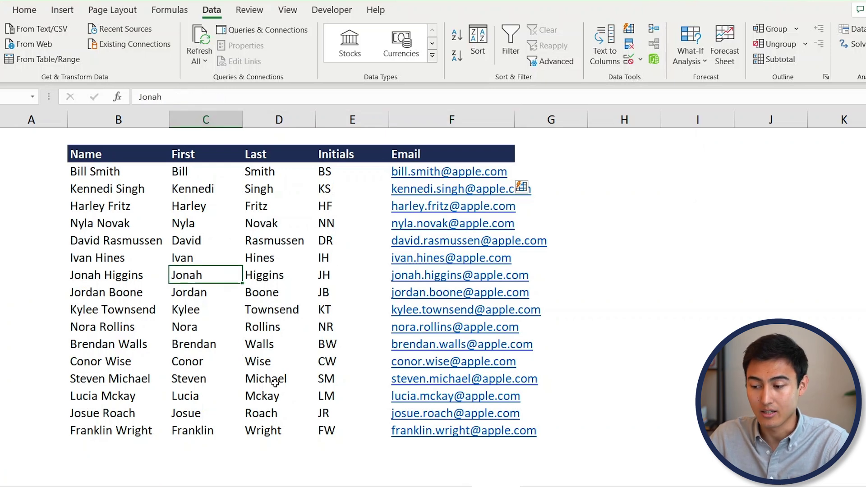
{"action": "double_click", "coordinate": [514, 111]}
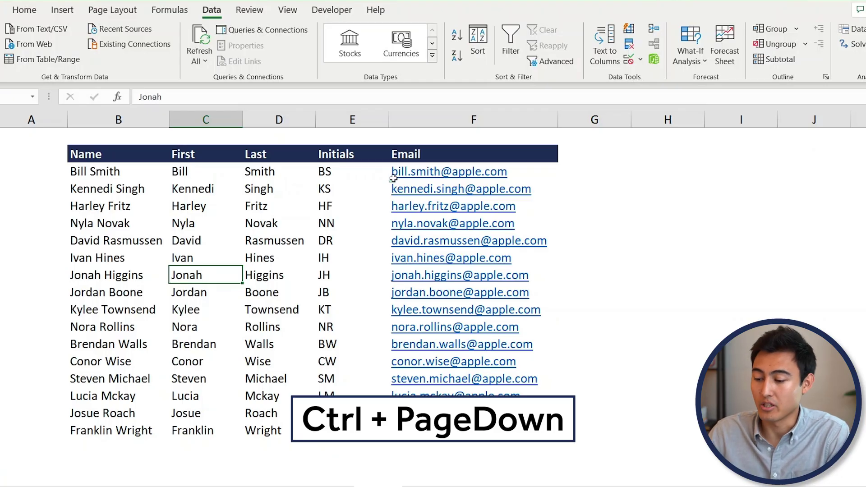
- On the Raw Data sheet, inspect the underscore-joined entries and select B3:B12
{"action": "key", "text": "ctrl+Page_Down"}
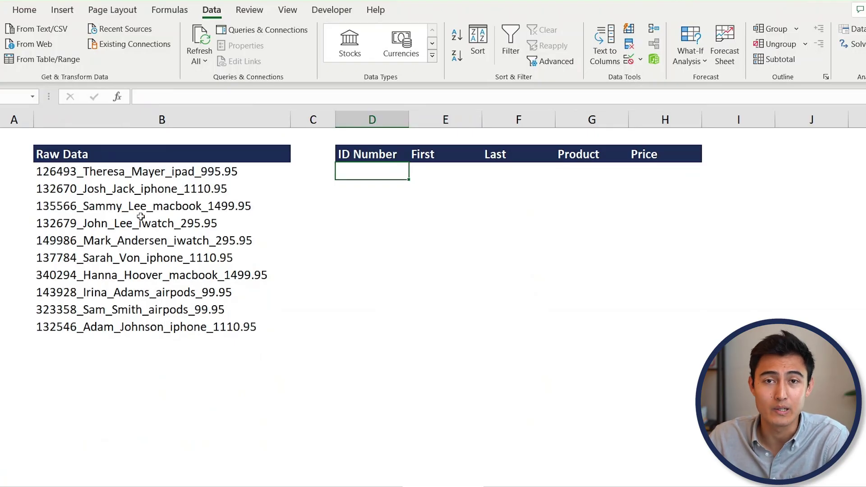
{"action": "left_click", "coordinate": [136, 177]}
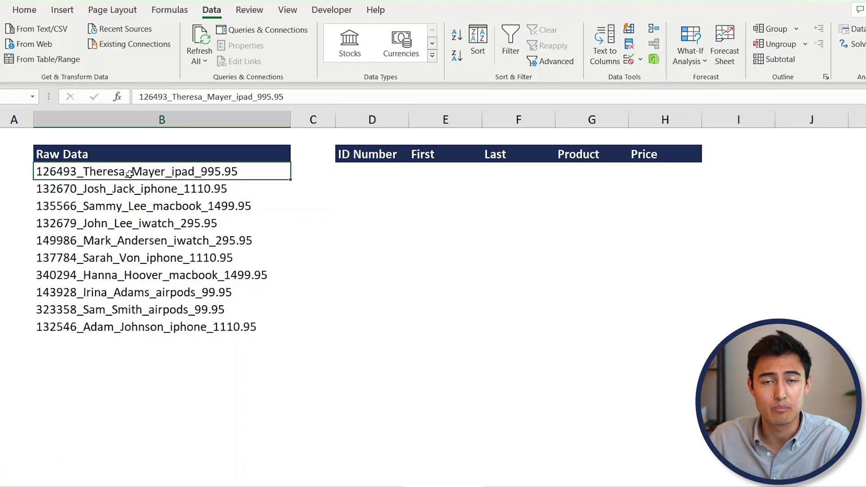
{"action": "left_click", "coordinate": [401, 171]}
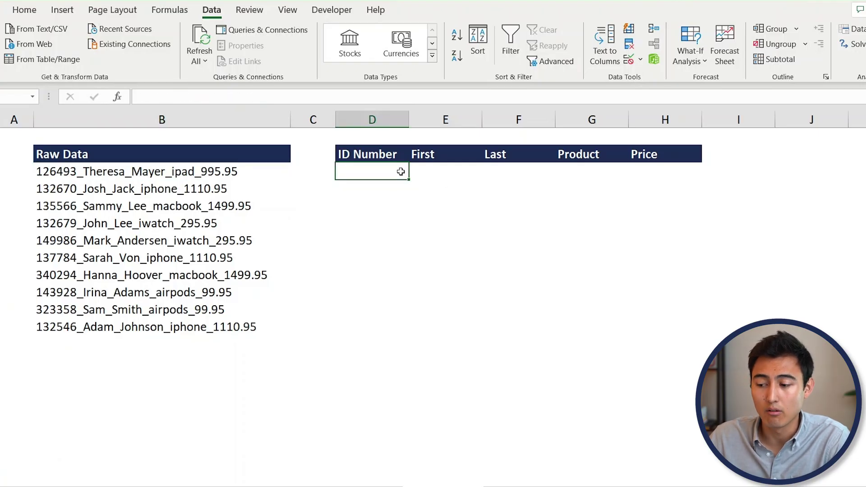
{"action": "left_click", "coordinate": [440, 173]}
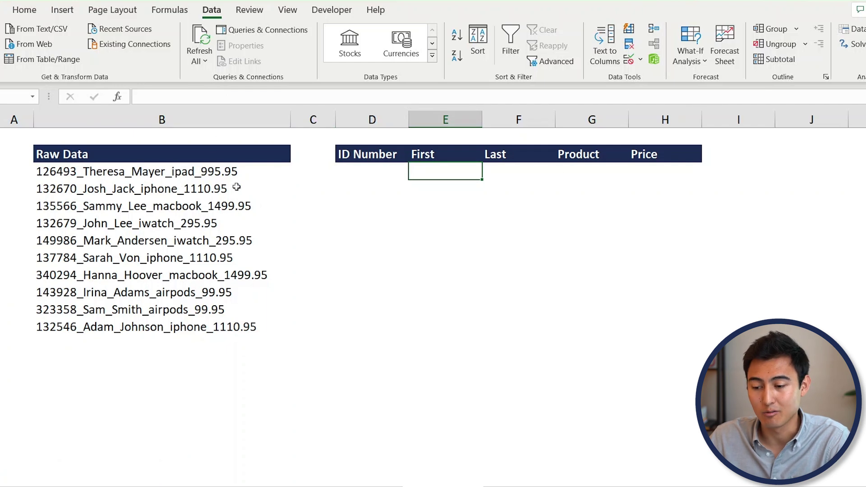
{"action": "left_click", "coordinate": [119, 175]}
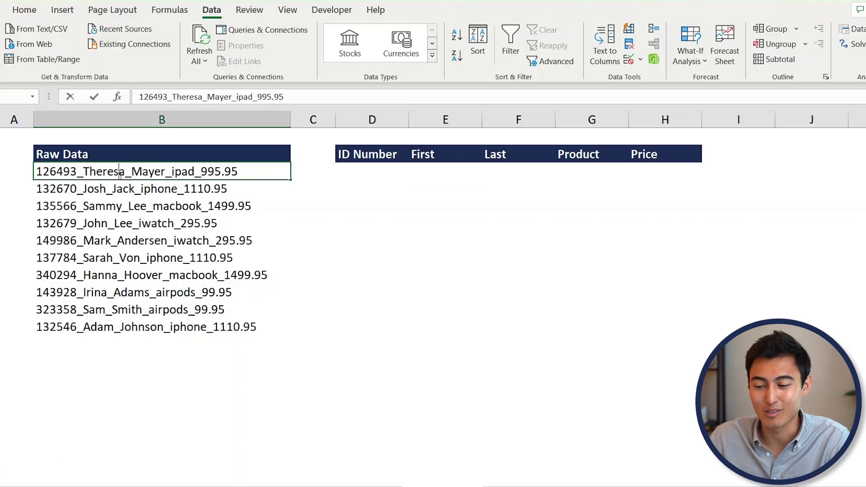
{"action": "double_click", "coordinate": [101, 171]}
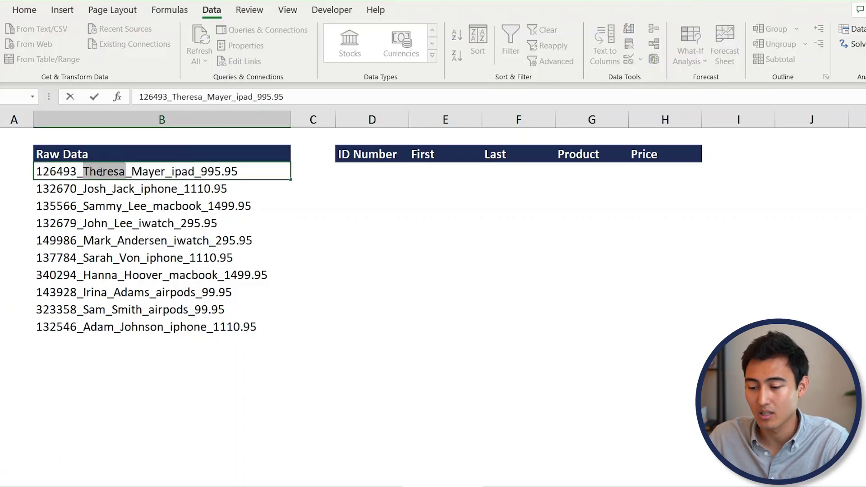
{"action": "key", "text": "Escape"}
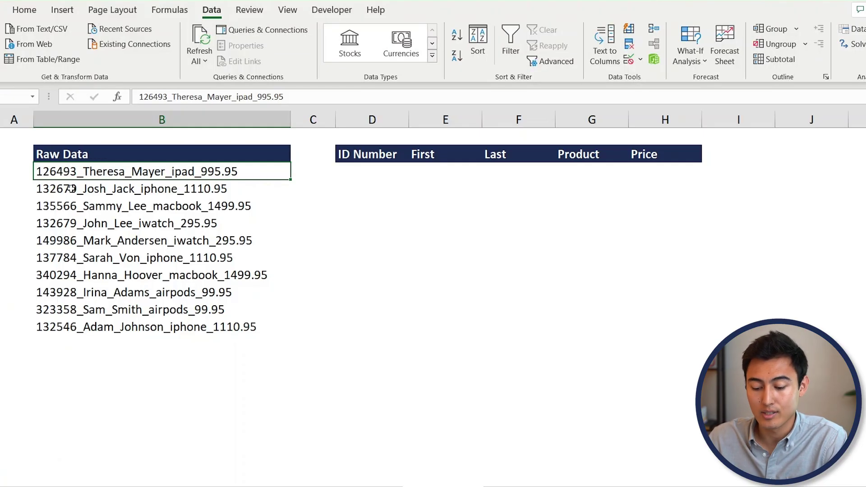
{"action": "key", "text": "ctrl+shift+Down"}
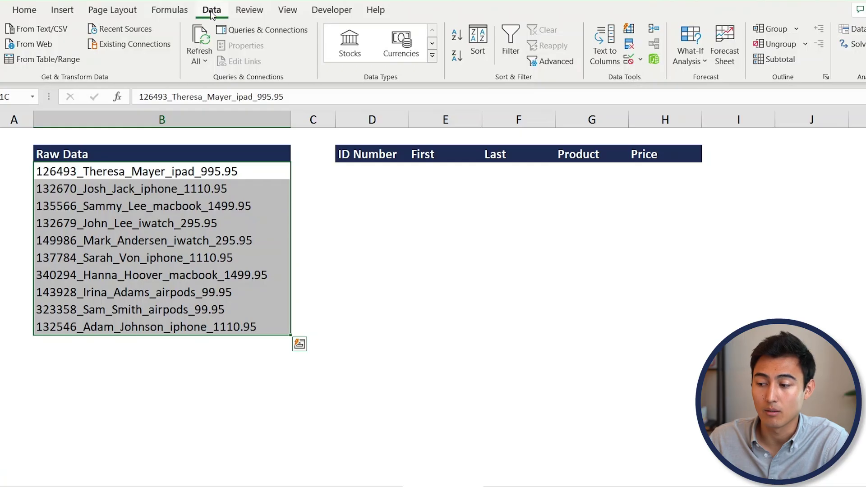
- Start Text to Columns as Delimited with underscore (_) as the Other separator
{"action": "left_click", "coordinate": [610, 41]}
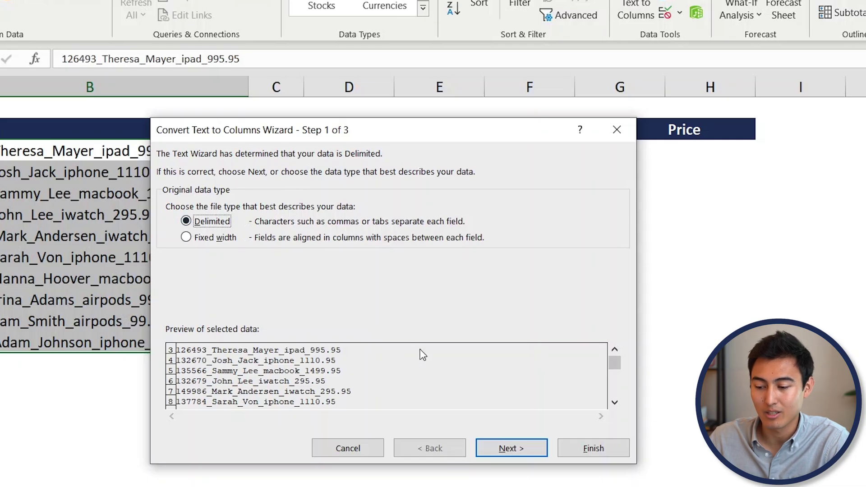
{"action": "left_click", "coordinate": [510, 449]}
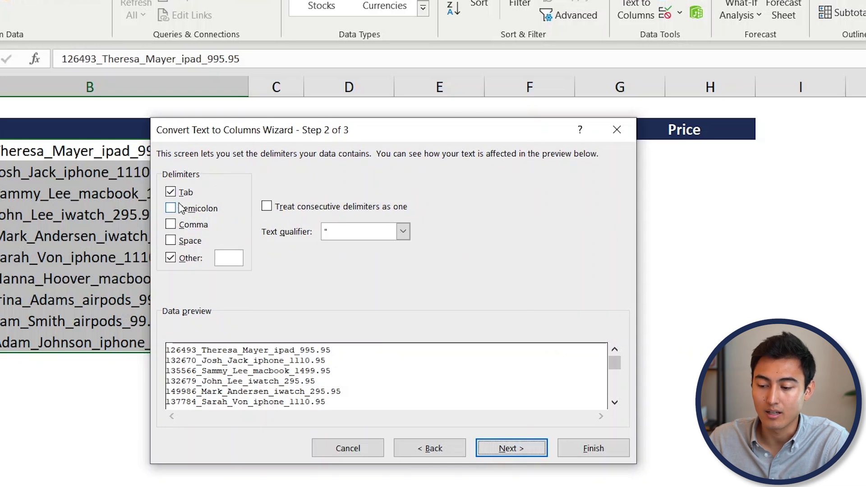
{"action": "left_click", "coordinate": [232, 262]}
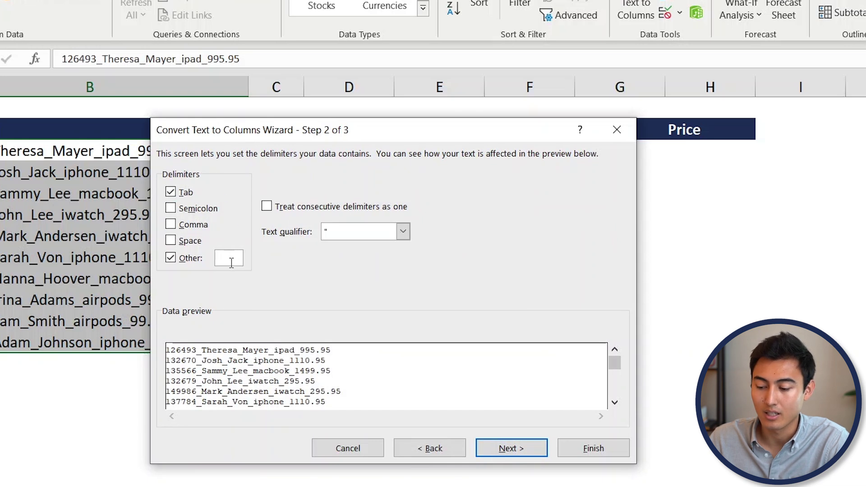
{"action": "type", "text": "_"}
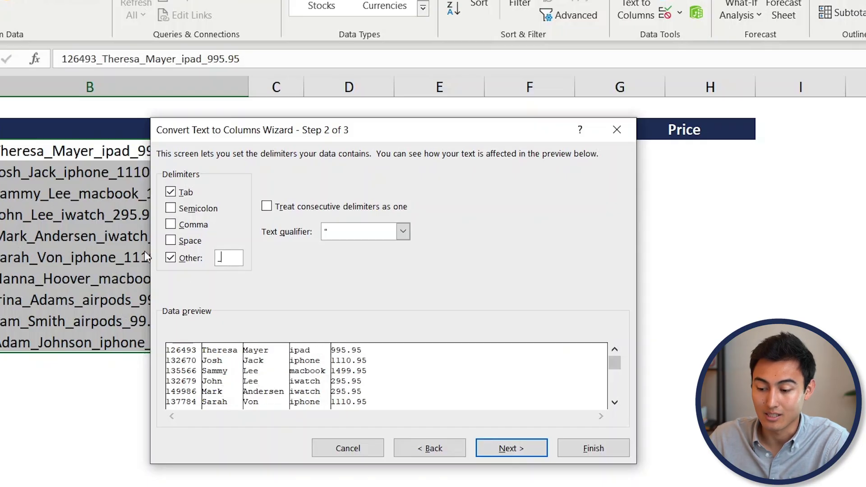
{"action": "key", "text": "BackSpace"}
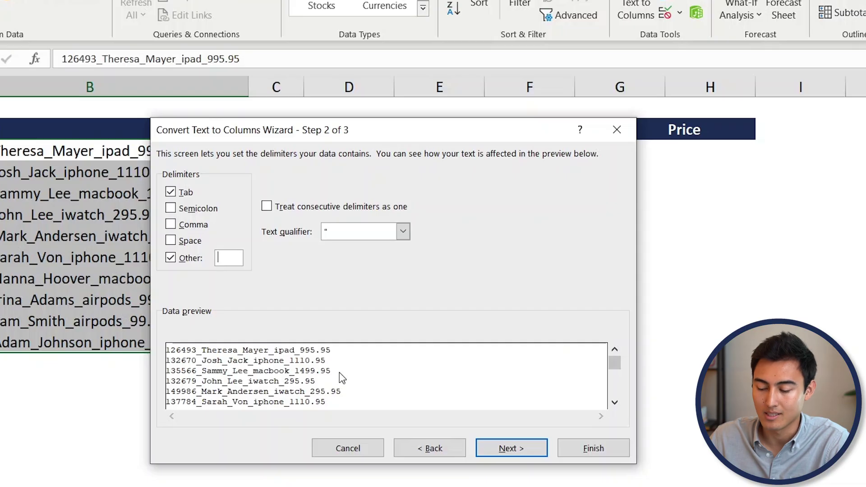
{"action": "type", "text": "_"}
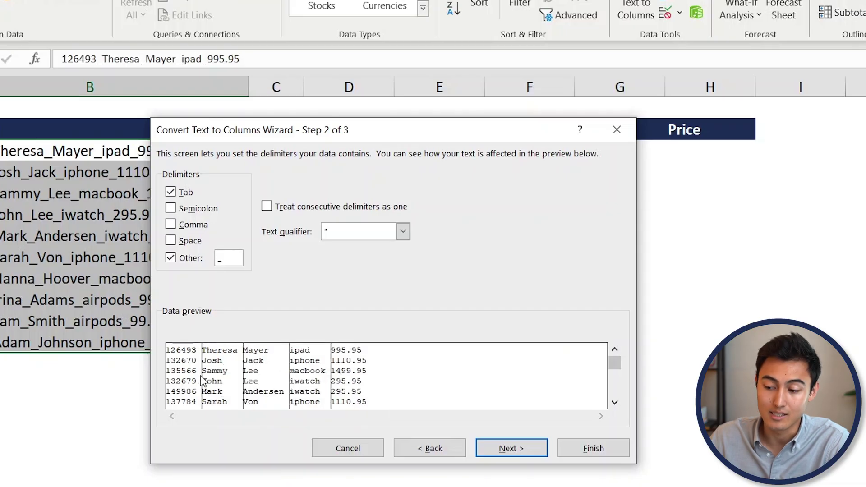
- Set the destination to $D$3 and finish splitting into columns D–H
{"action": "left_click", "coordinate": [518, 448]}
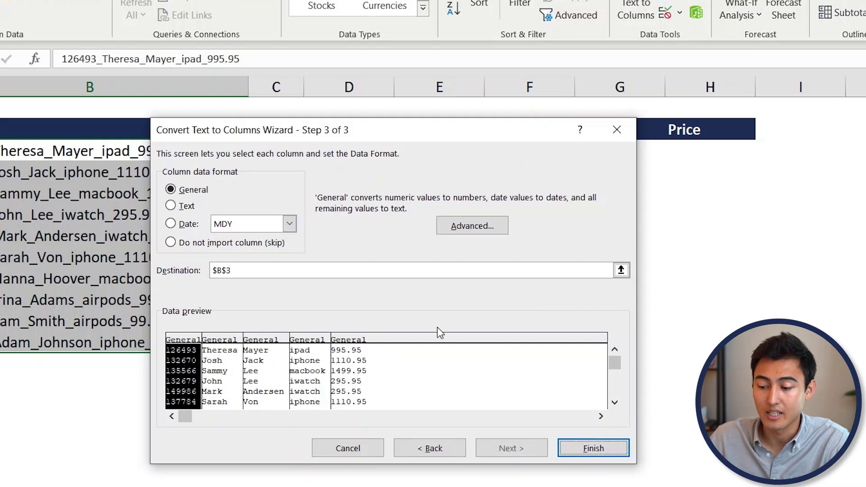
{"action": "left_click", "coordinate": [621, 270]}
{"action": "left_click_drag", "start_coordinate": [339, 131], "coordinate": [341, 308]}
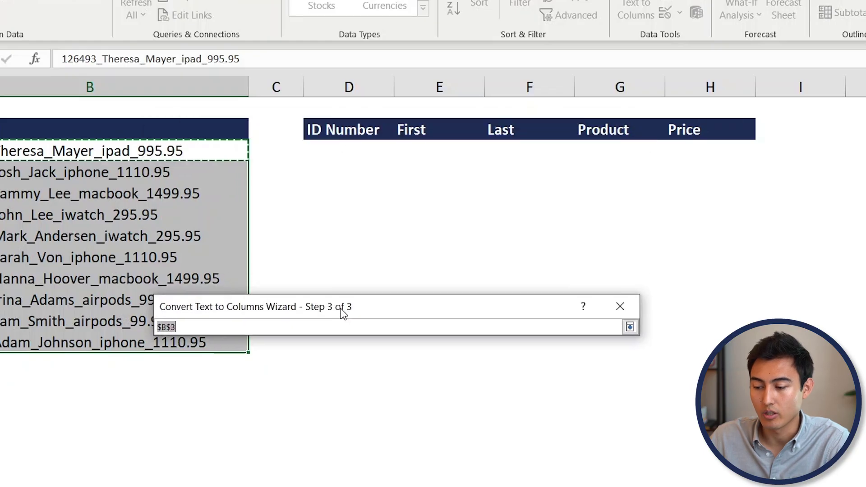
{"action": "left_click", "coordinate": [334, 150]}
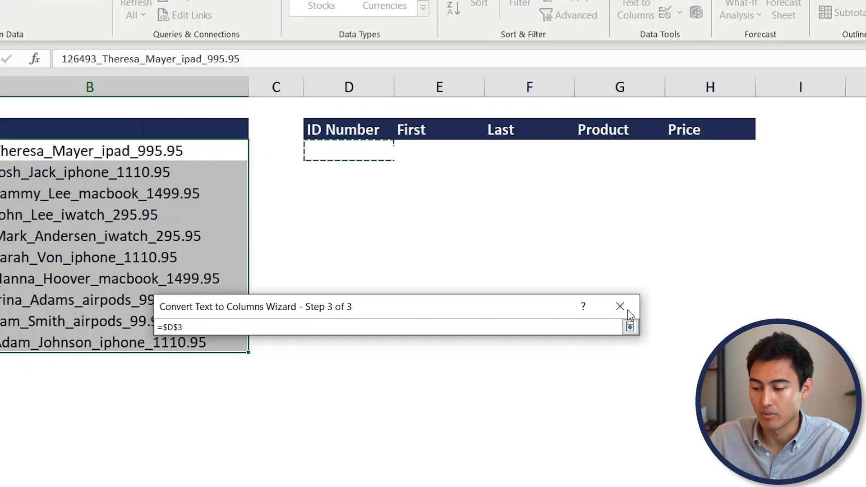
{"action": "left_click", "coordinate": [630, 327]}
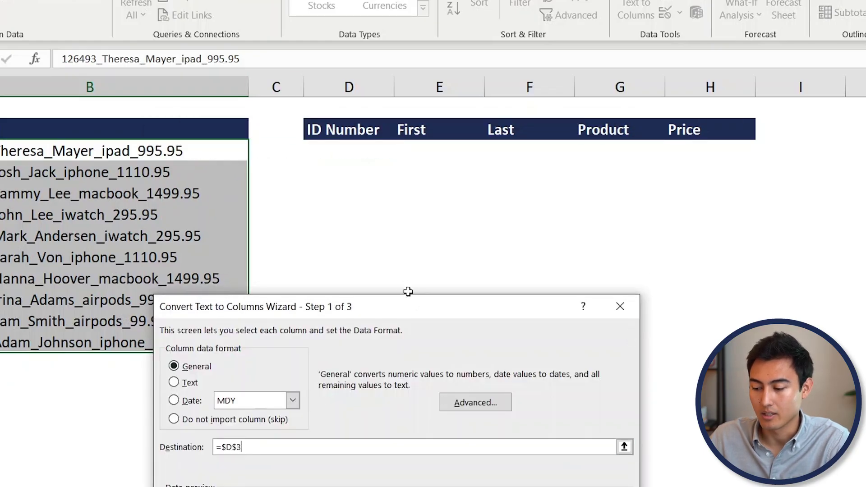
{"action": "left_click_drag", "start_coordinate": [413, 312], "coordinate": [418, 153]}
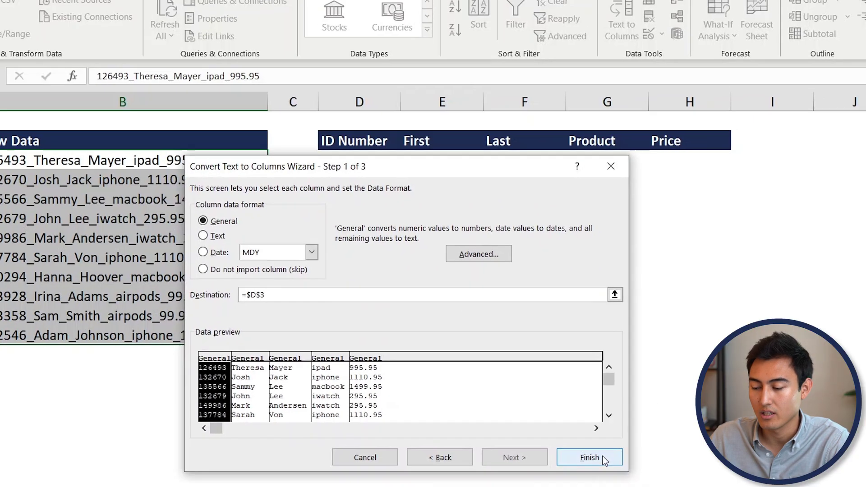
{"action": "left_click", "coordinate": [604, 460]}
{"action": "left_click", "coordinate": [665, 189]}
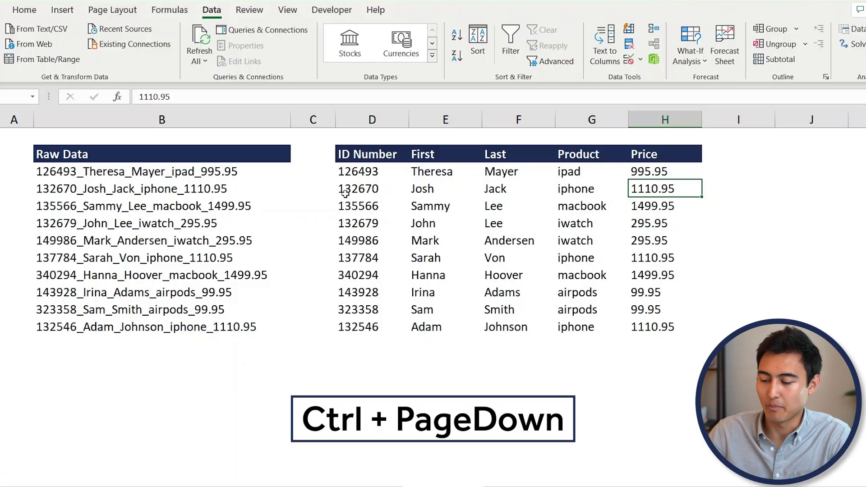
- Move to the Week 21 Regional Sales worksheet with Ctrl+PageDown
{"action": "key", "text": "ctrl+Page_Down"}
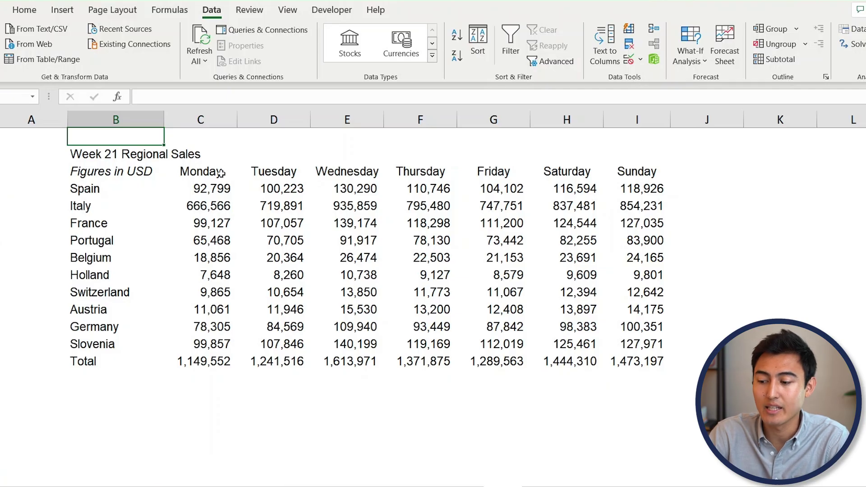
- Highlight the title, weekday header and Total rows of the Week 21 sales table
{"action": "left_click", "coordinate": [121, 156]}
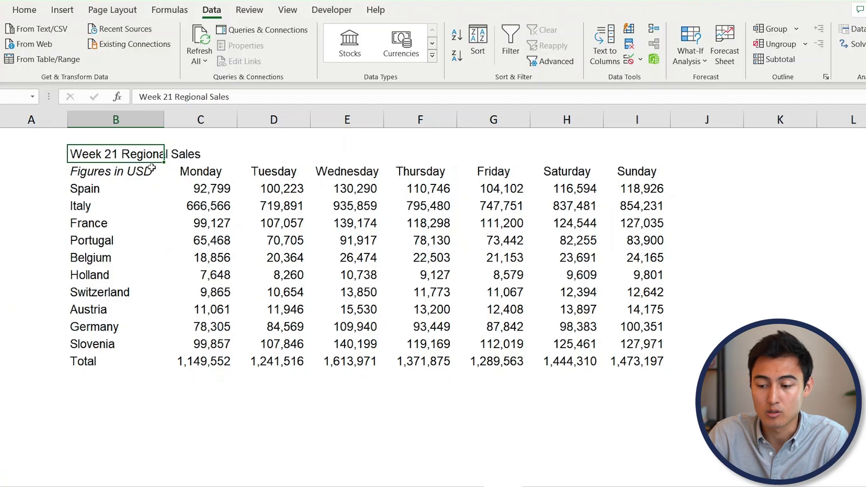
{"action": "left_click_drag", "start_coordinate": [146, 156], "coordinate": [595, 176]}
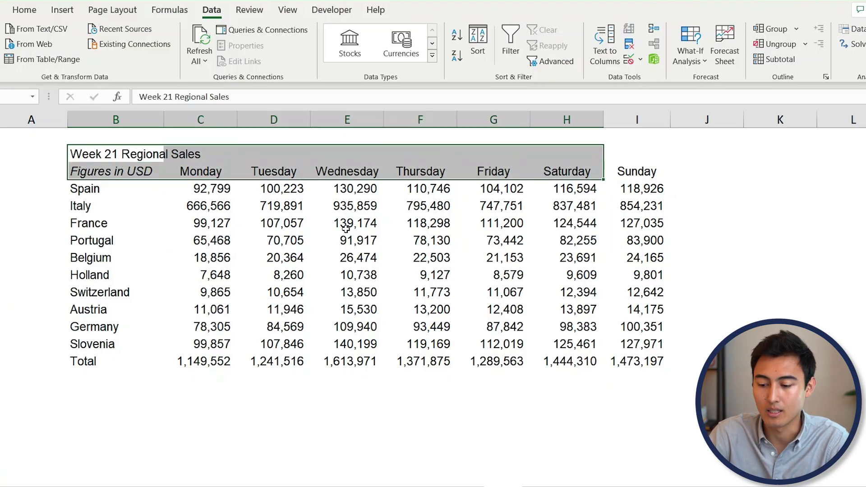
{"action": "left_click_drag", "start_coordinate": [106, 364], "coordinate": [629, 355]}
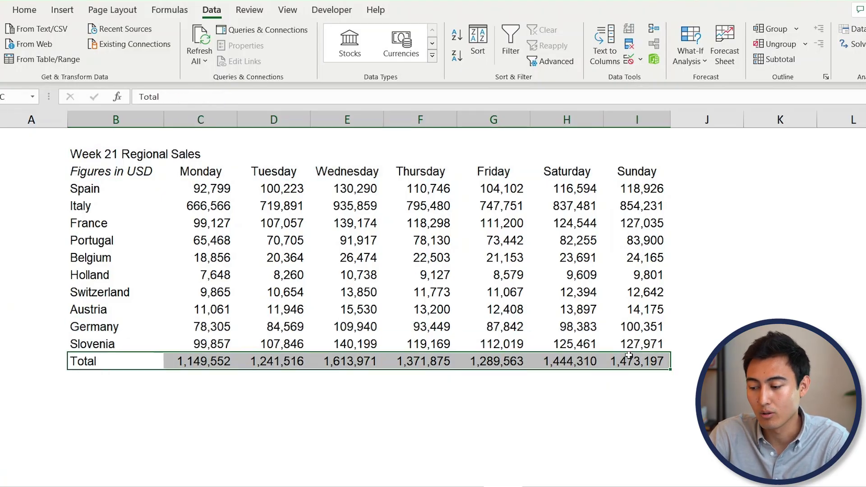
{"action": "left_click", "coordinate": [98, 403]}
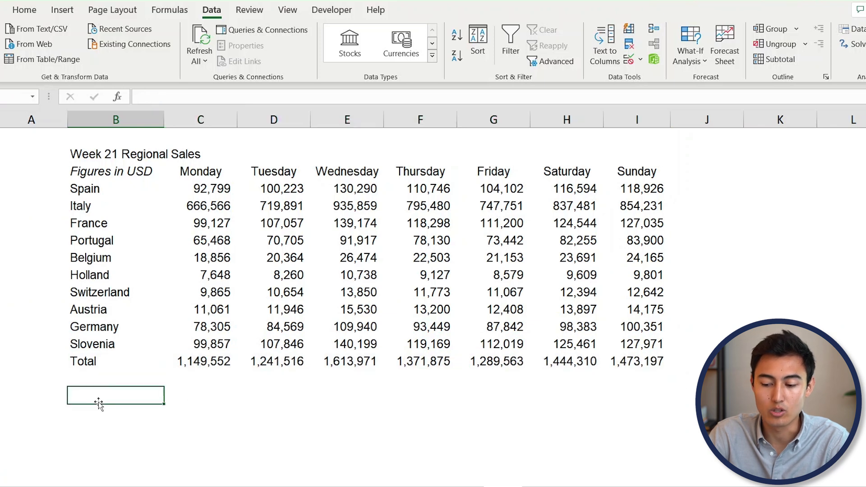
{"action": "left_click", "coordinate": [92, 418]}
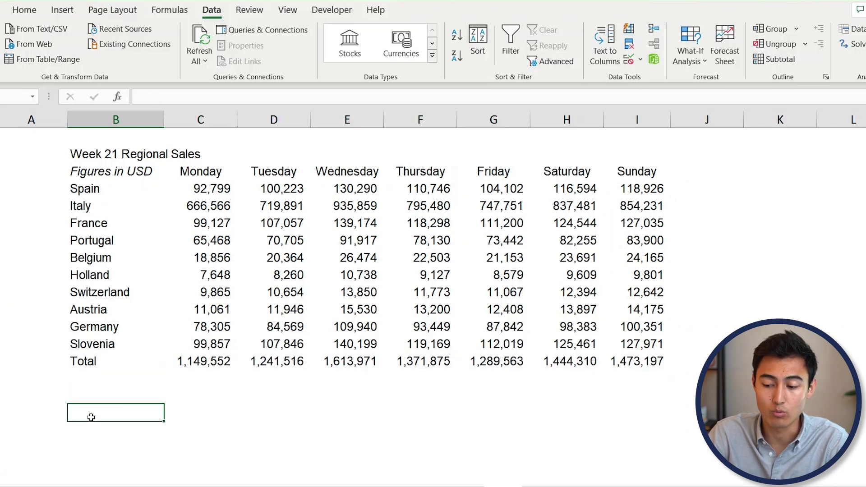
{"action": "left_click", "coordinate": [194, 392]}
{"action": "left_click", "coordinate": [192, 426]}
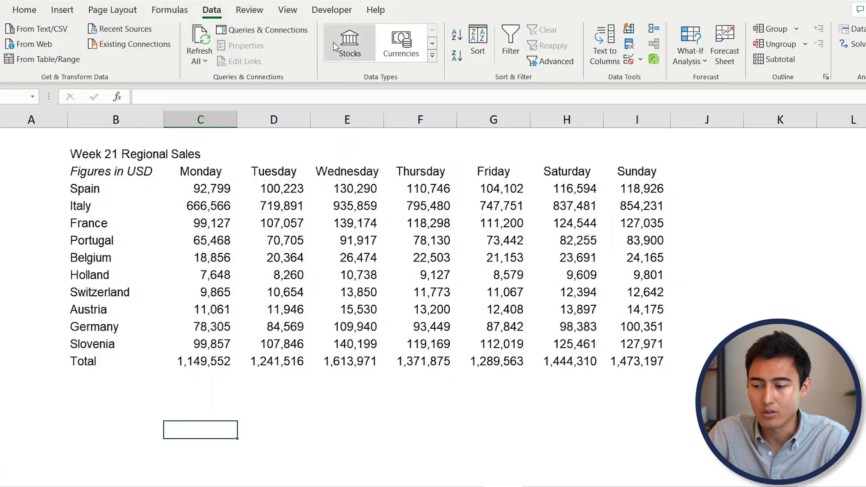
- Confirm Developer is enabled under Customize the Ribbon and display the Developer tab
{"action": "left_click", "coordinate": [334, 11]}
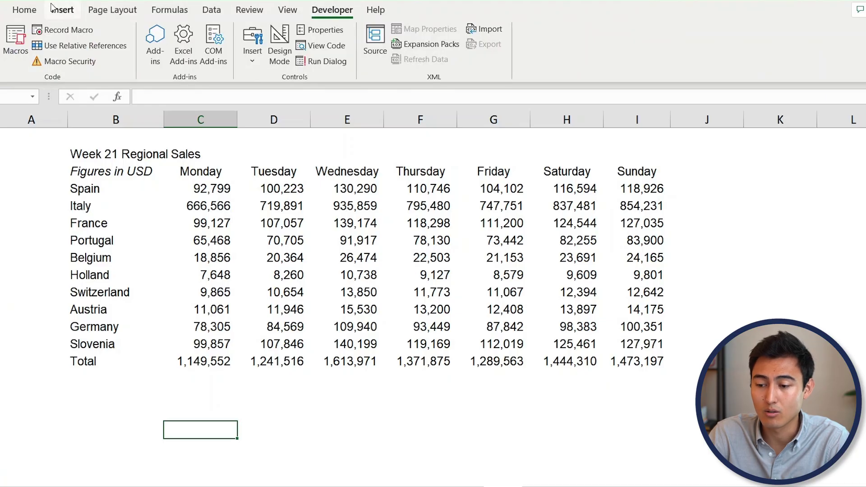
{"action": "left_click", "coordinate": [34, 12]}
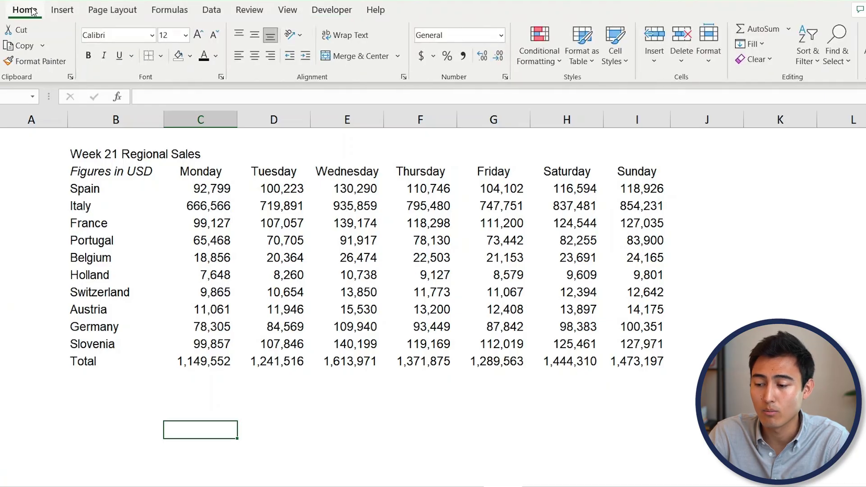
{"action": "right_click", "coordinate": [373, 78]}
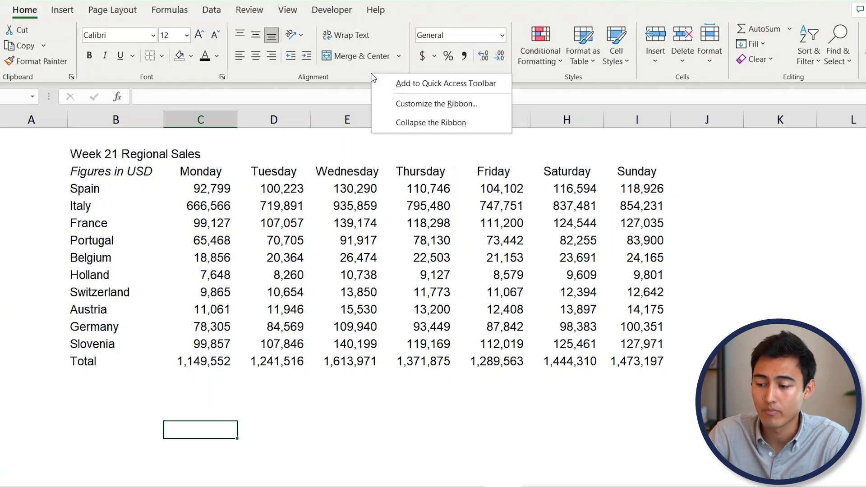
{"action": "left_click", "coordinate": [436, 110]}
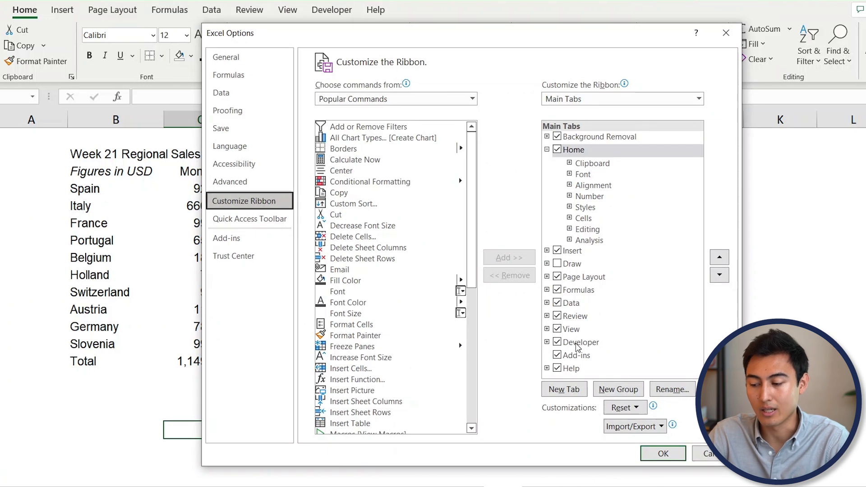
{"action": "key", "text": "Return"}
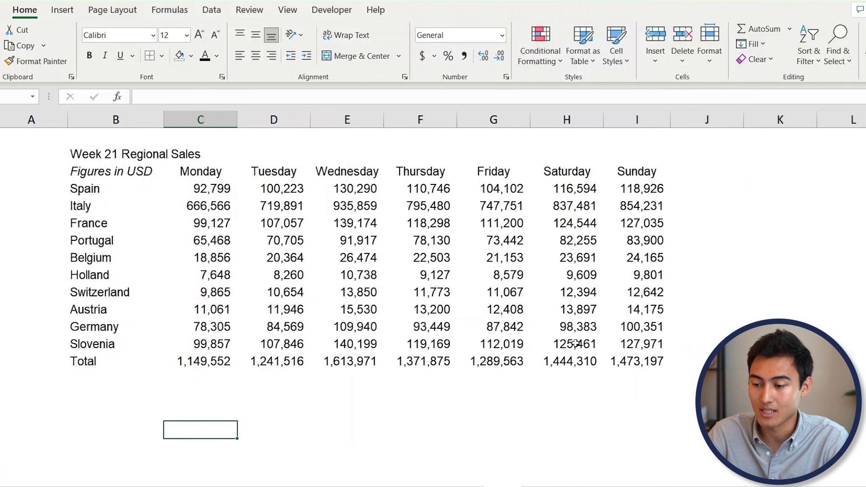
{"action": "left_click", "coordinate": [350, 12]}
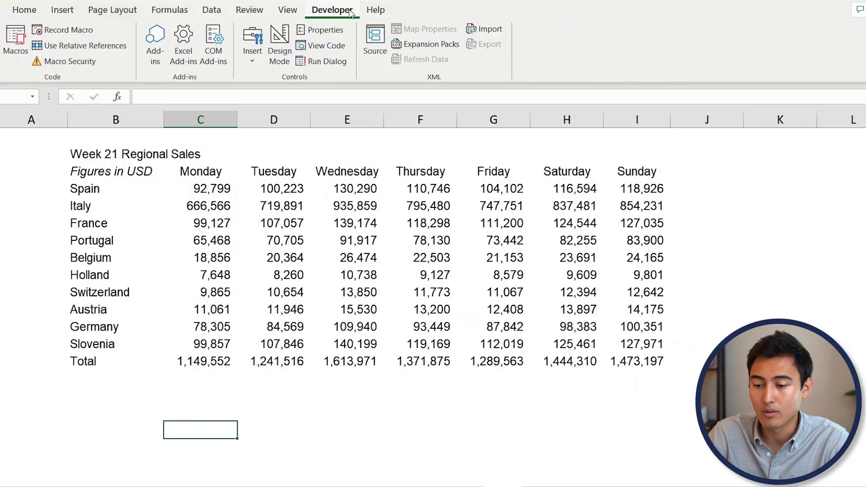
- Record a new macro named 'sales' in This Workbook, starting from title cell B2
{"action": "left_click", "coordinate": [59, 31]}
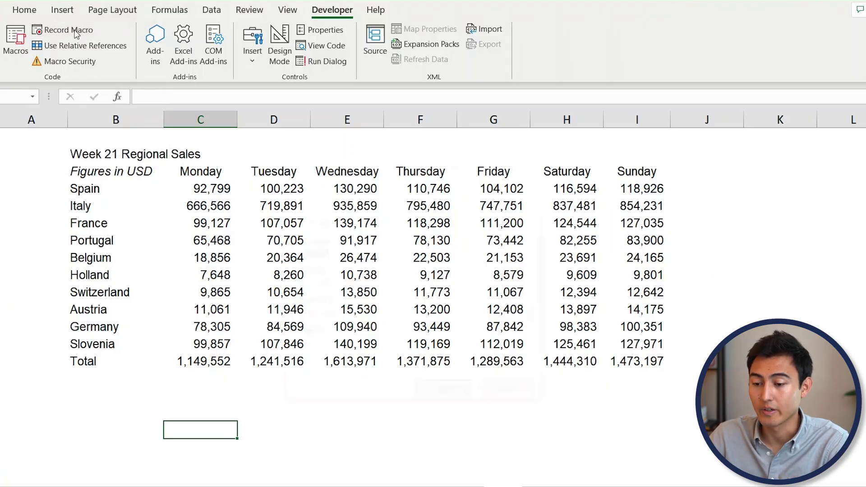
{"action": "type", "text": "sales"}
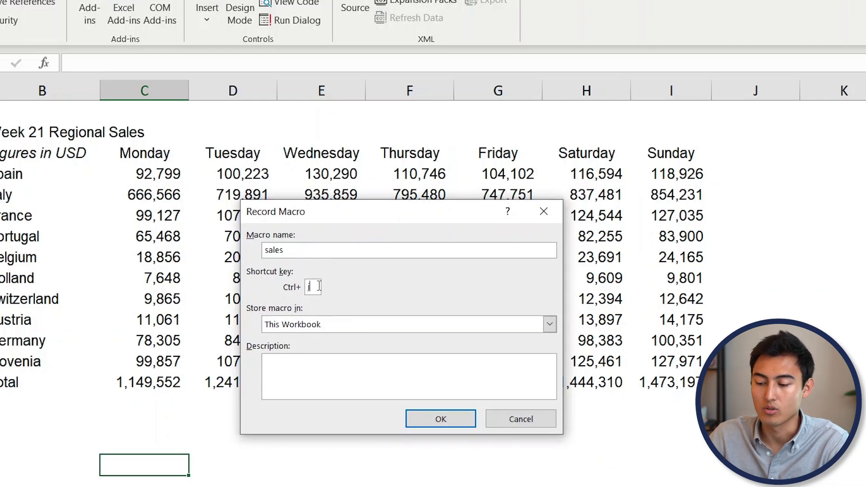
{"action": "left_click", "coordinate": [441, 416]}
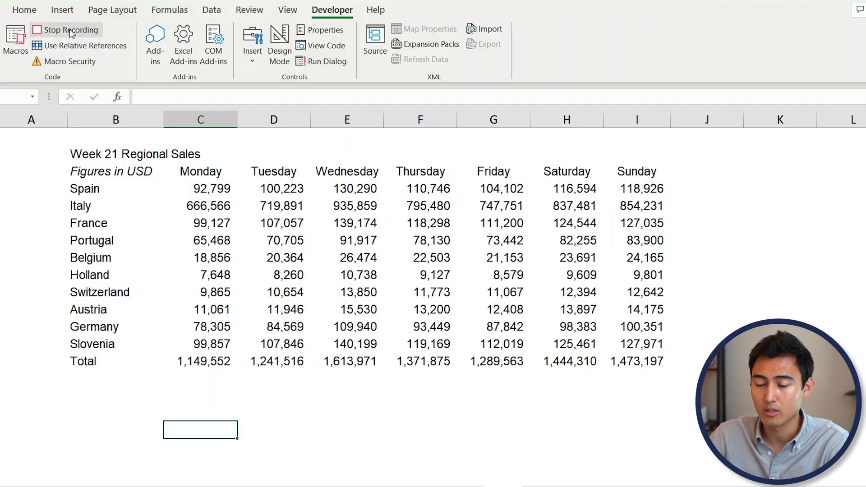
{"action": "left_click", "coordinate": [95, 154]}
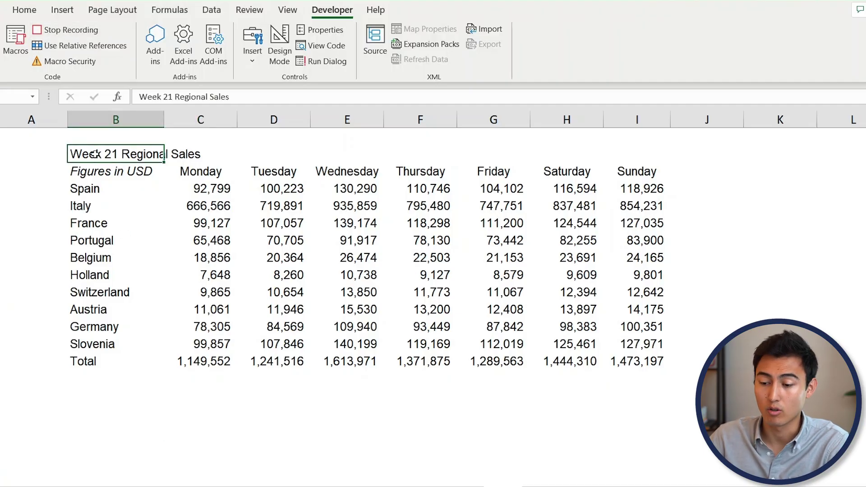
- Give the title and header rows B2:I3 a navy fill with bold white text
{"action": "key", "text": "shift+Down"}
{"action": "key", "text": "shift+Right"}
{"action": "key", "text": "shift+Right"}
{"action": "key", "text": "shift+Right"}
{"action": "key", "text": "shift+Right"}
{"action": "key", "text": "shift+Right"}
{"action": "key", "text": "shift+Right"}
{"action": "key", "text": "shift+Right"}
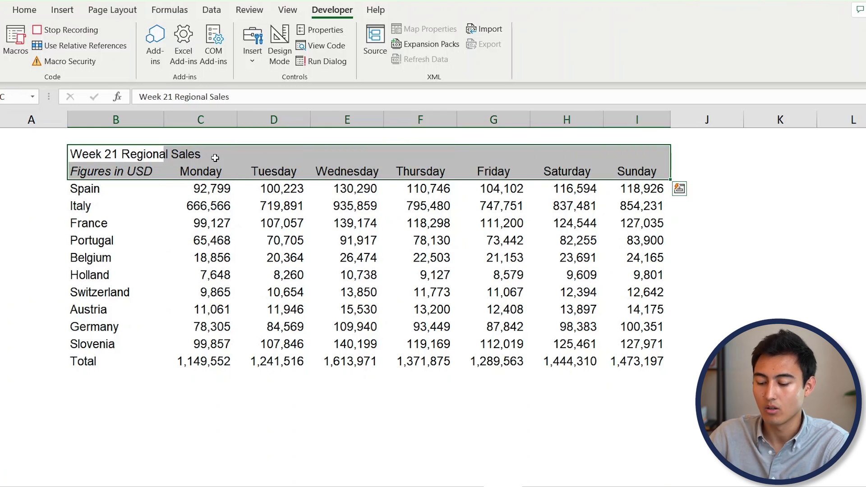
{"action": "key", "text": "alt"}
{"action": "key", "text": "h"}
{"action": "key", "text": "h"}
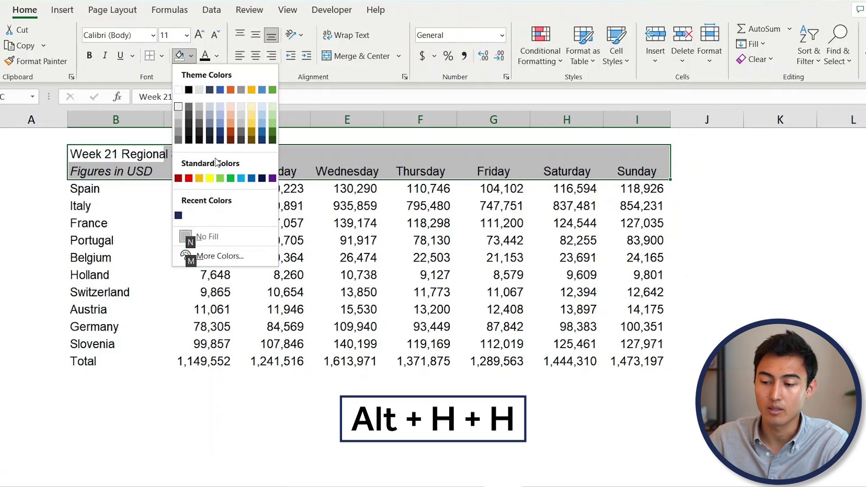
{"action": "key", "text": "Down"}
{"action": "key", "text": "Down"}
{"action": "key", "text": "Down"}
{"action": "key", "text": "Down"}
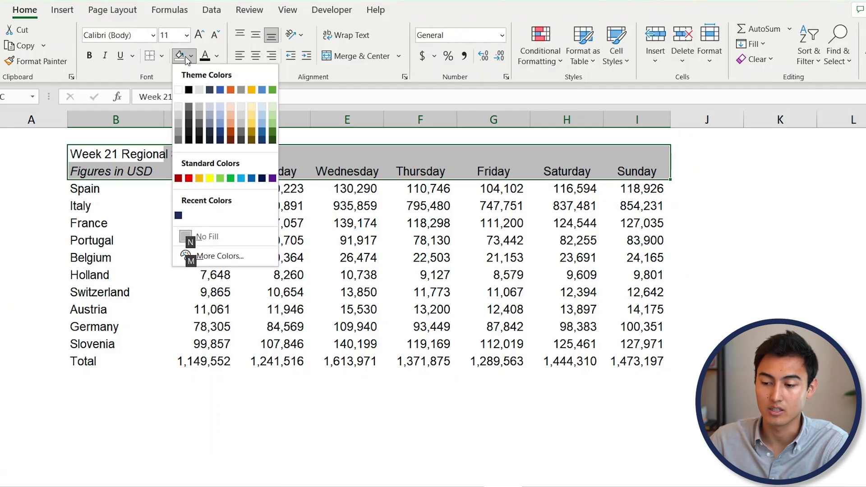
{"action": "key", "text": "Down"}
{"action": "key", "text": "Down"}
{"action": "key", "text": "Down"}
{"action": "key", "text": "Down"}
{"action": "key", "text": "Down"}
{"action": "key", "text": "Down"}
{"action": "key", "text": "Up"}
{"action": "key", "text": "Return"}
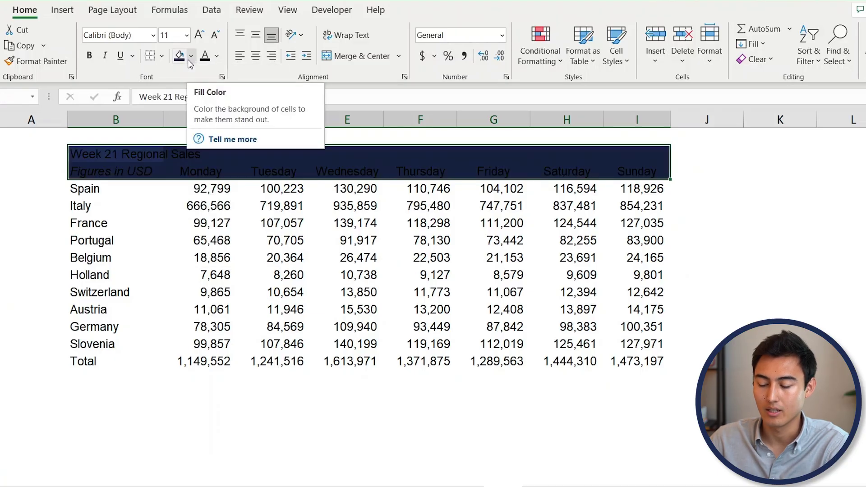
{"action": "key", "text": "alt"}
{"action": "key", "text": "h"}
{"action": "key", "text": "f"}
{"action": "key", "text": "c"}
{"action": "key", "text": "Down"}
{"action": "key", "text": "Down"}
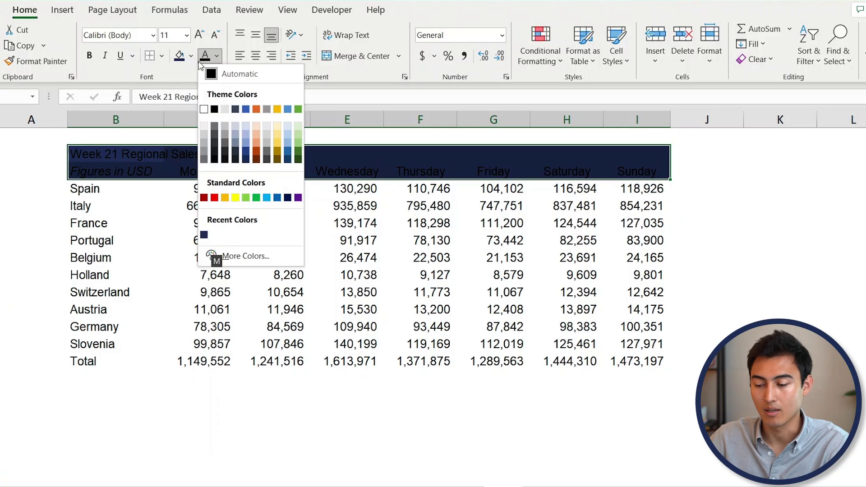
{"action": "left_click", "coordinate": [203, 110]}
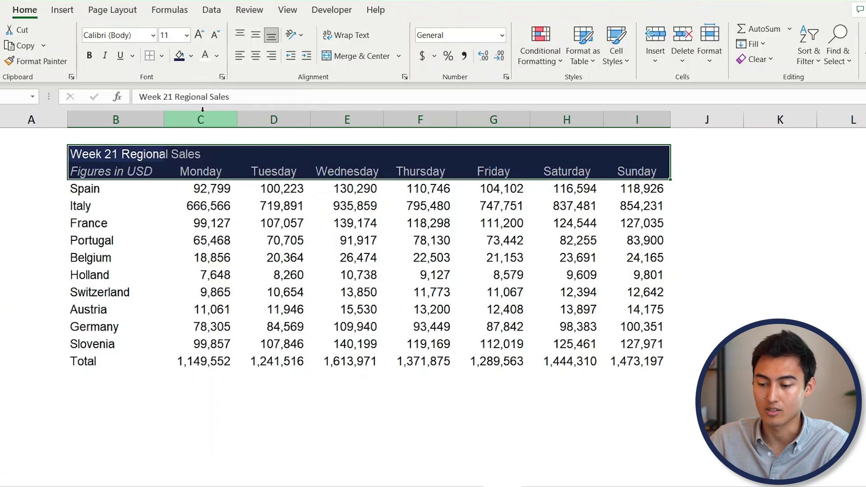
{"action": "key", "text": "ctrl+b"}
- Make the Total row bold and add a border line above it
{"action": "key", "text": "Down"}
{"action": "key", "text": "Down"}
{"action": "key", "text": "Down"}
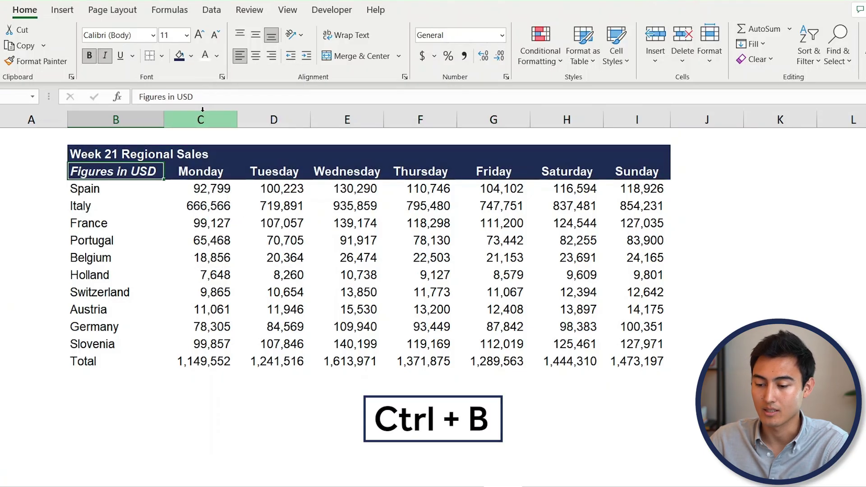
{"action": "key", "text": "Down"}
{"action": "key", "text": "Down"}
{"action": "key", "text": "Down"}
{"action": "key", "text": "Down"}
{"action": "key", "text": "Down"}
{"action": "key", "text": "Down"}
{"action": "key", "text": "Down"}
{"action": "key", "text": "Down"}
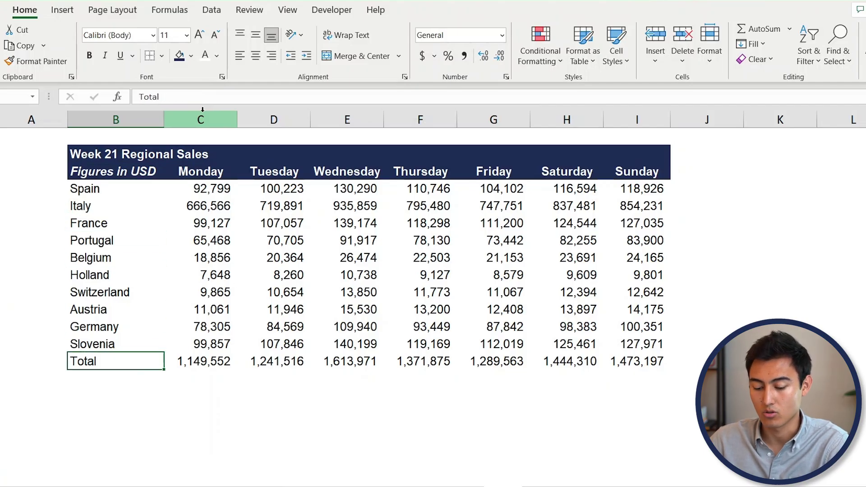
{"action": "key", "text": "ctrl+shift+Right"}
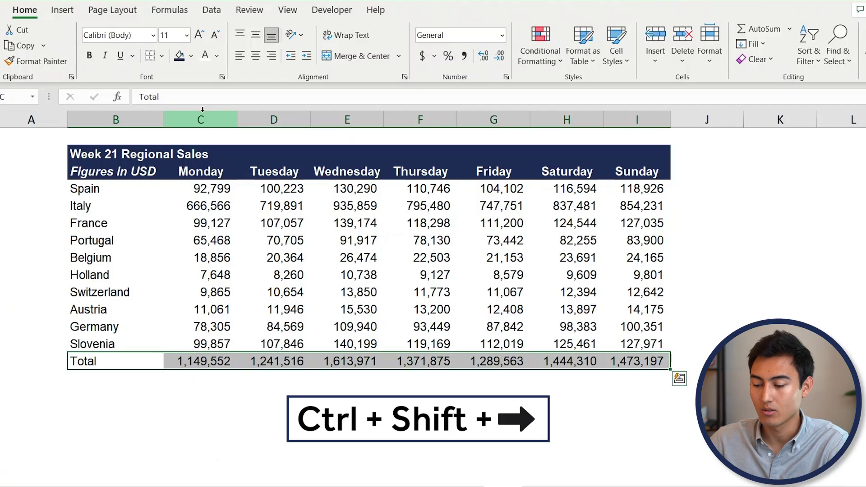
{"action": "key", "text": "ctrl+b"}
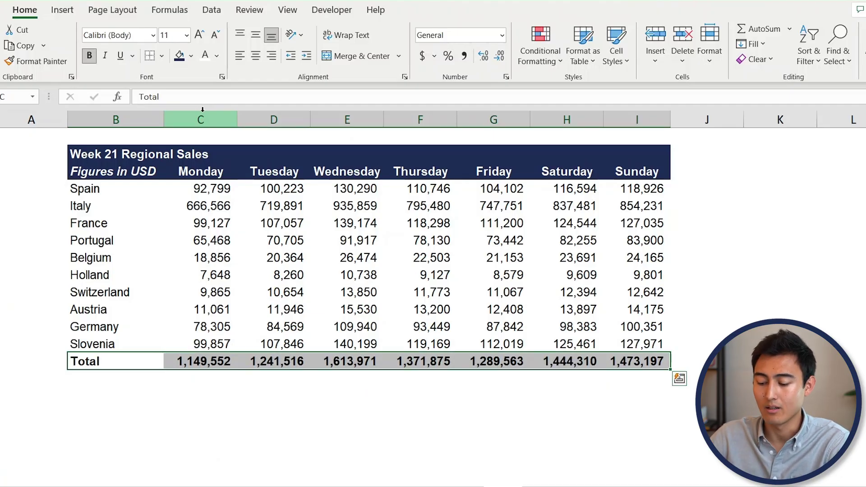
{"action": "key", "text": "alt"}
{"action": "key", "text": "h"}
{"action": "key", "text": "b"}
{"action": "key", "text": "c"}
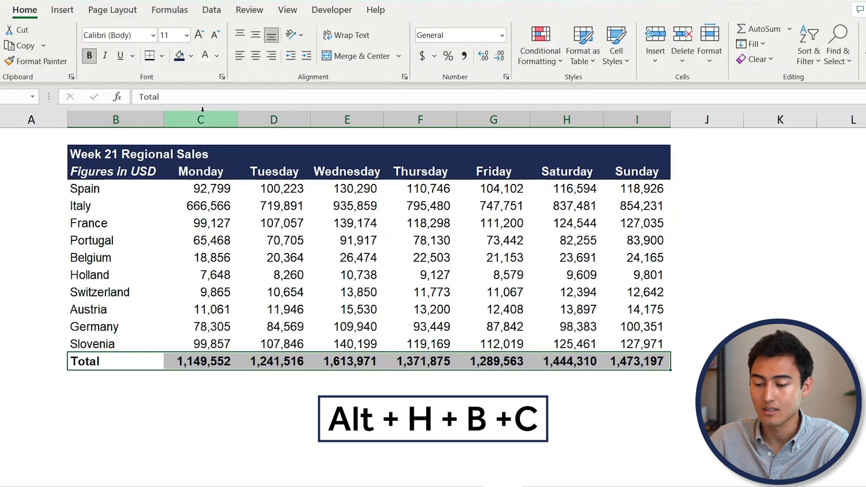
{"action": "key", "text": "Down"}
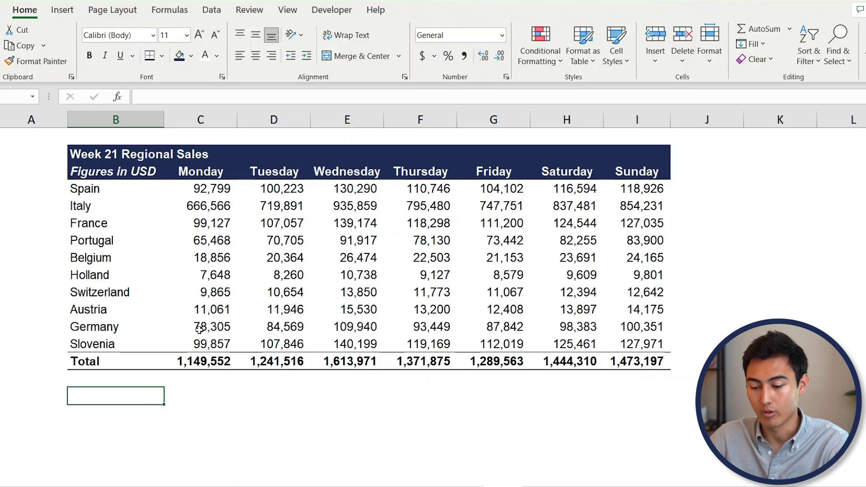
- Add the labels 'Weekly average' and 'Weekly total' below the table
{"action": "type", "text": "Weekly averag"}
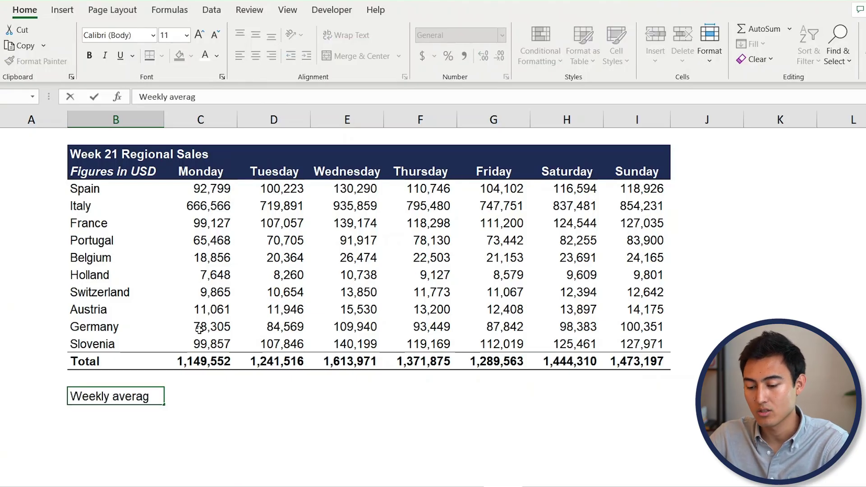
{"action": "type", "text": "e"}
{"action": "key", "text": "Return"}
{"action": "type", "text": "Weekly total"}
{"action": "key", "text": "Return"}
- Enter =AVERAGE(C14:I14) beside Weekly average, giving 1,369,141
{"action": "key", "text": "Up"}
{"action": "key", "text": "Right"}
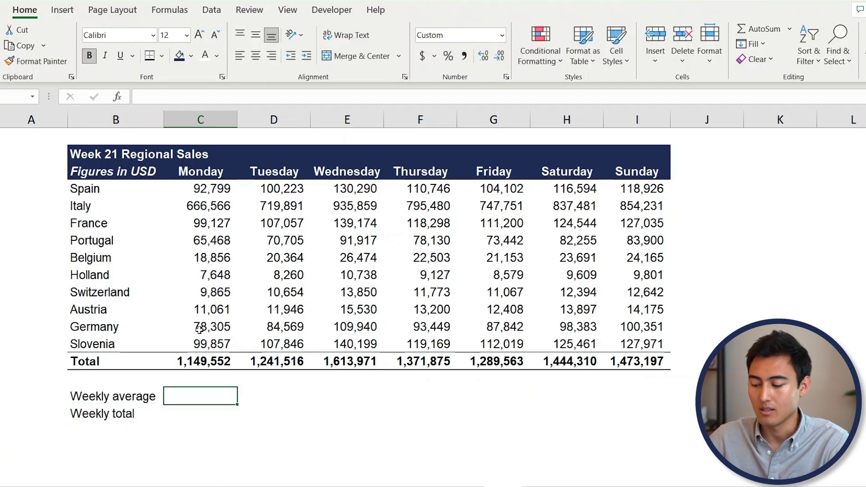
{"action": "type", "text": "=aver"}
{"action": "key", "text": "Tab"}
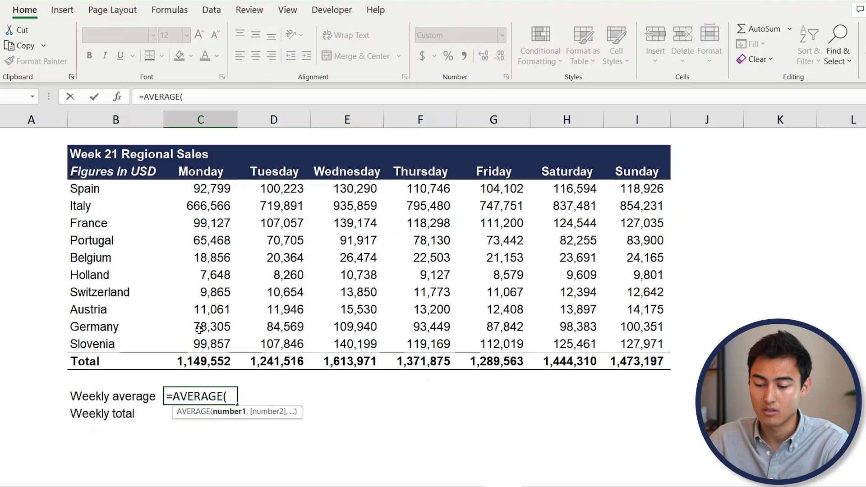
{"action": "key", "text": "Up"}
{"action": "key", "text": "Up"}
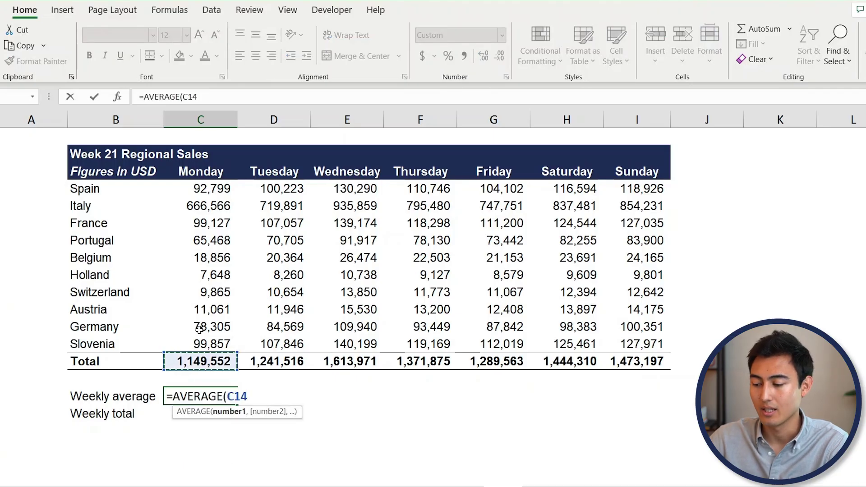
{"action": "key", "text": "ctrl+shift+Right"}
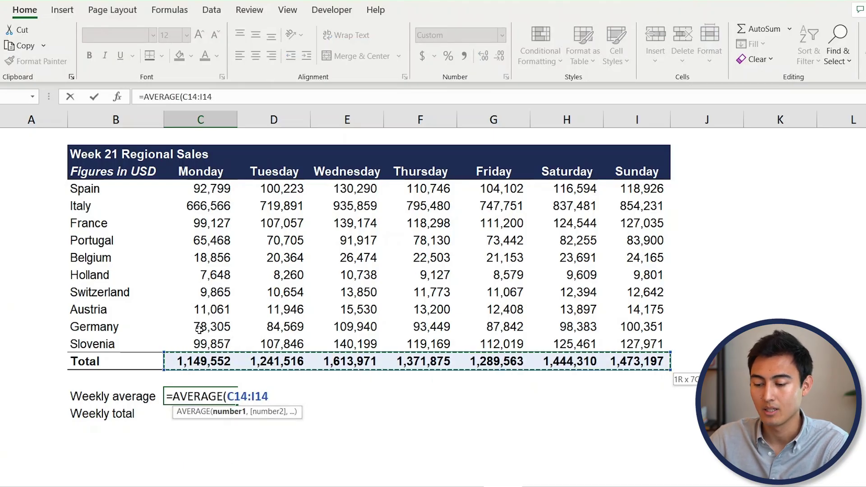
{"action": "key", "text": "Return"}
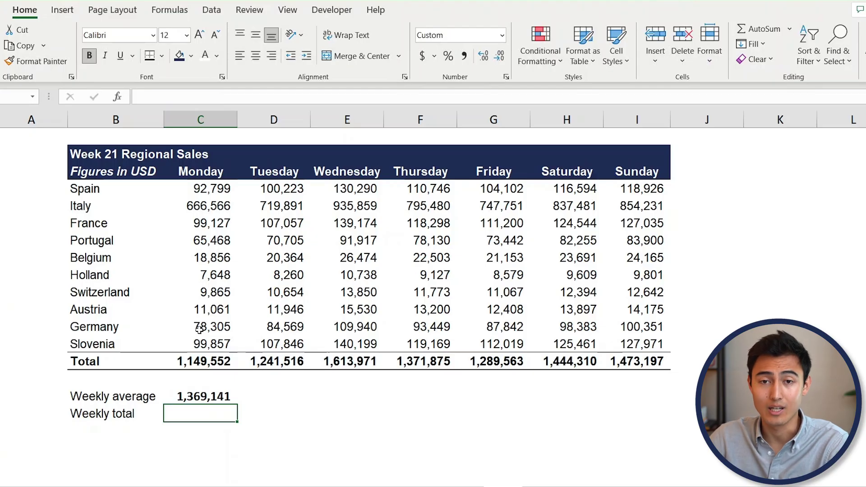
- Enter =SUM(C14:I14) beside Weekly total, giving 9,583,984
{"action": "type", "text": "=sum"}
{"action": "key", "text": "Tab"}
{"action": "key", "text": "Up"}
{"action": "key", "text": "Up"}
{"action": "key", "text": "Up"}
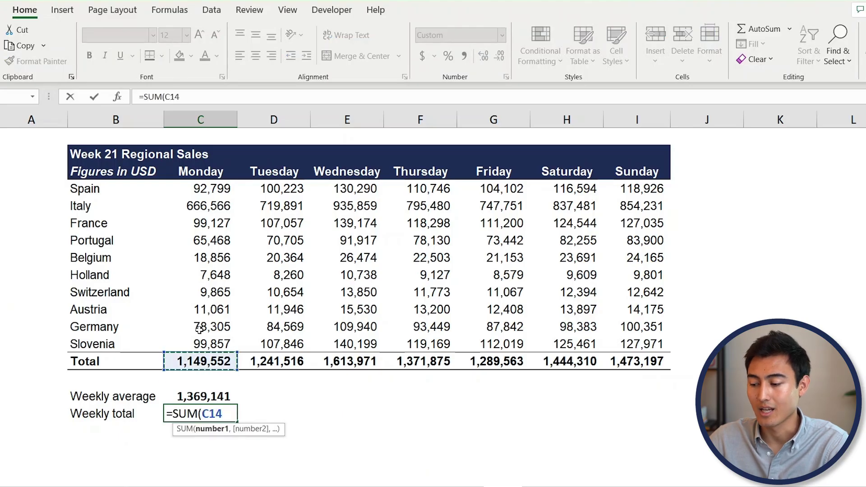
{"action": "key", "text": "ctrl+shift+Right"}
{"action": "key", "text": "Return"}
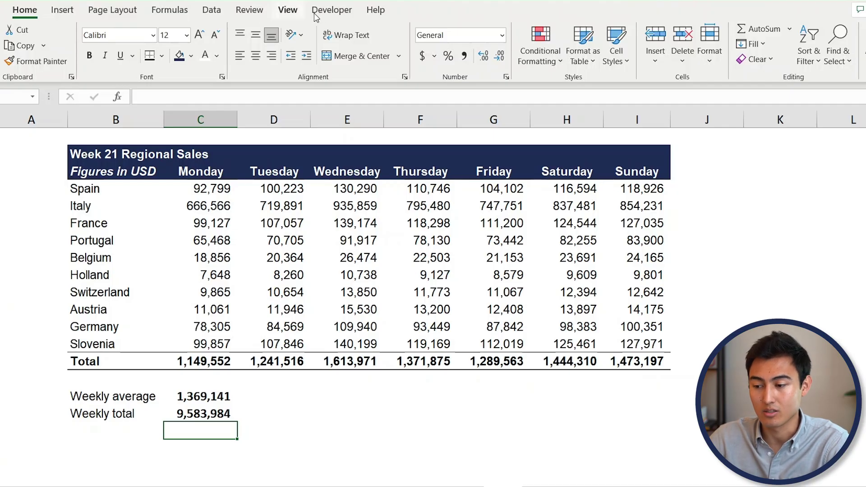
- Stop the macro recording and move to the unformatted Week 22 sheet
{"action": "left_click", "coordinate": [332, 10]}
{"action": "left_click", "coordinate": [84, 31]}
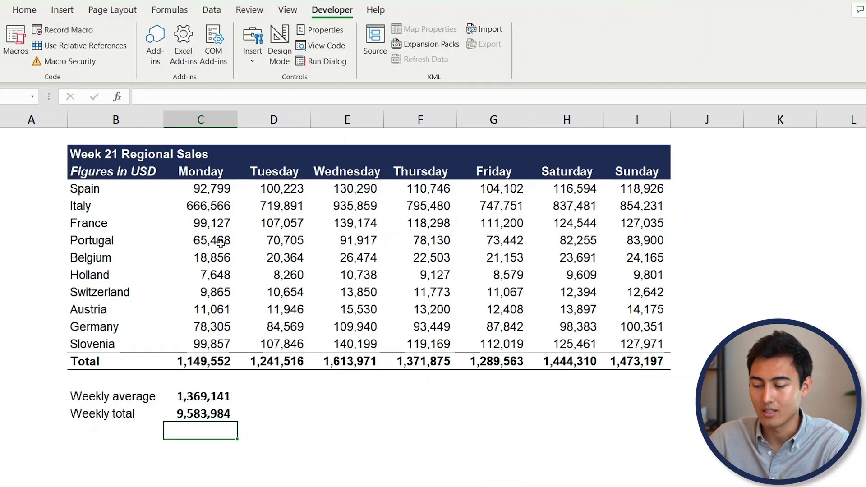
{"action": "key", "text": "ctrl+Page_Down"}
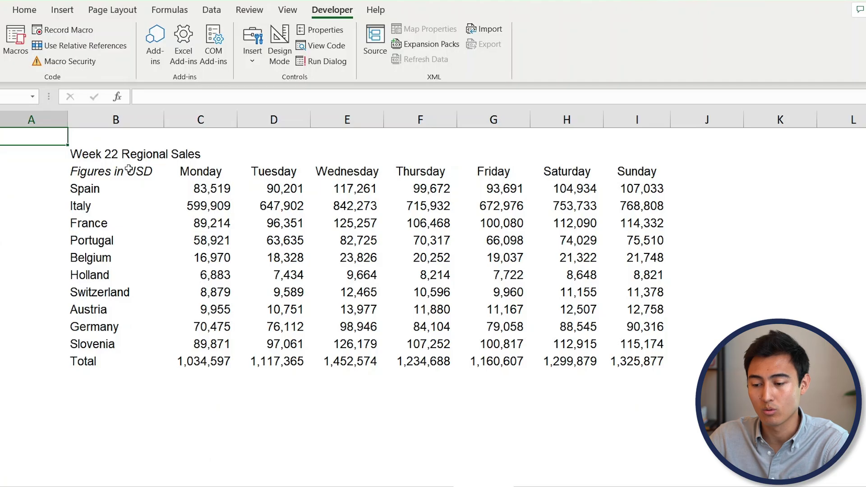
{"action": "left_click", "coordinate": [179, 225]}
{"action": "key", "text": "ctrl+Page_Up"}
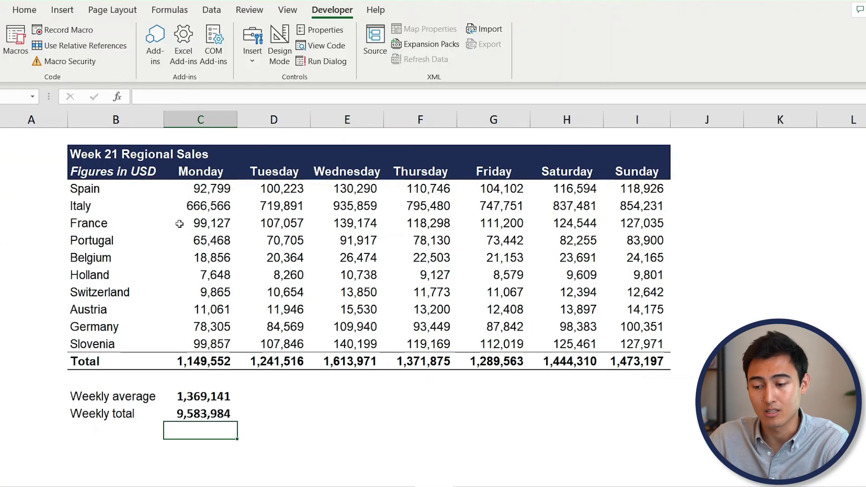
{"action": "key", "text": "ctrl+Page_Down"}
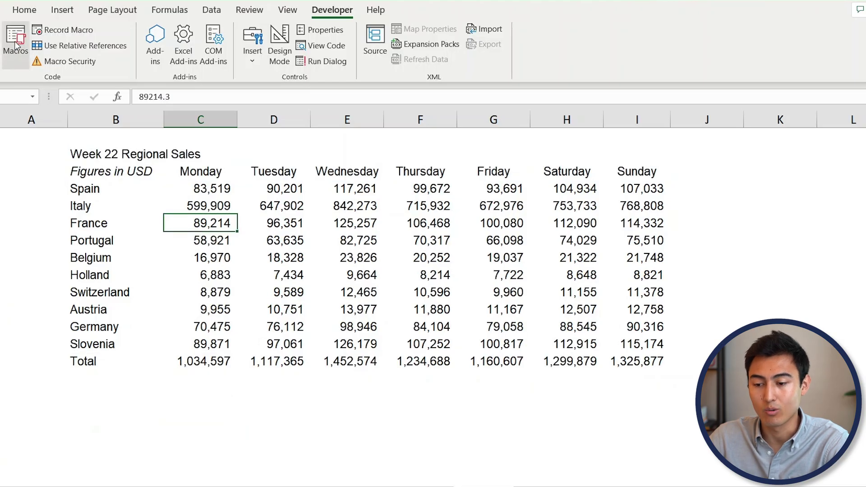
- Run the sales macro on the Week 22 sheet
{"action": "left_click", "coordinate": [15, 43]}
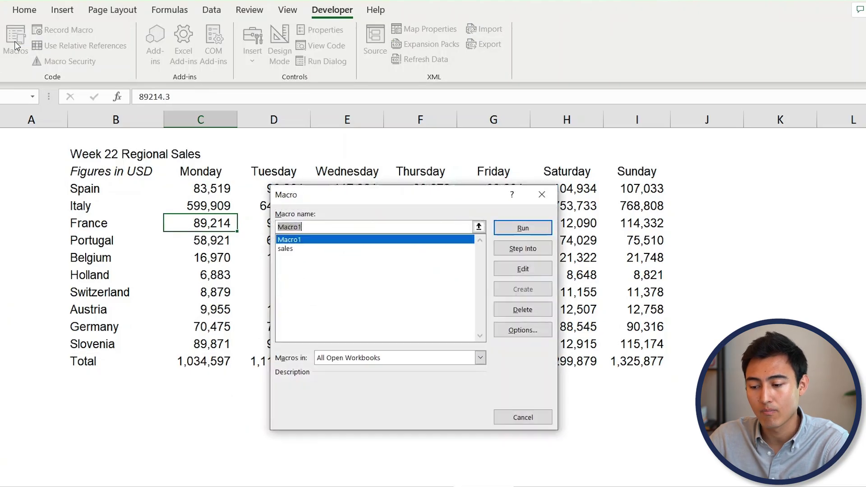
{"action": "left_click", "coordinate": [286, 250]}
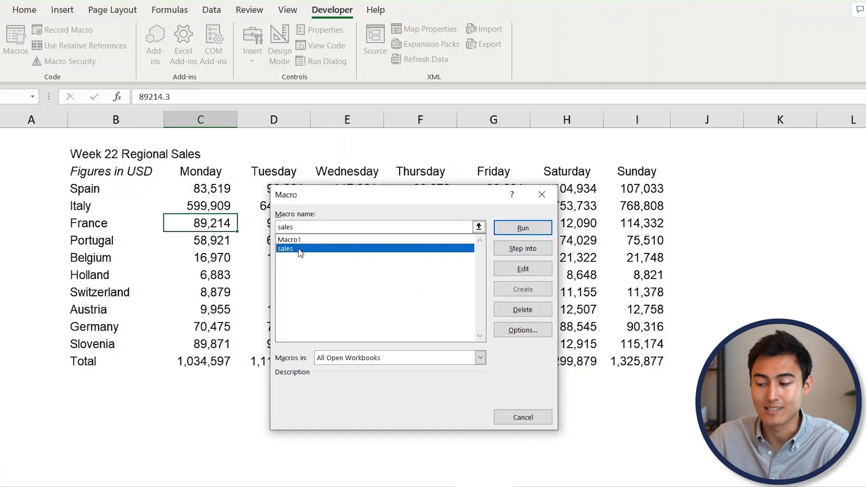
{"action": "left_click", "coordinate": [509, 232]}
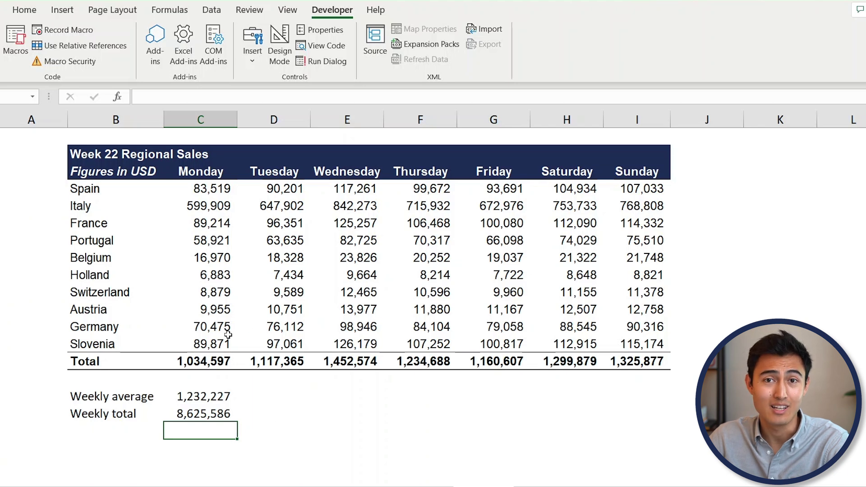
- Inspect the weekly average formula =AVERAGE(C14:I14) without changing it
{"action": "left_click", "coordinate": [204, 403]}
{"action": "left_click", "coordinate": [205, 406]}
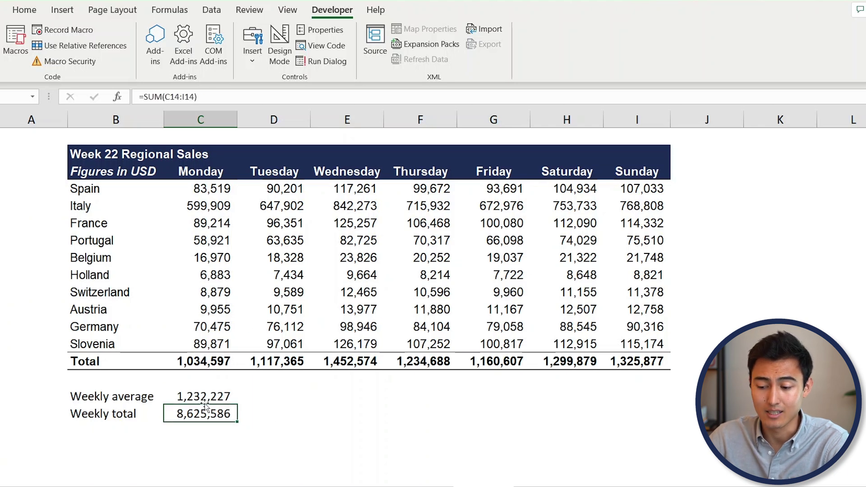
{"action": "left_click", "coordinate": [199, 397]}
{"action": "double_click", "coordinate": [200, 396]}
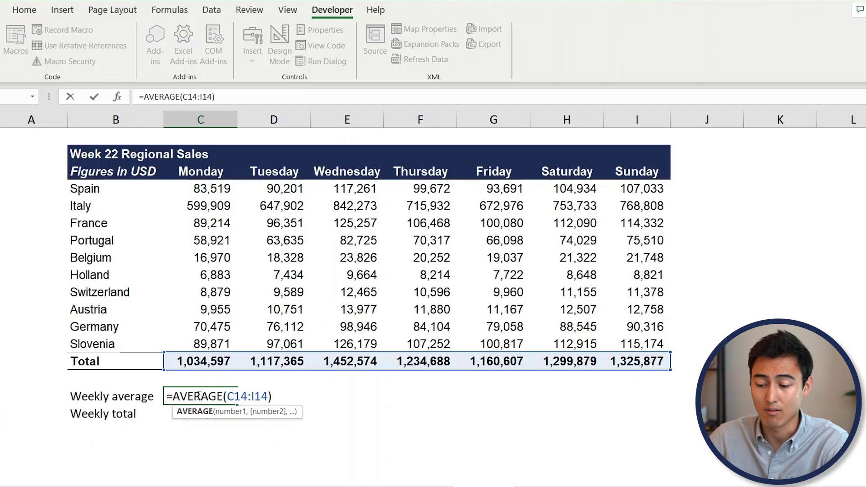
{"action": "key", "text": "Escape"}
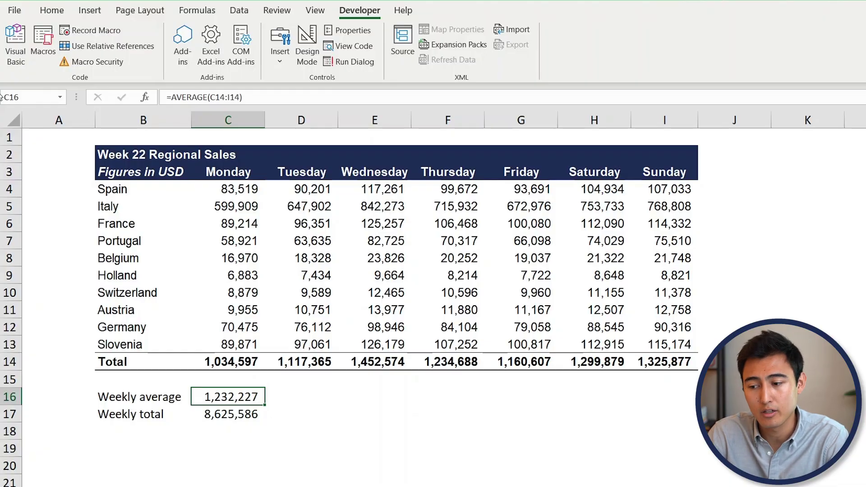
- Begin Save As and show the file format list, including Excel Macro-Enabled Workbook (*.xlsm)
{"action": "left_click", "coordinate": [14, 8]}
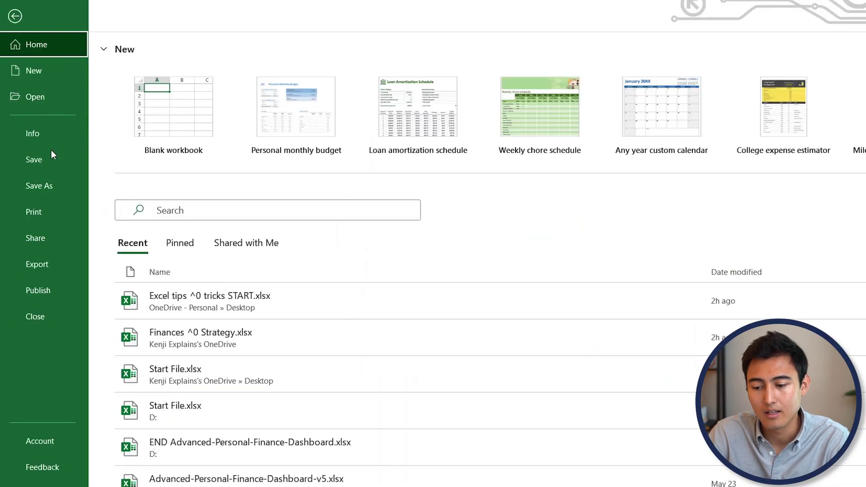
{"action": "left_click", "coordinate": [54, 185]}
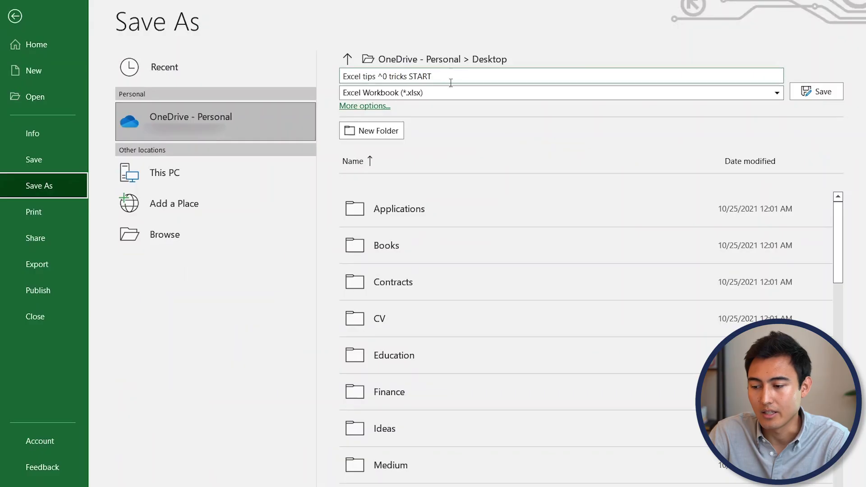
{"action": "left_click", "coordinate": [443, 93]}
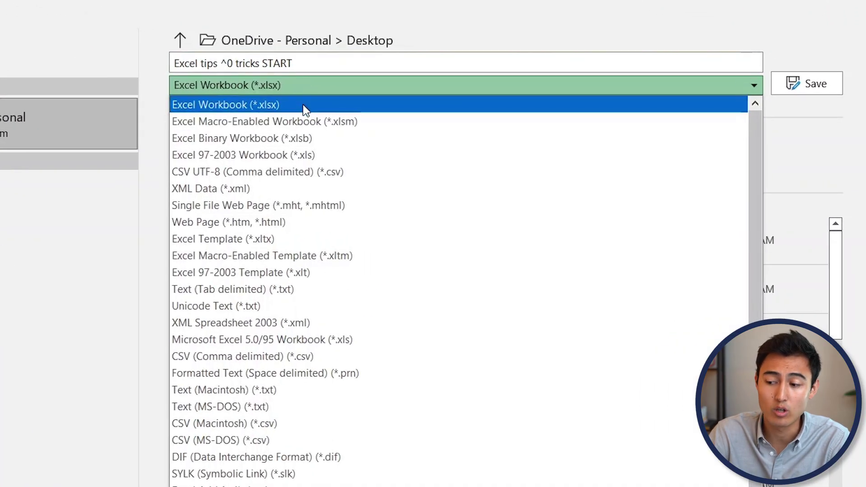